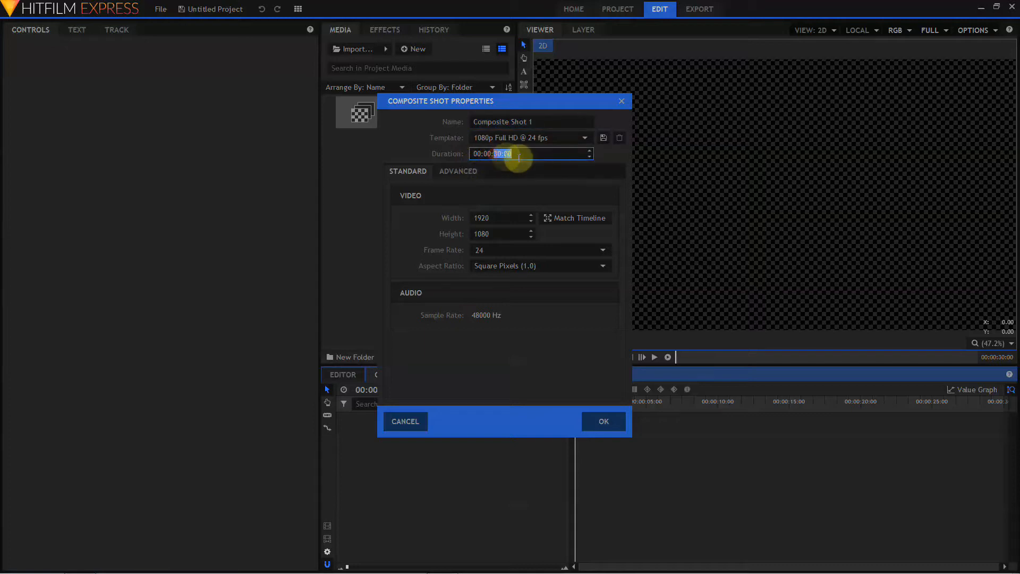
Set the composite shot's duration to 5 seconds and create it from the 1080p Full HD @ 24 fps template
type("05:00")
key("Return")
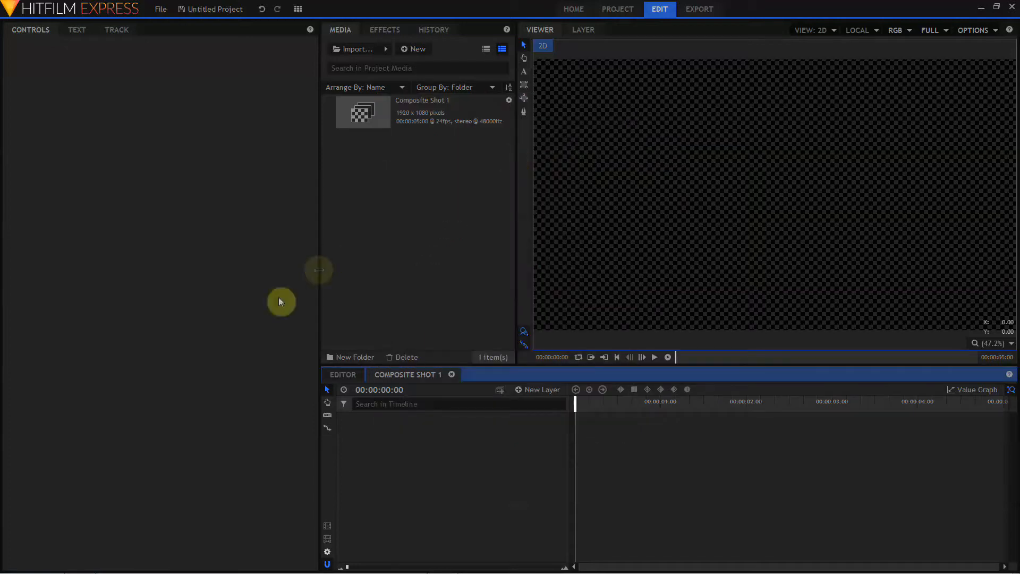
Import fine-pebble-asphalt-texture.jpg from the file browser and add it as a layer in Composite Shot 1
mouse_move(132, 570)
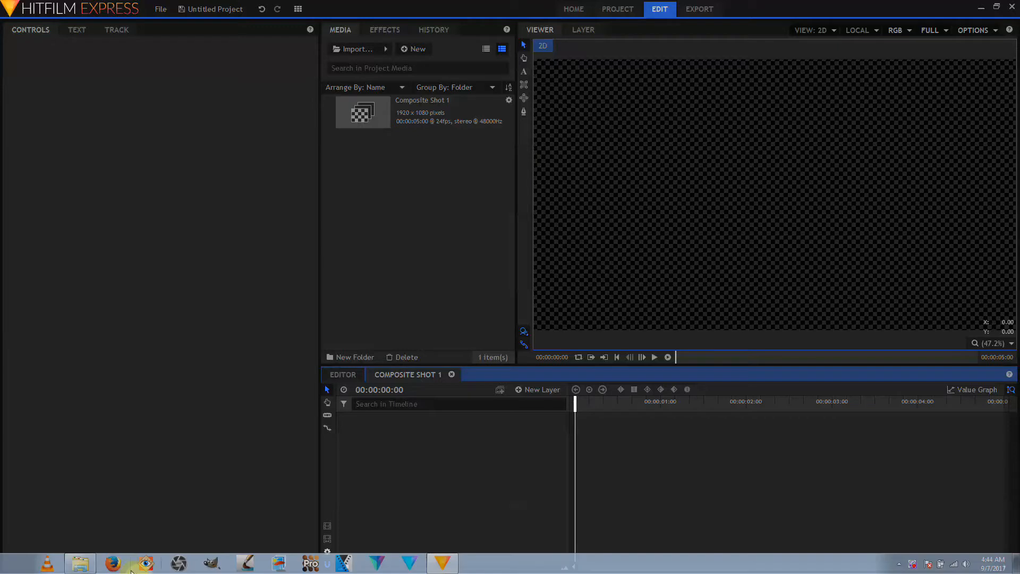
left_click(80, 563)
left_click_drag(398, 567, 372, 190)
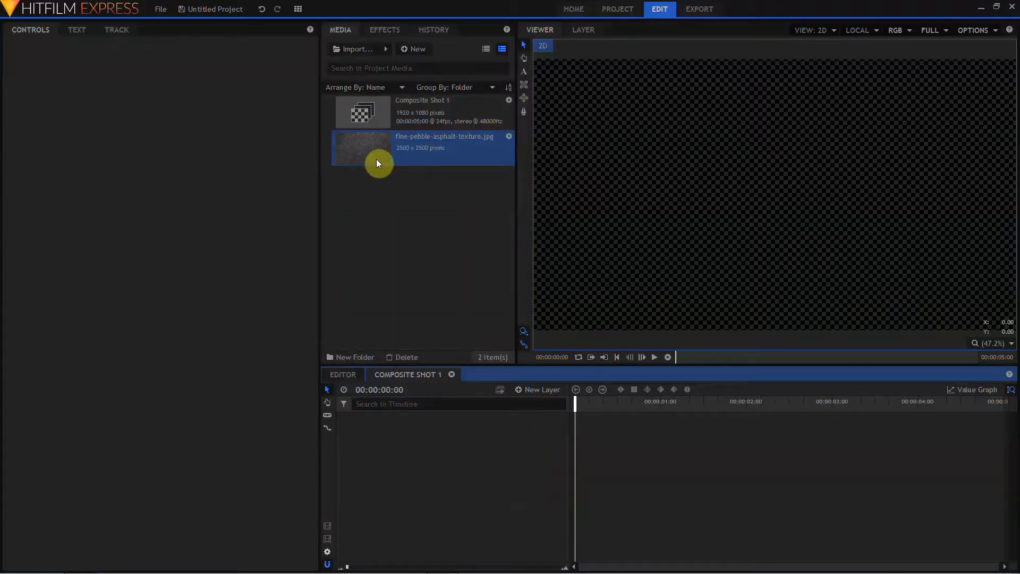
left_click_drag(376, 158, 395, 436)
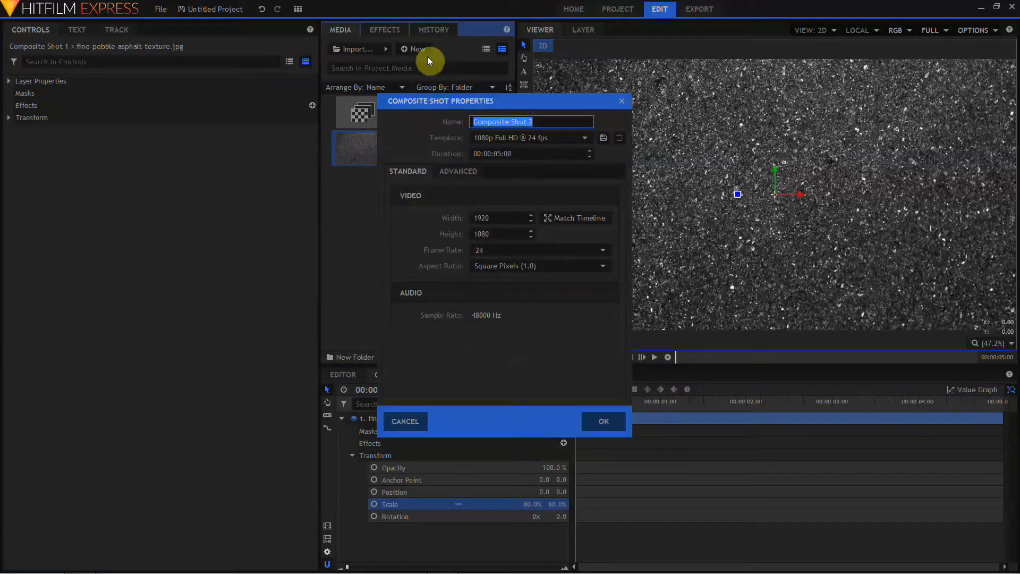
Name the new 5-second 1080p composite shot Depth Matte and create it
type("Depth Matte")
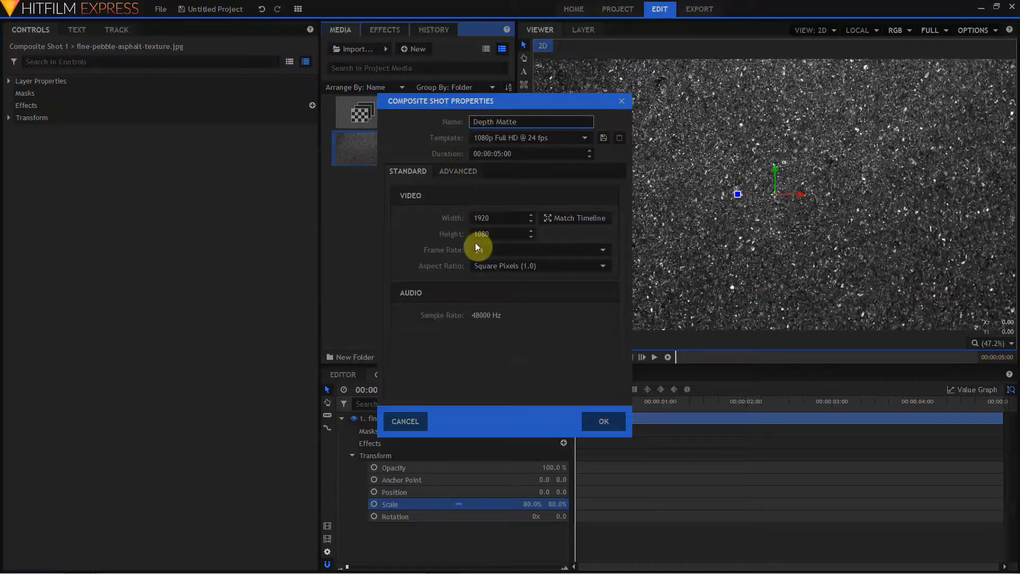
left_click(589, 421)
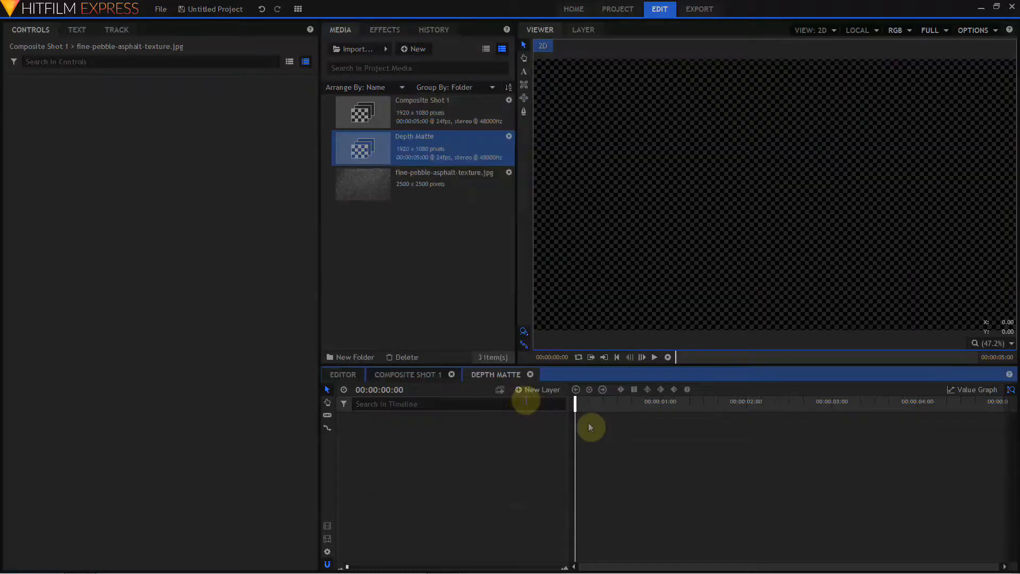
Add a text layer 1900 wide by 1060 high to the Depth Matte composite shot
left_click(518, 389)
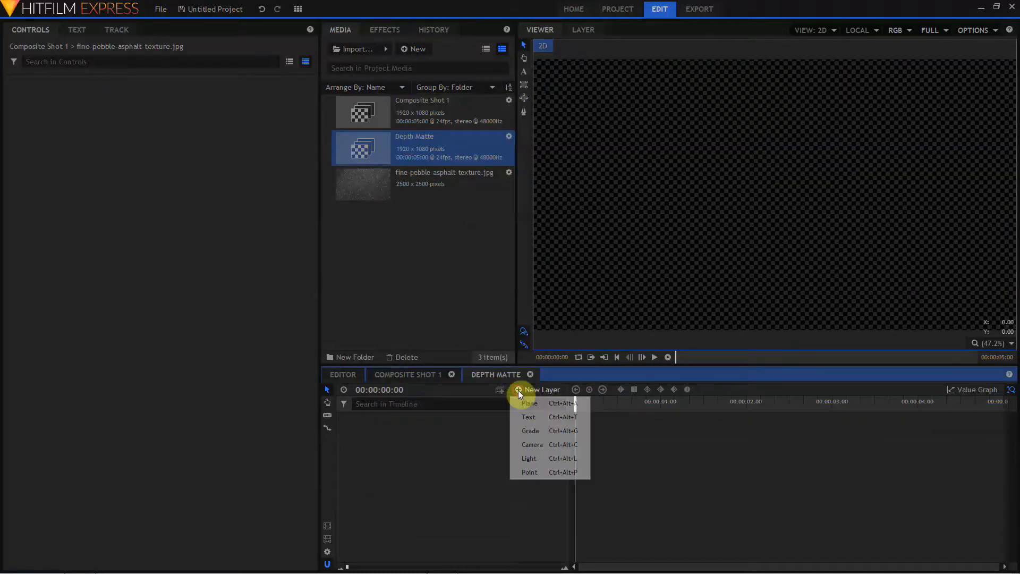
left_click(526, 418)
double_click(501, 261)
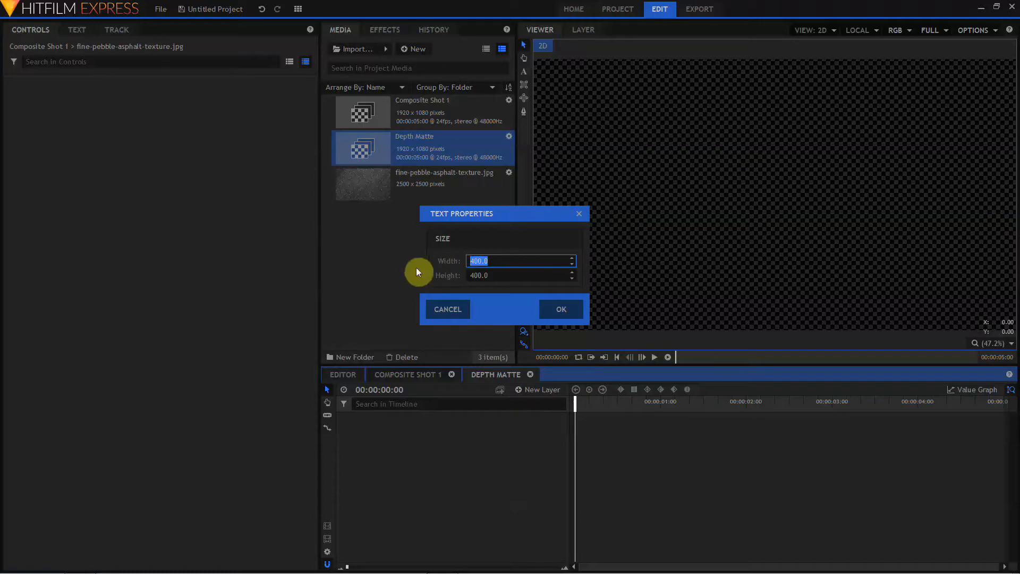
type("1900")
key("Tab")
type("1060")
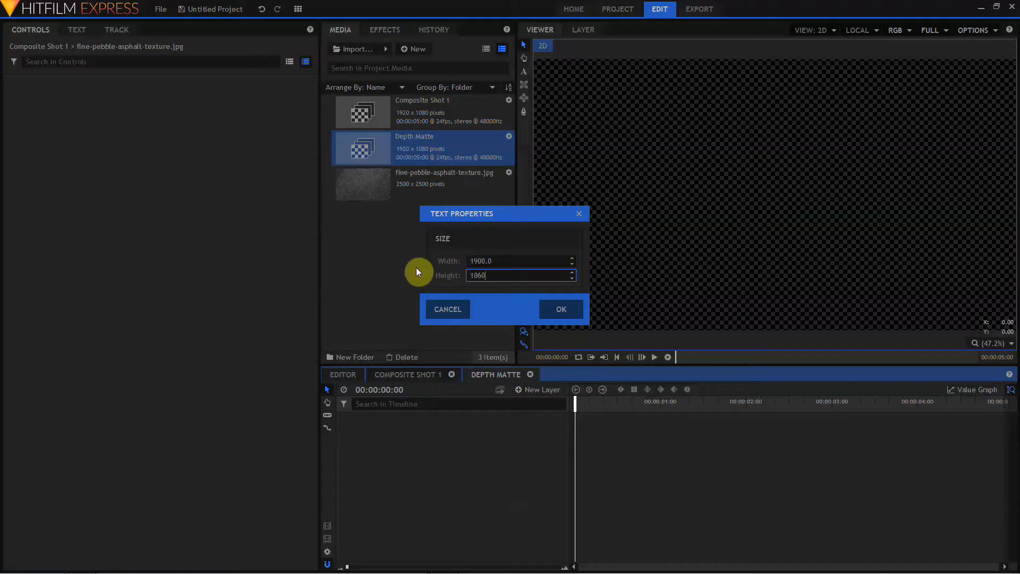
key("Return")
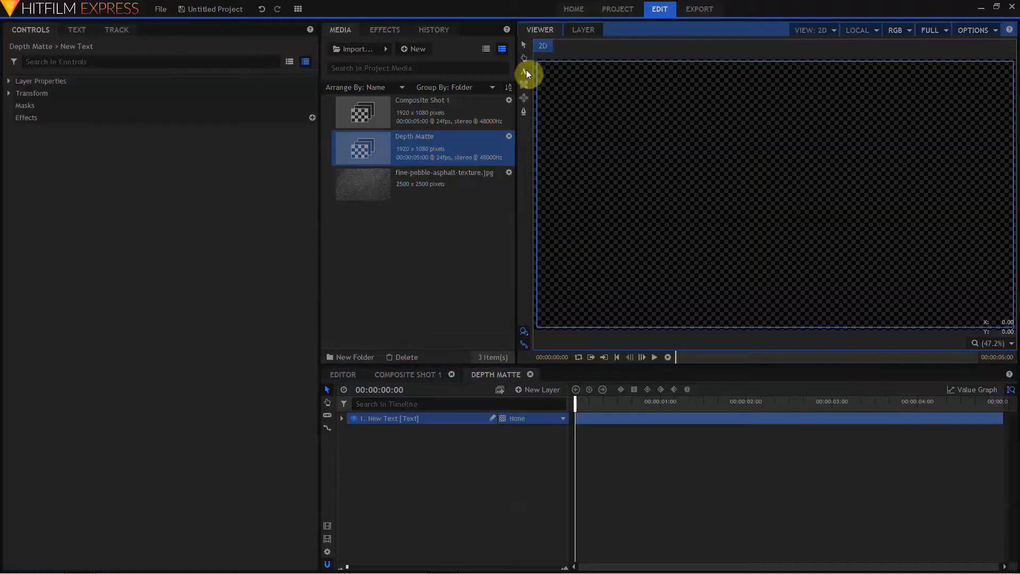
Set the font to Billboard and enter the word PRESENTER in the text layer
left_click(79, 29)
left_click(88, 75)
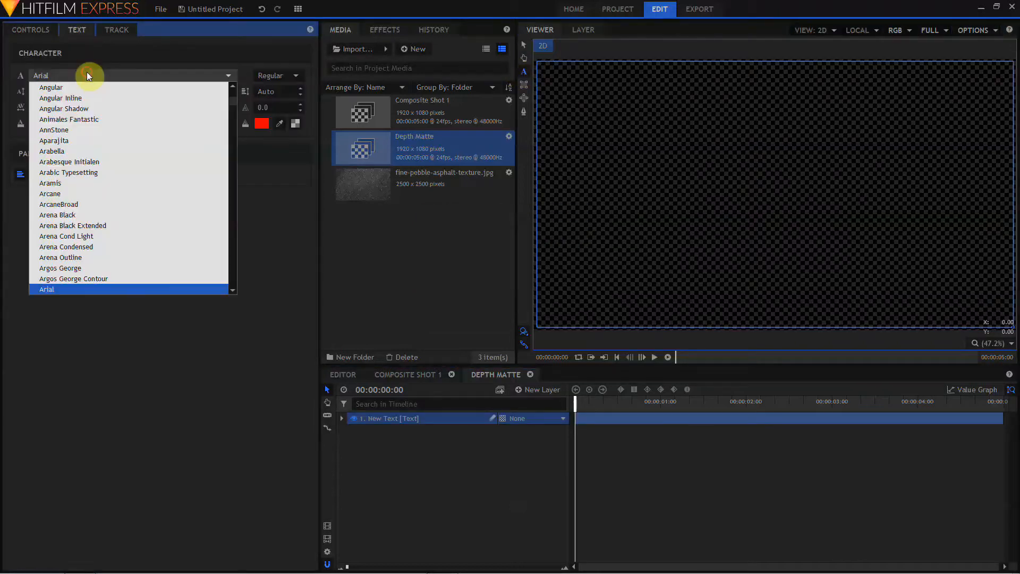
scroll(87, 71, "down", 15)
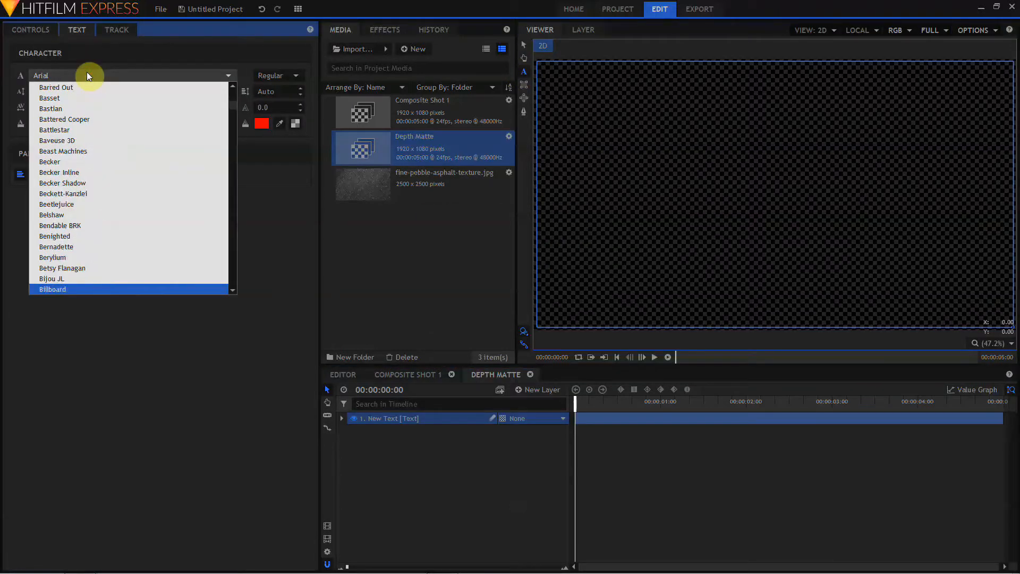
left_click(579, 108)
type("PRE")
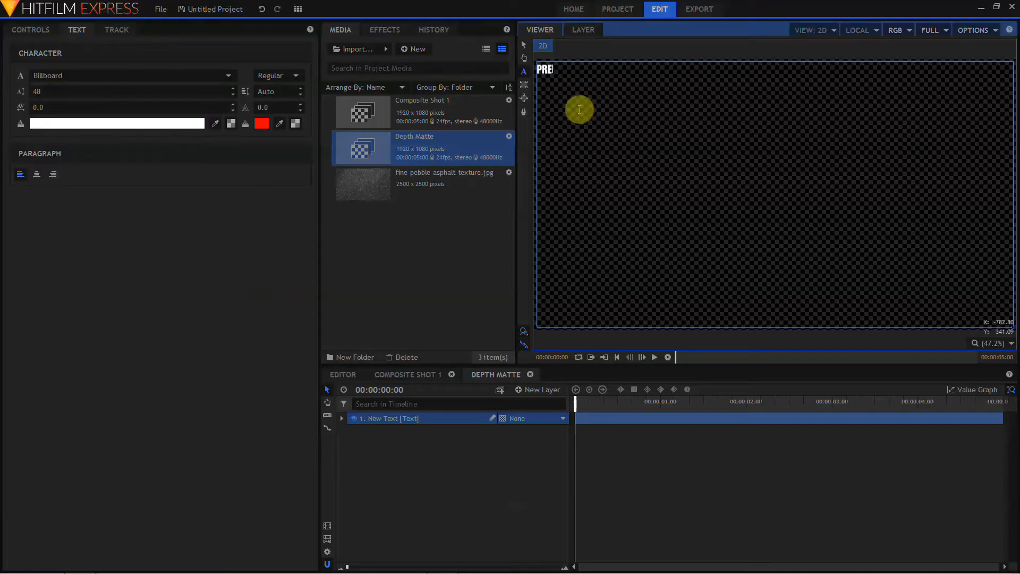
type("SENTER")
Centre the PRESENTER text and enlarge its font size to 448
left_click_drag(590, 66, 507, 76)
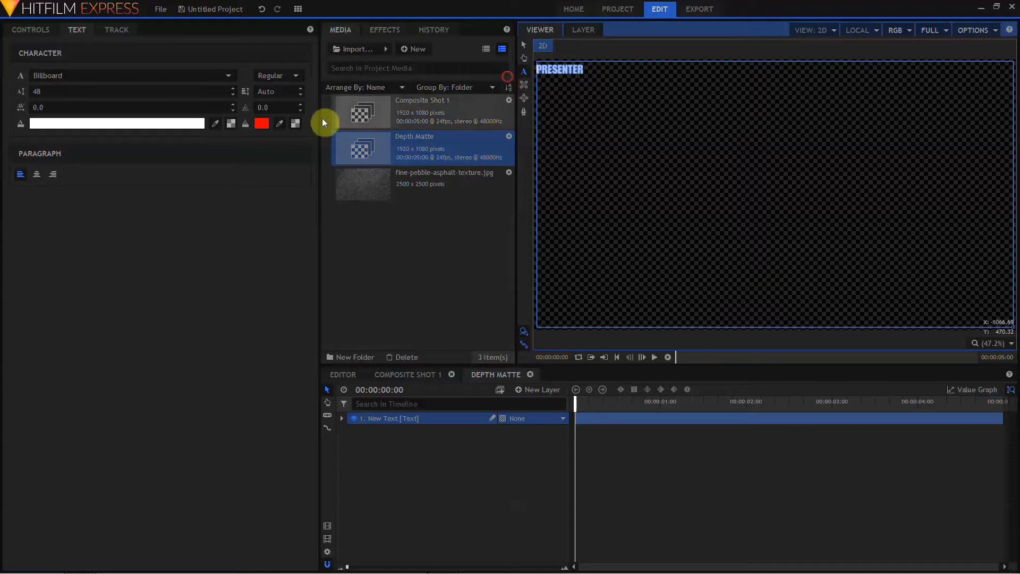
left_click(37, 174)
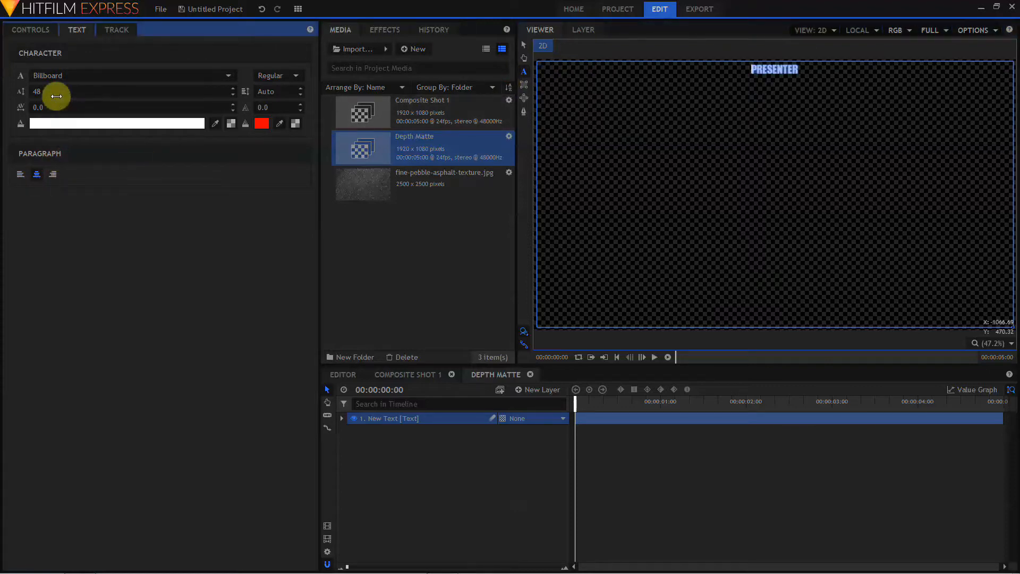
left_click_drag(57, 92, 269, 92)
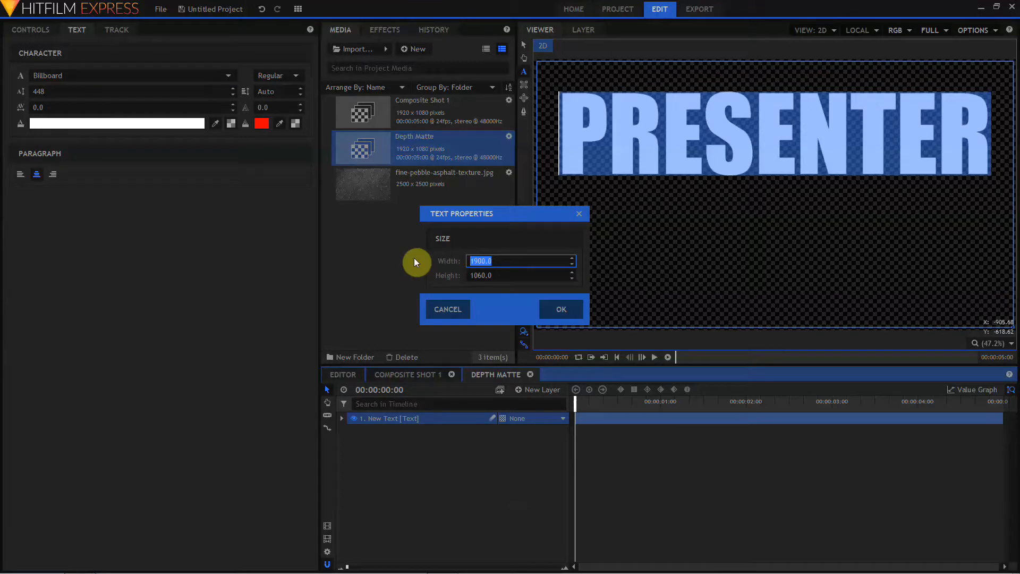
Create a second text layer 400 wide by 150 high for the word THE, with the font size reduced to 129
type("400")
key("Tab")
type("150")
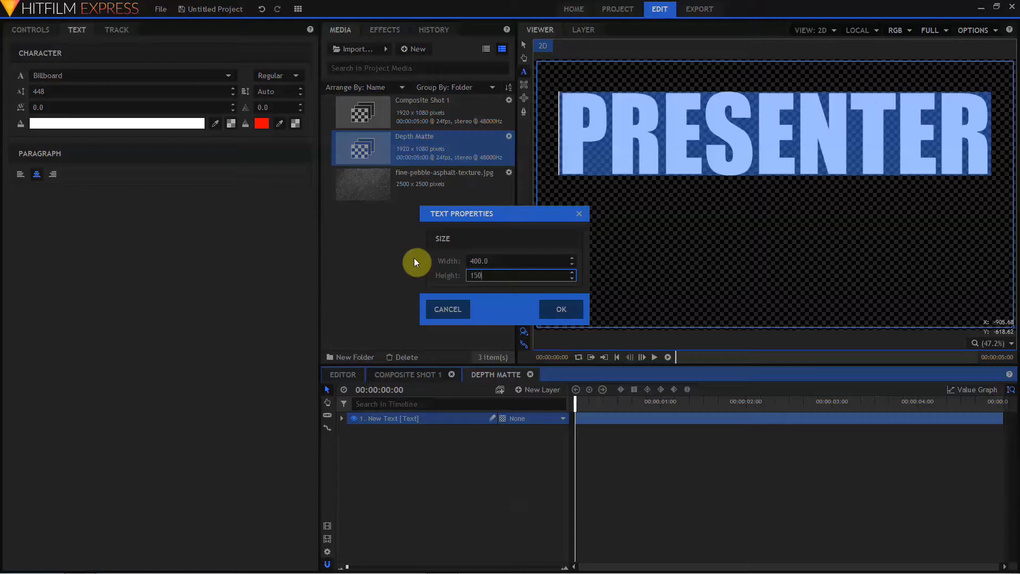
key("Return")
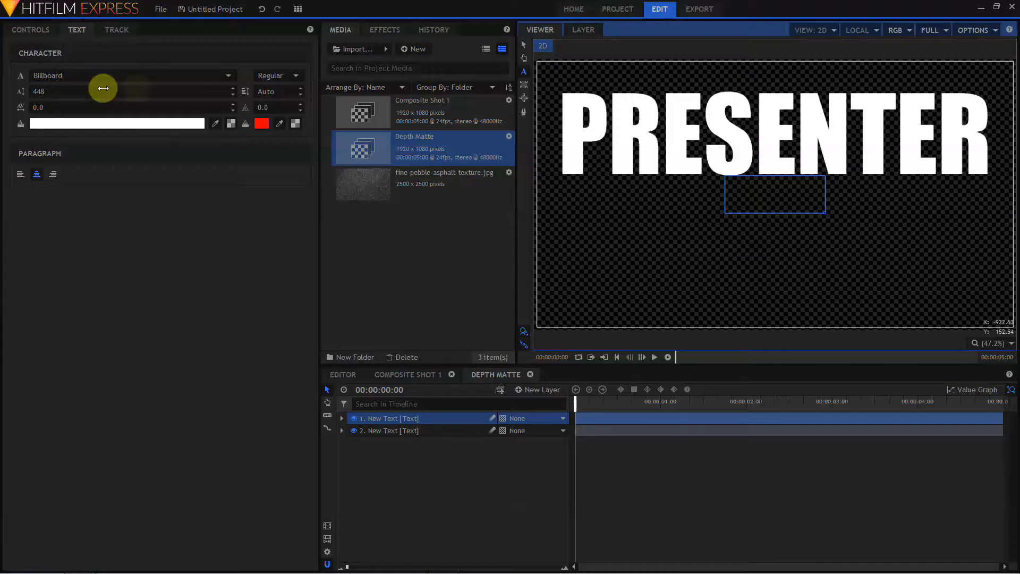
left_click_drag(156, 91, 149, 91)
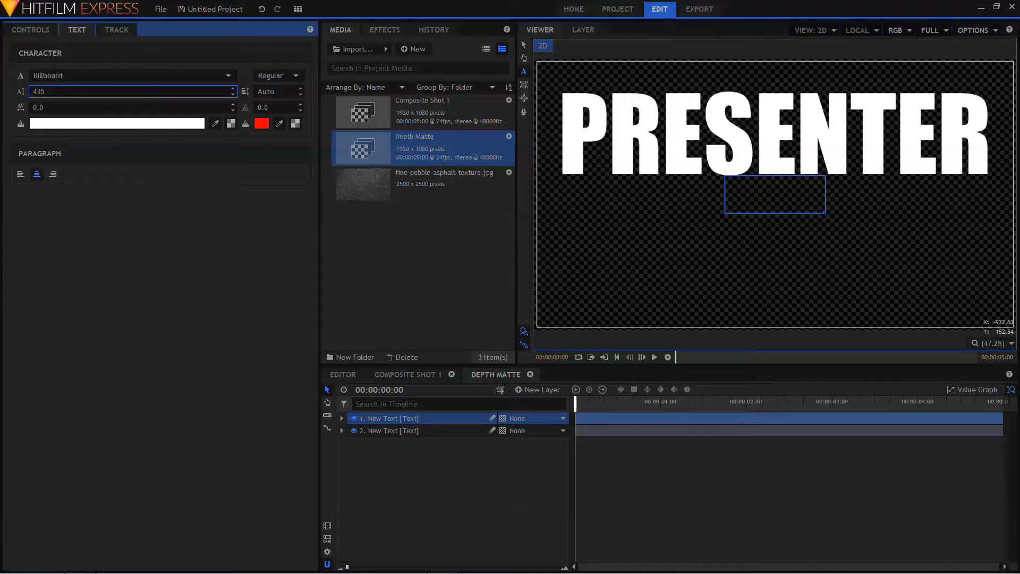
left_click_drag(86, 91, 7, 92)
Rename the PRESENTER text layer to Presenters and the smaller text layer to THE
left_click(416, 430)
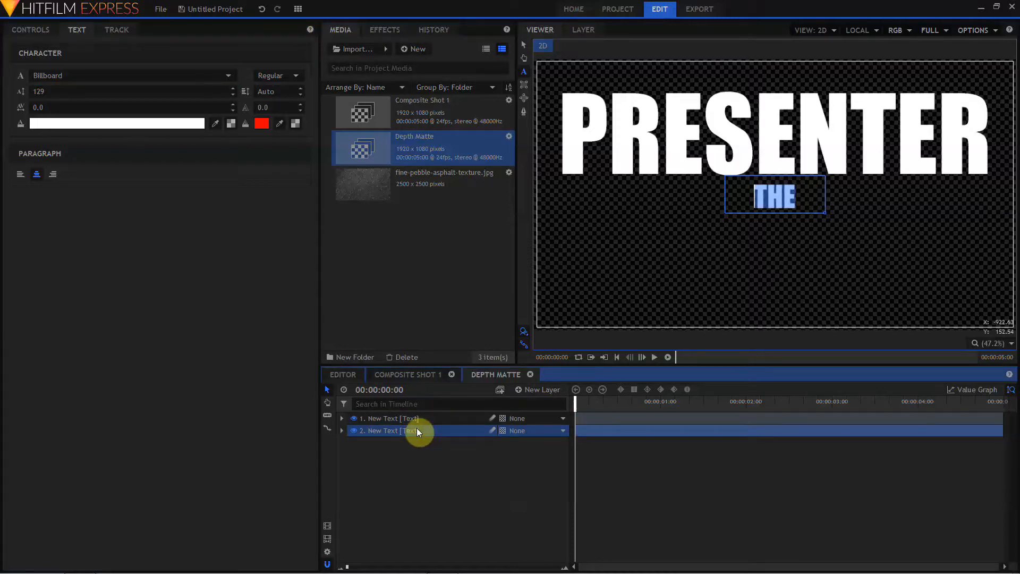
double_click(417, 430)
type("Presenters")
key("Return")
double_click(404, 419)
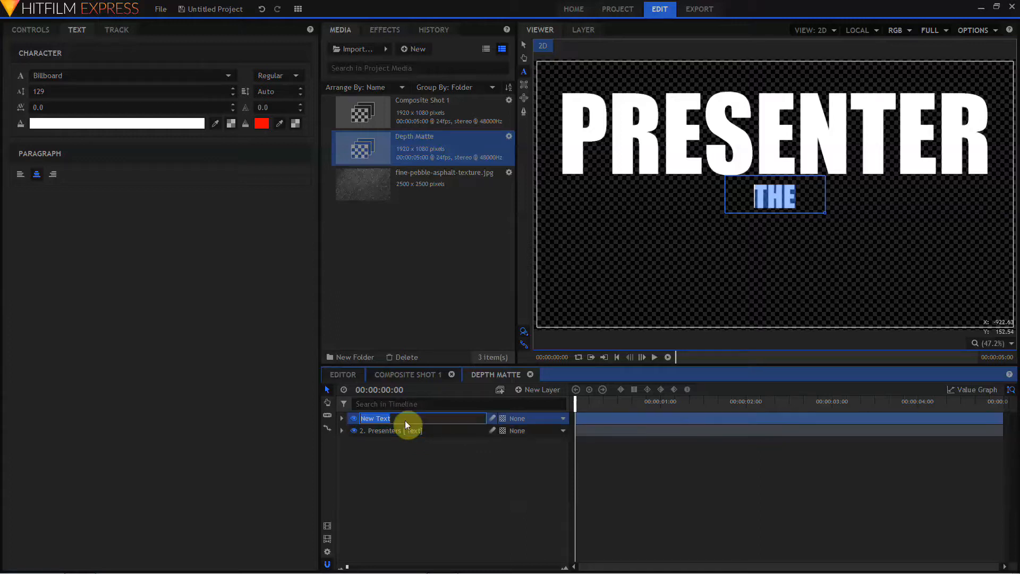
type("THE")
key("Return")
Set the blend mode of the THE layer to Difference
left_click(845, 194)
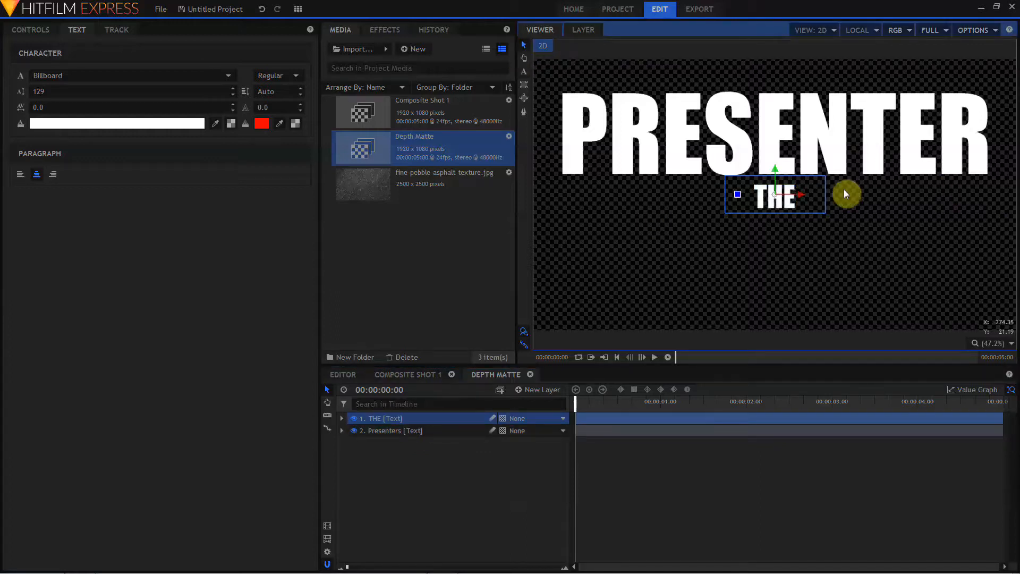
right_click(394, 416)
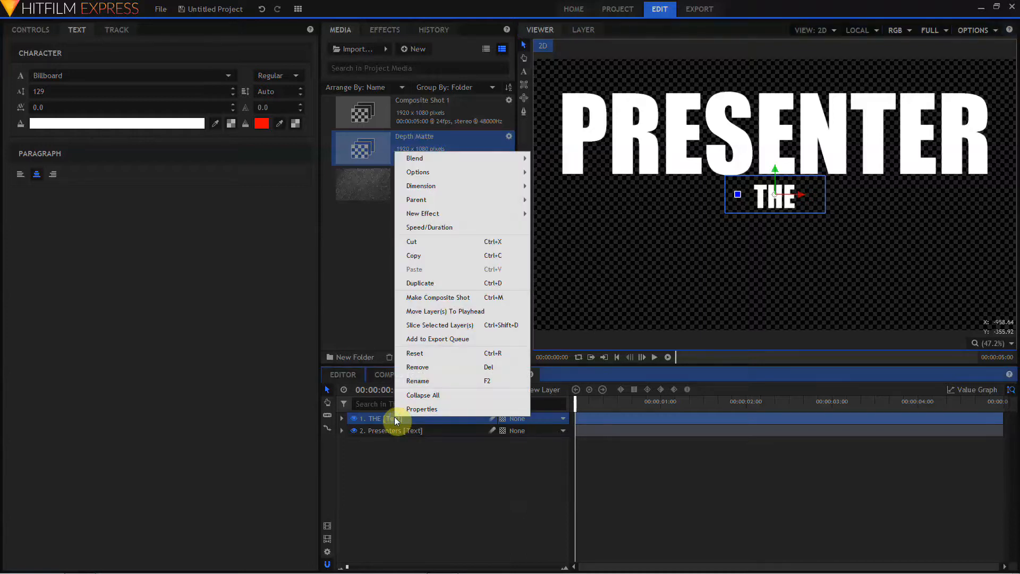
mouse_move(454, 157)
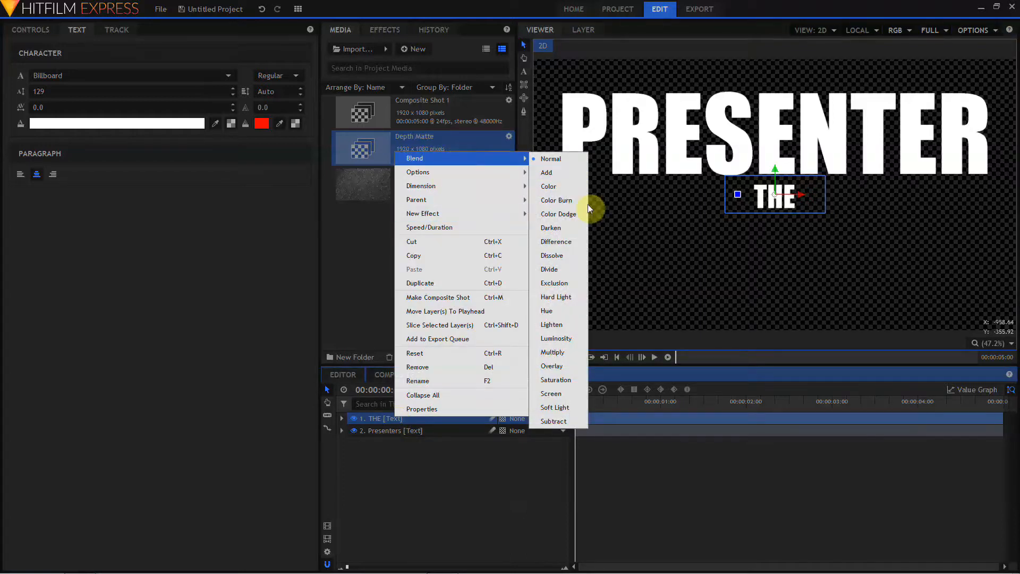
left_click(578, 244)
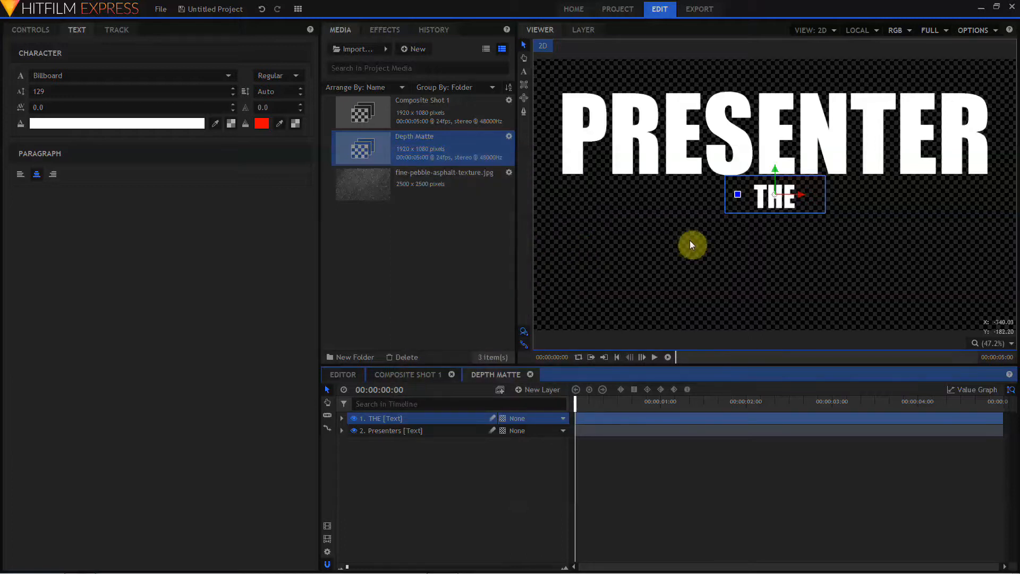
Scale the THE text to 46% and place it over the top of the letter P, at about -771, 381
left_click_drag(799, 198, 599, 101)
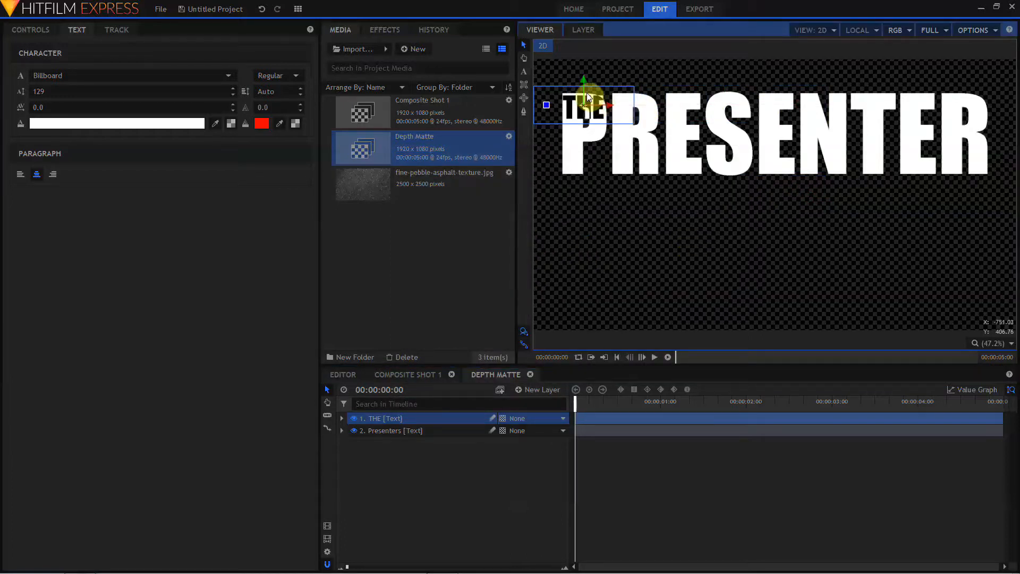
left_click(32, 30)
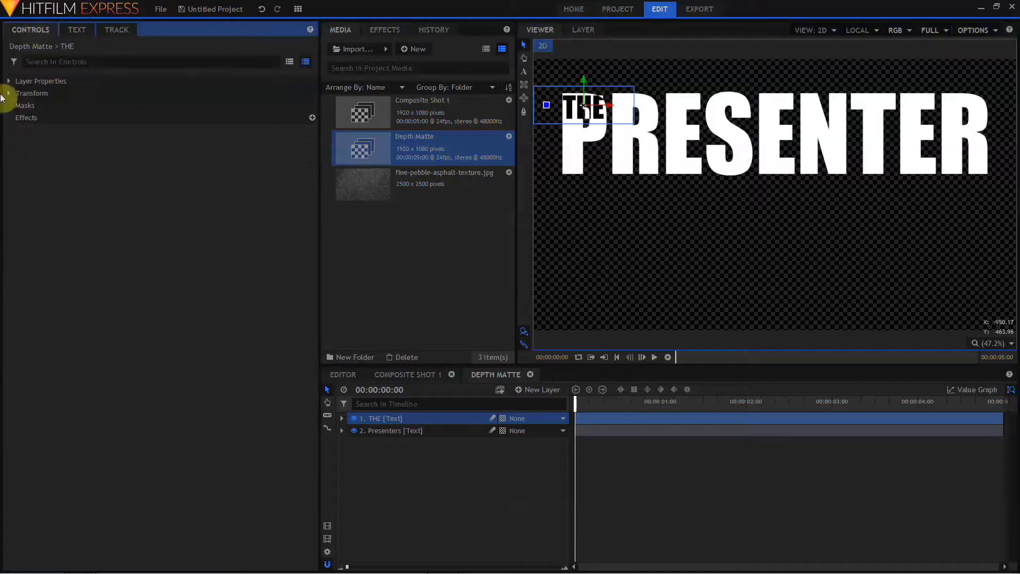
left_click(9, 93)
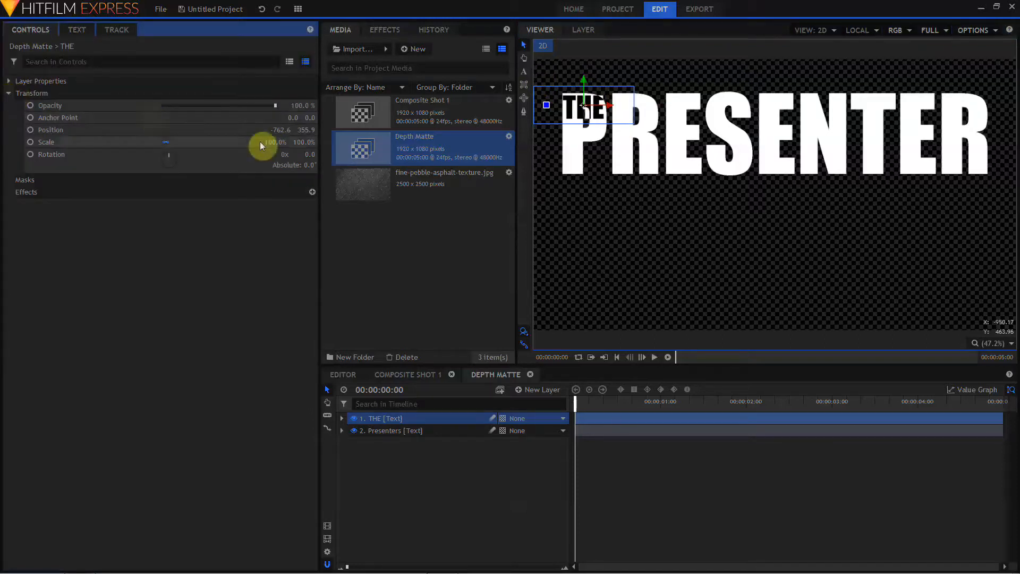
left_click_drag(273, 142, 251, 141)
left_click_drag(584, 80, 584, 78)
left_click_drag(288, 140, 282, 140)
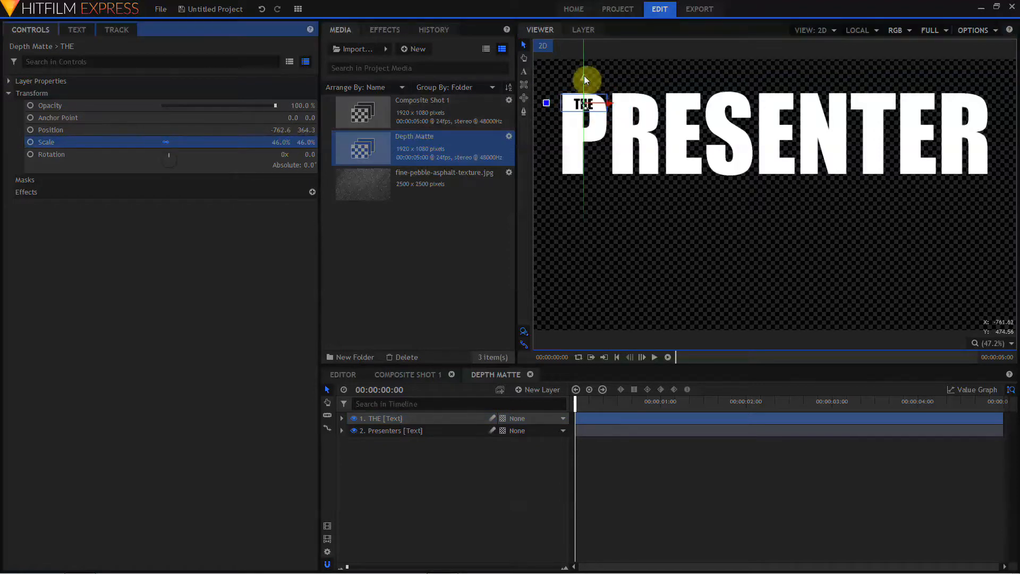
left_click_drag(586, 79, 583, 76)
Parent the THE layer to Presenters and move the Presenters text down towards the vertical centre of the frame
left_click(528, 416)
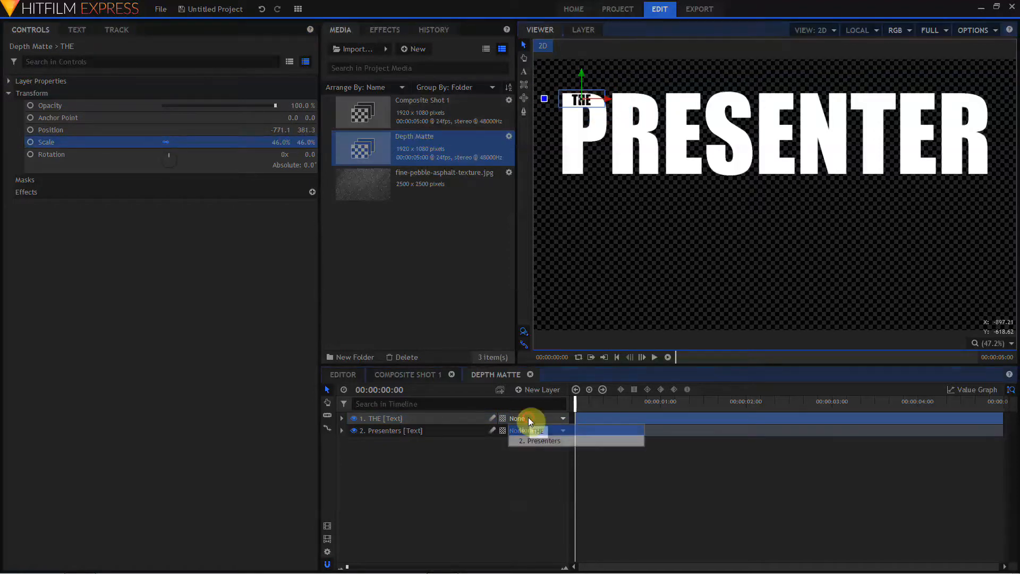
left_click(537, 441)
left_click(830, 162)
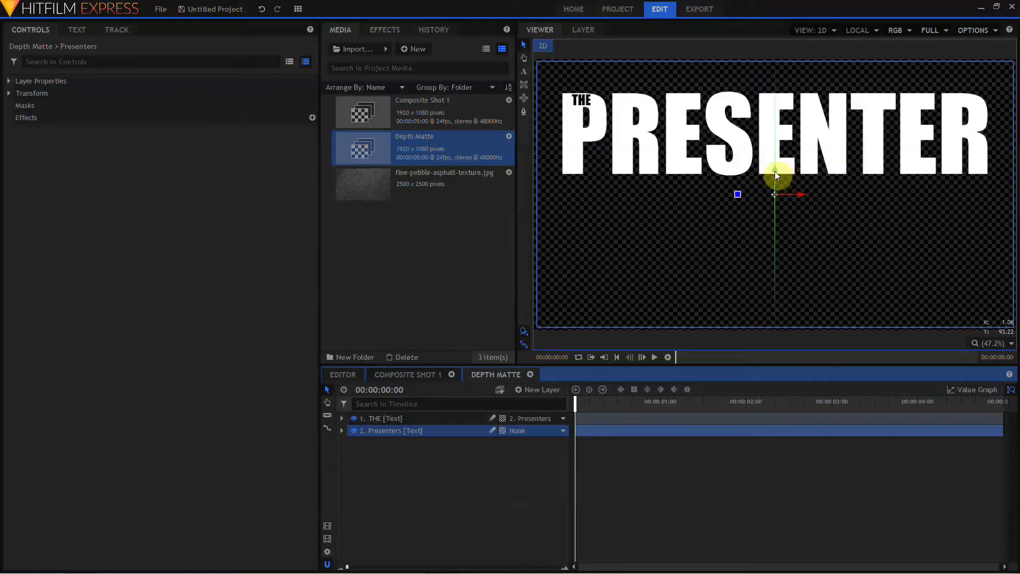
left_click_drag(774, 171, 776, 231)
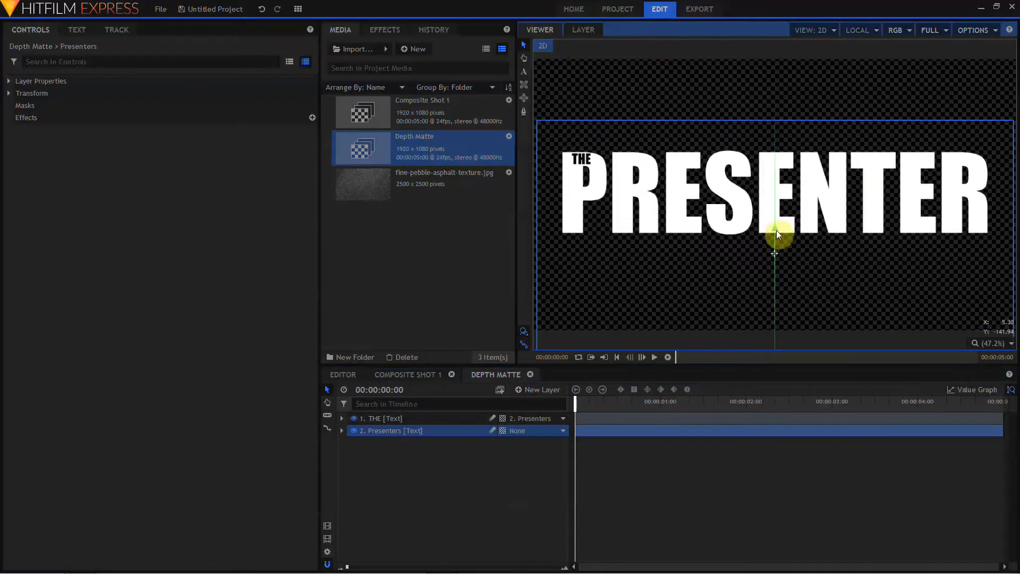
Add a grey 1920 by 1080 plane layer to the Depth Matte composite shot
left_click(519, 390)
left_click(529, 405)
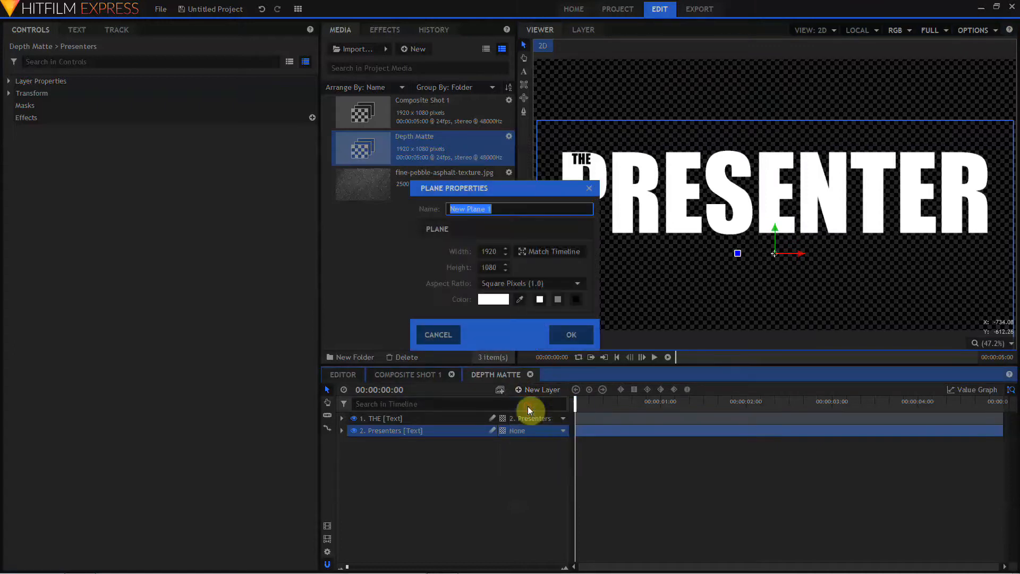
left_click(558, 300)
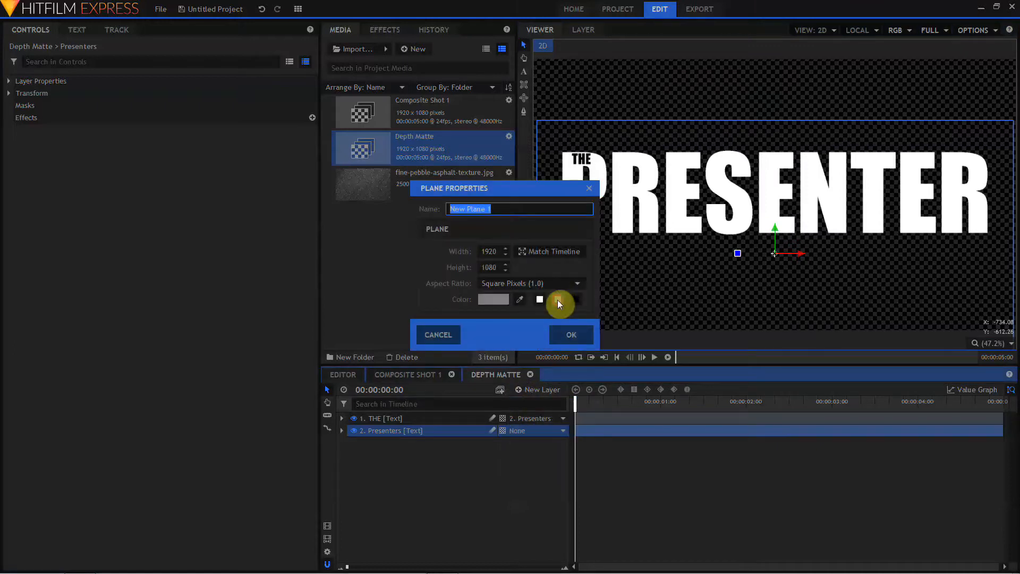
left_click(564, 334)
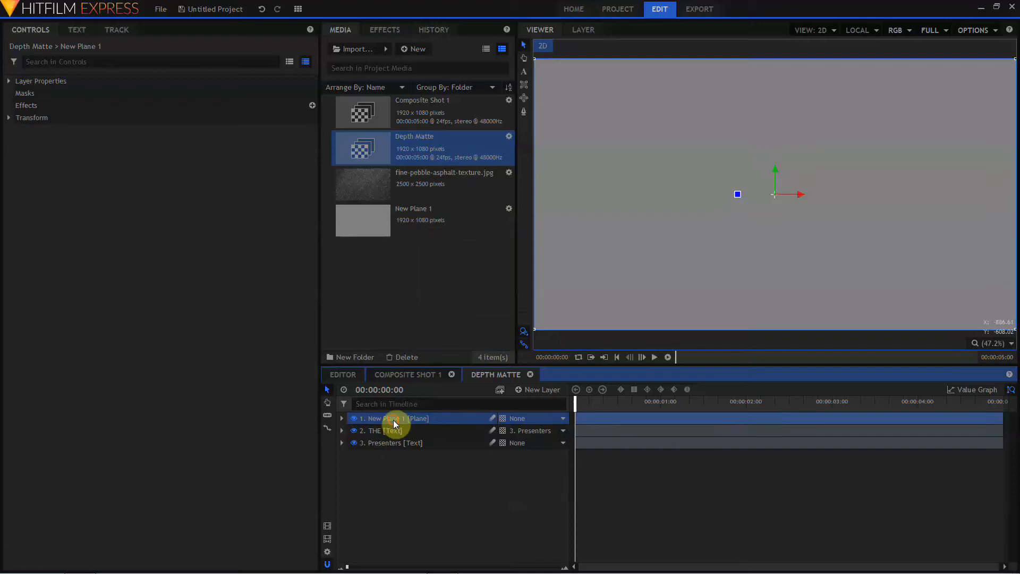
Move the grey plane beneath both text layers and draw a jagged freehand mask on it closely surrounding the PRESENTER text
left_click_drag(393, 424, 393, 454)
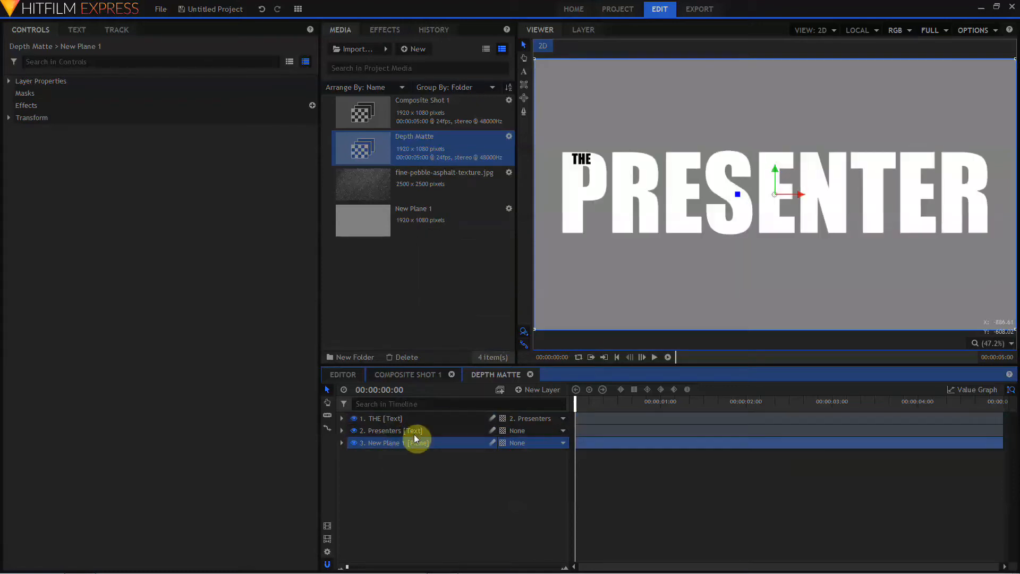
left_click(525, 114)
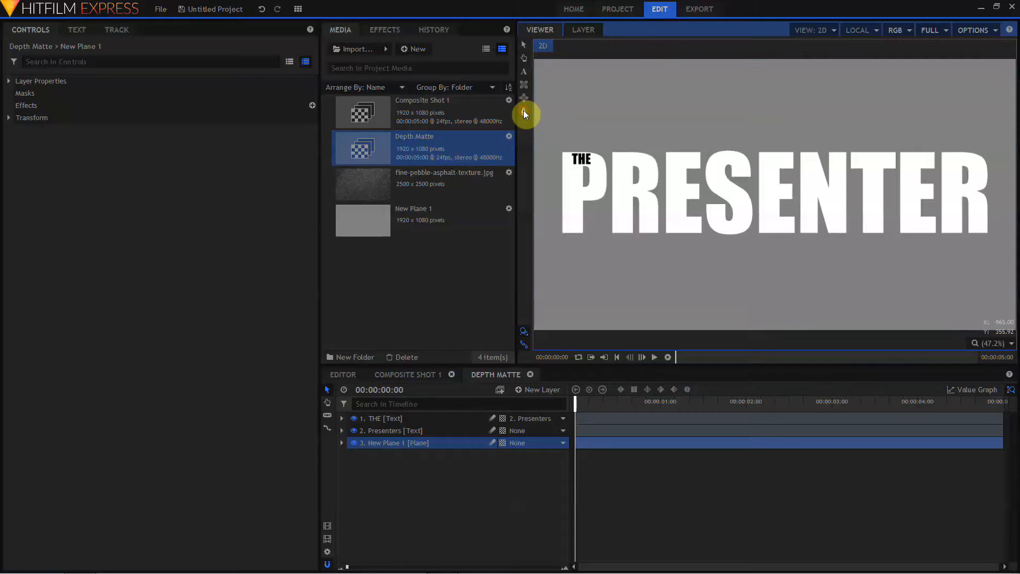
left_click(570, 146)
left_click(554, 154)
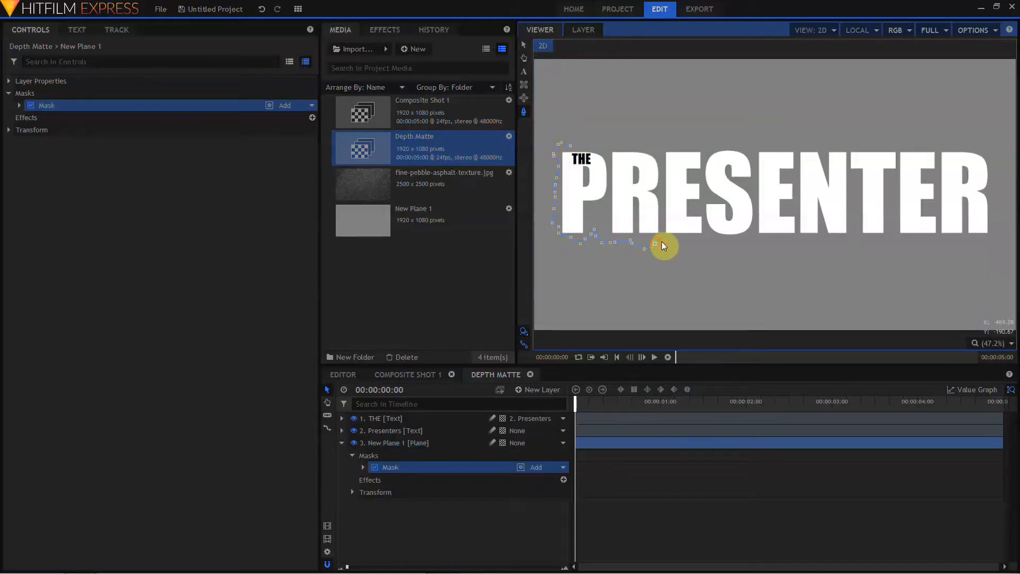
left_click_drag(784, 247, 838, 250)
mouse_move(960, 246)
left_mouse_down()
mouse_move(1002, 221)
mouse_move(998, 160)
mouse_move(977, 138)
left_mouse_up()
left_click_drag(670, 140, 570, 145)
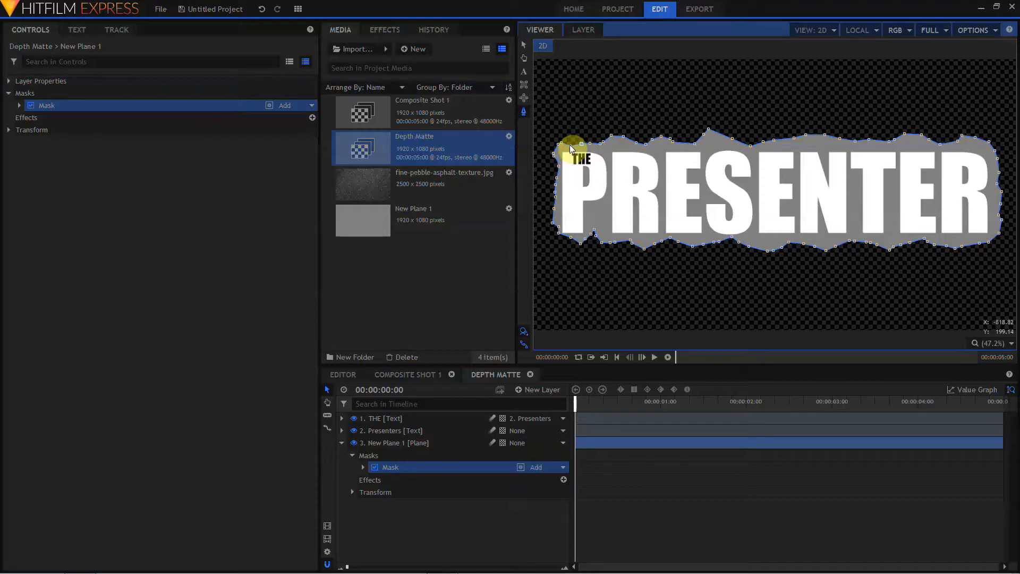
Duplicate the Presenters text layer and give the lower copy a black outline with a width of 15
left_click(385, 430)
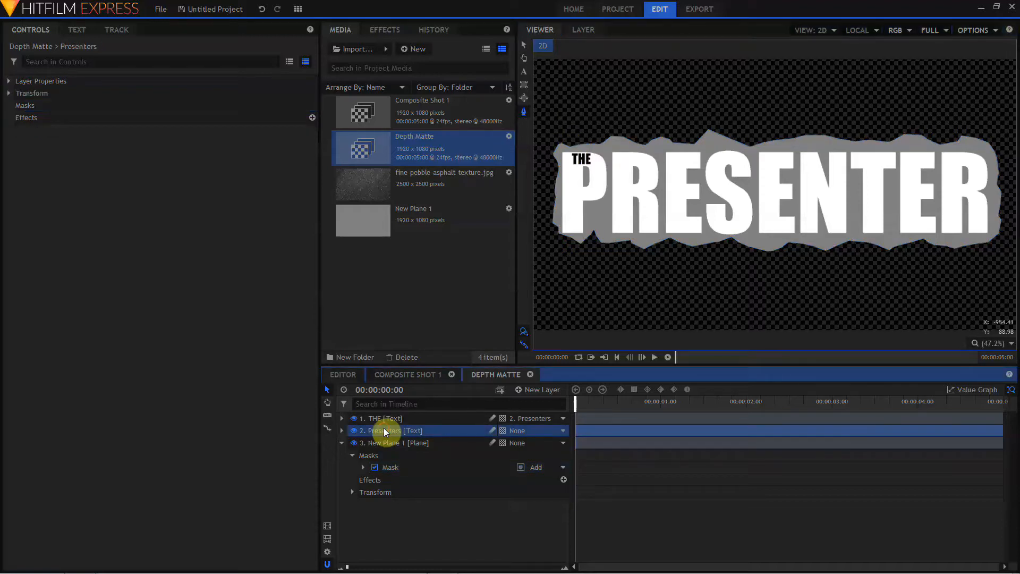
key("ctrl+d")
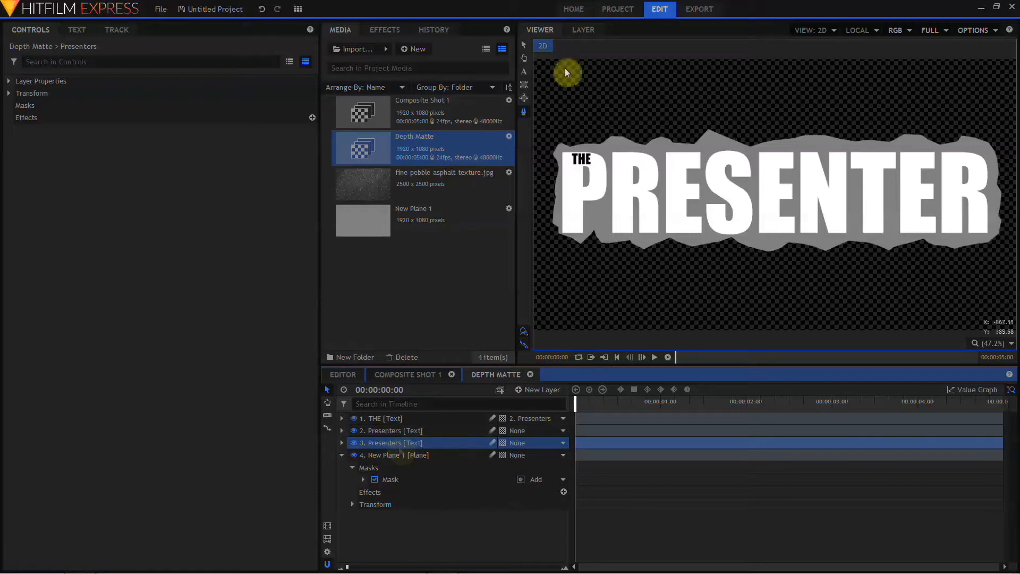
left_click(523, 74)
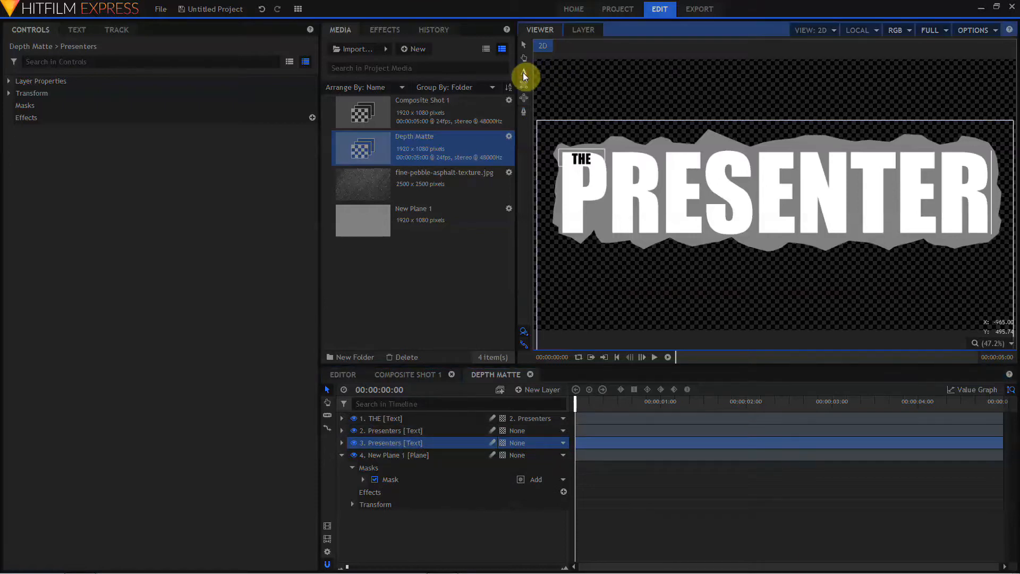
key("ctrl+a")
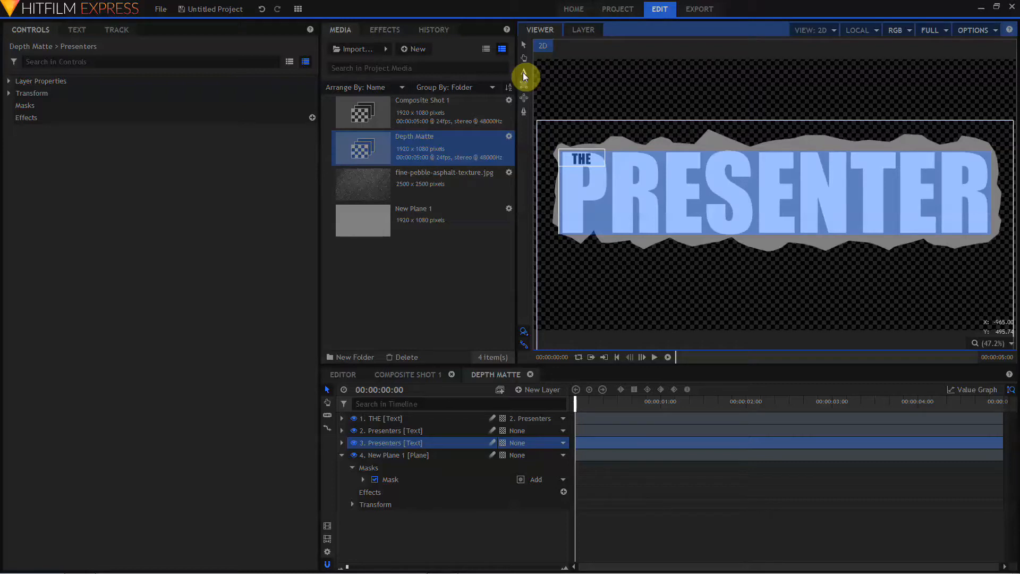
left_click(78, 30)
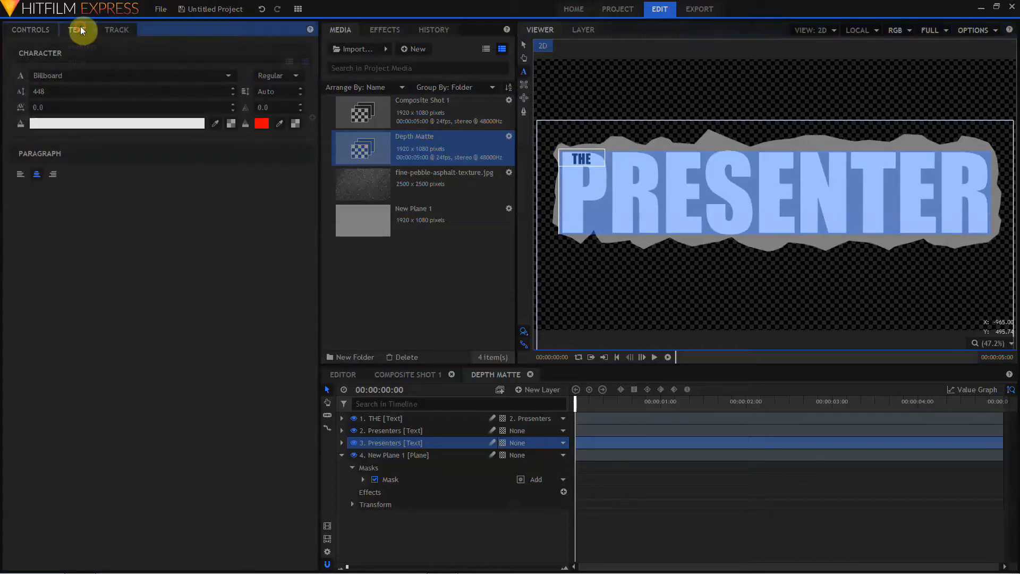
left_click(262, 124)
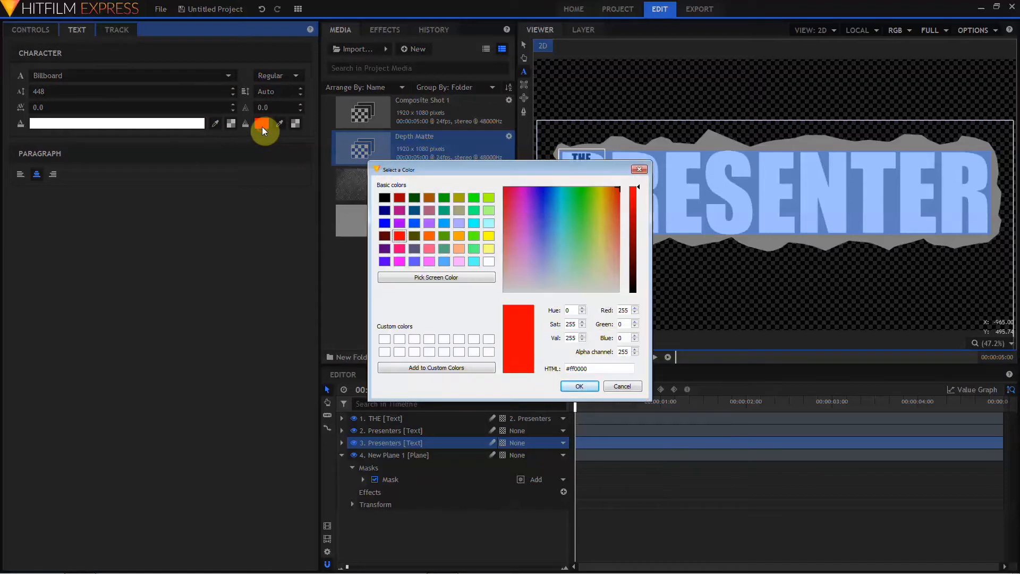
key("Escape")
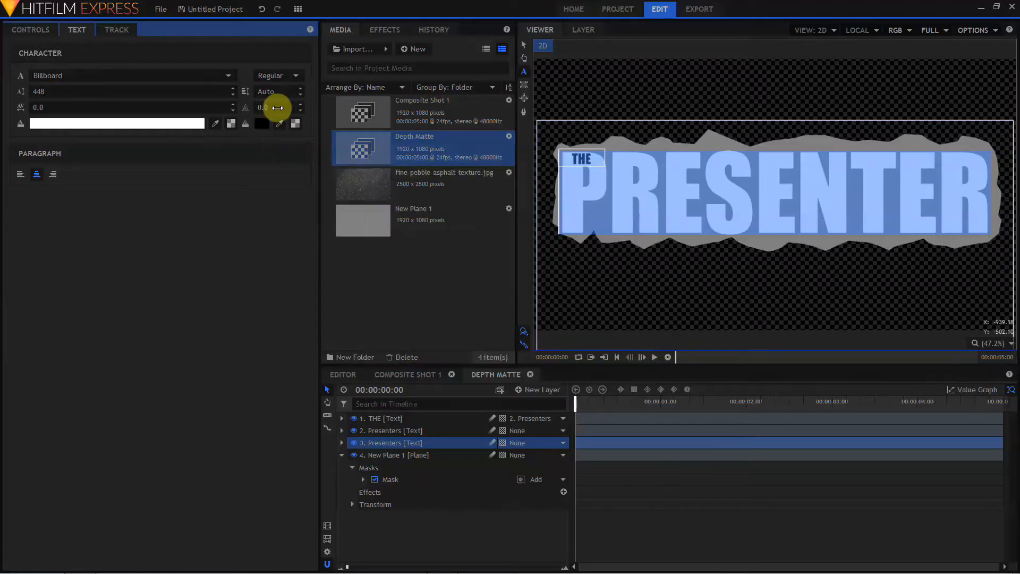
left_click(277, 107)
type("15")
left_click(637, 103)
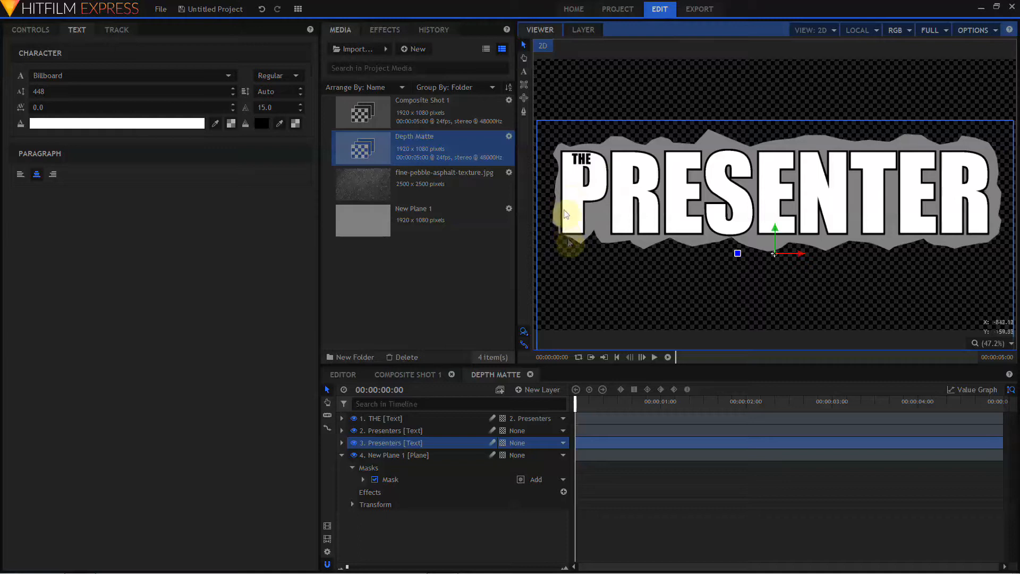
Scale the New Plane 1 layer to 104%
left_click(365, 505)
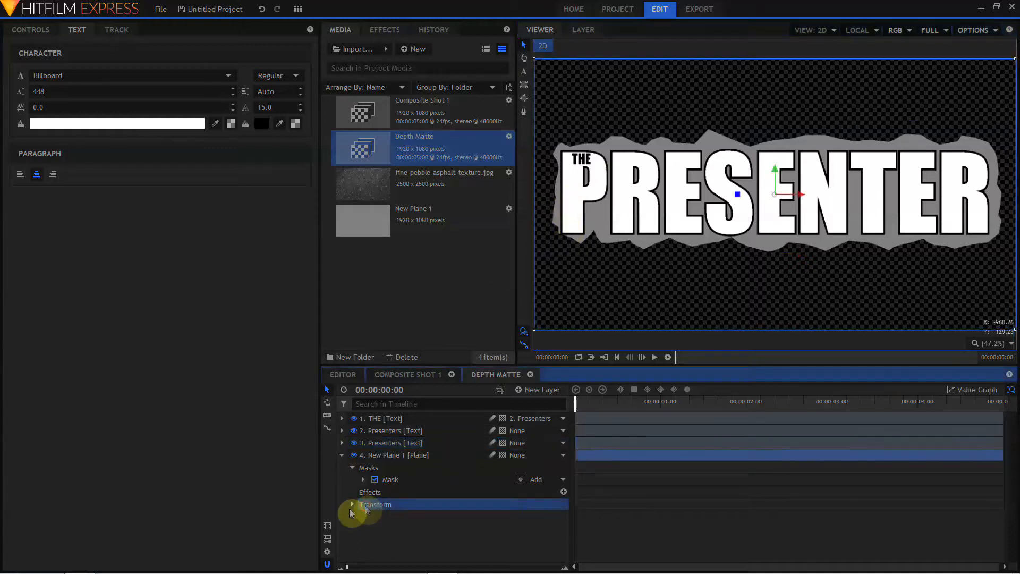
left_click(351, 506)
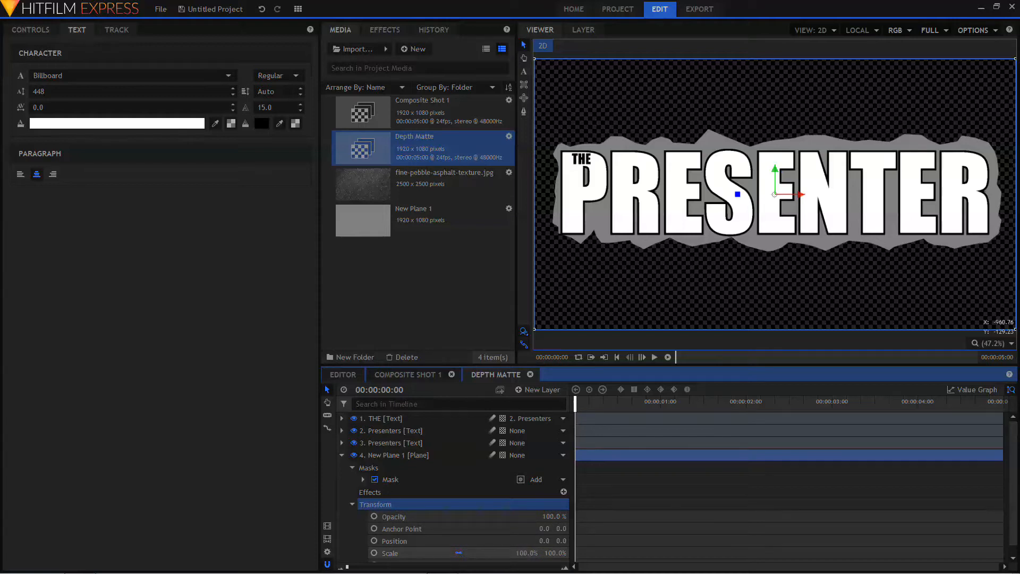
left_click_drag(526, 553, 528, 553)
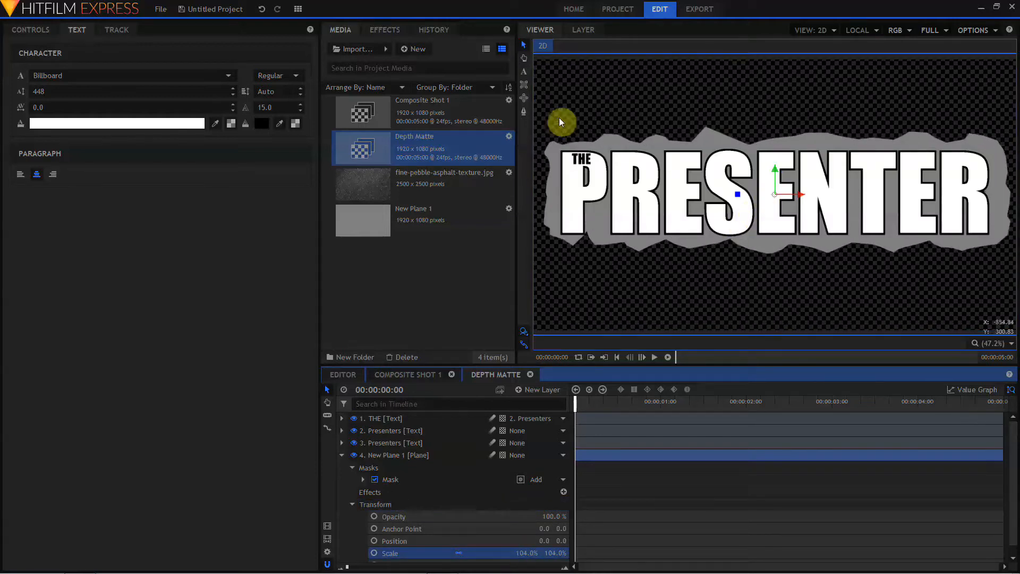
Smooth the jagged edge of the New Plane 1 mask by setting its Roundness to 3
left_click(382, 480)
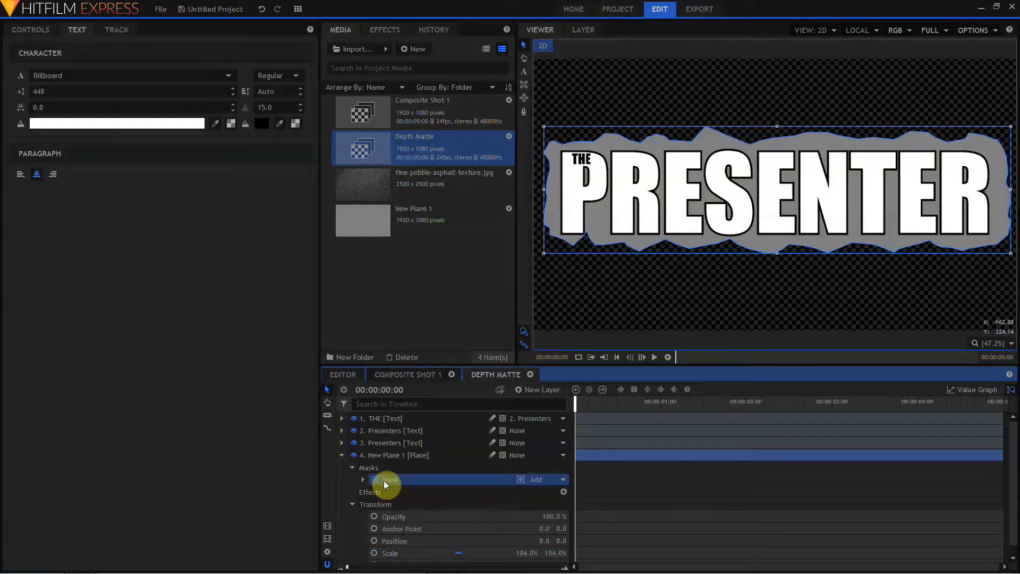
left_click(524, 110)
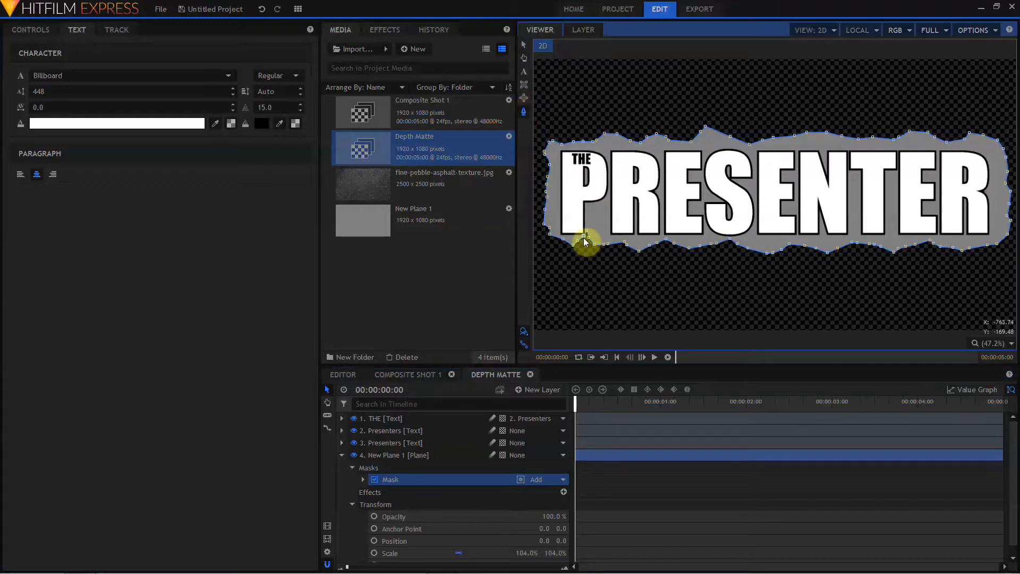
left_click_drag(584, 241, 578, 231)
scroll(589, 244, "up", 5)
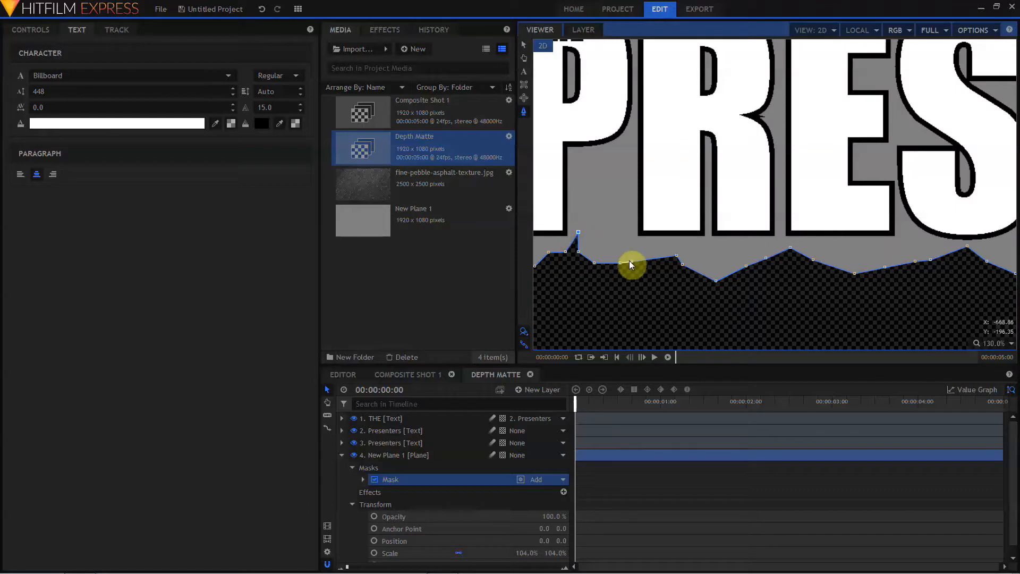
left_click(30, 30)
left_click(18, 106)
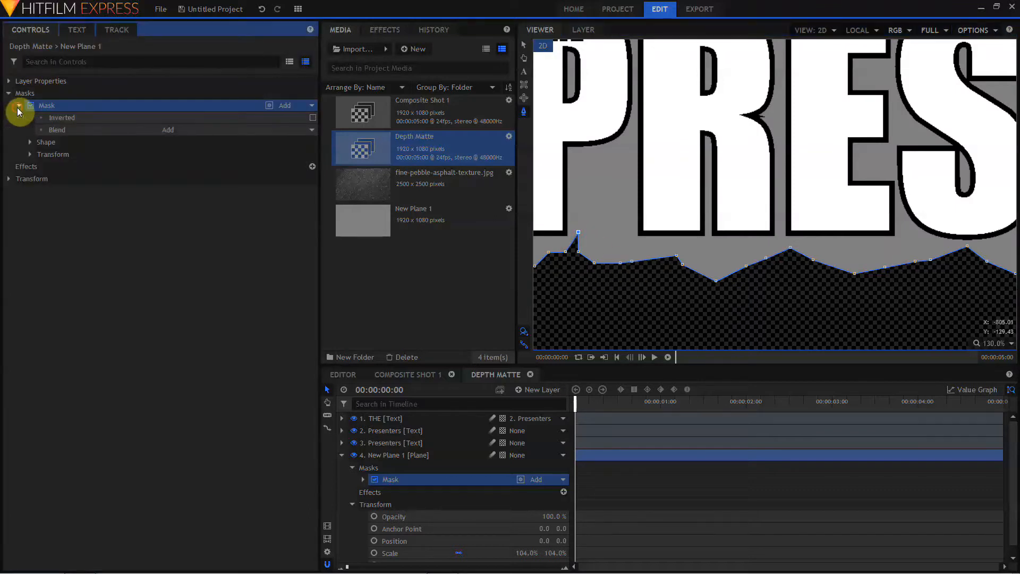
left_click(29, 142)
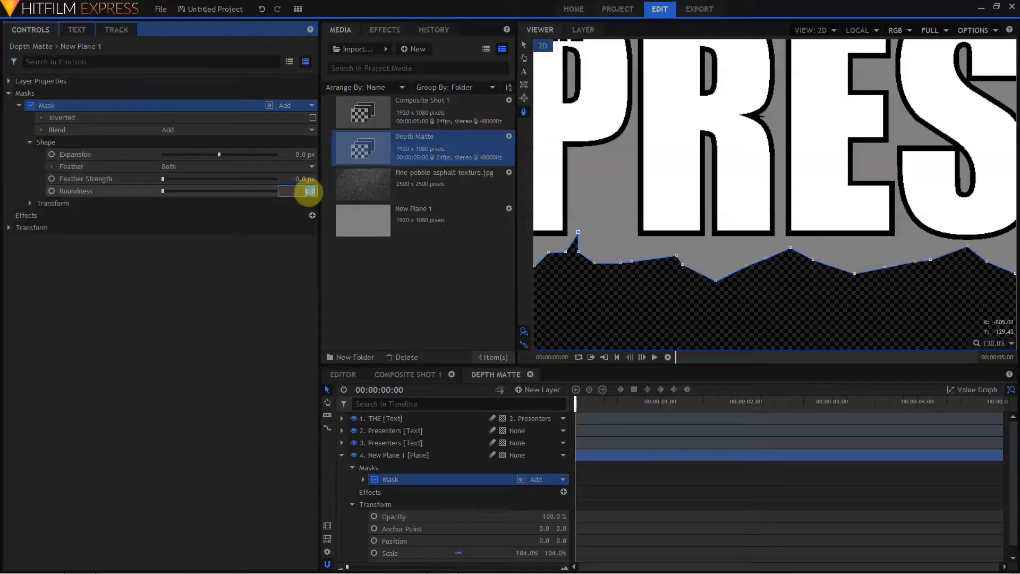
type("3")
key("Return")
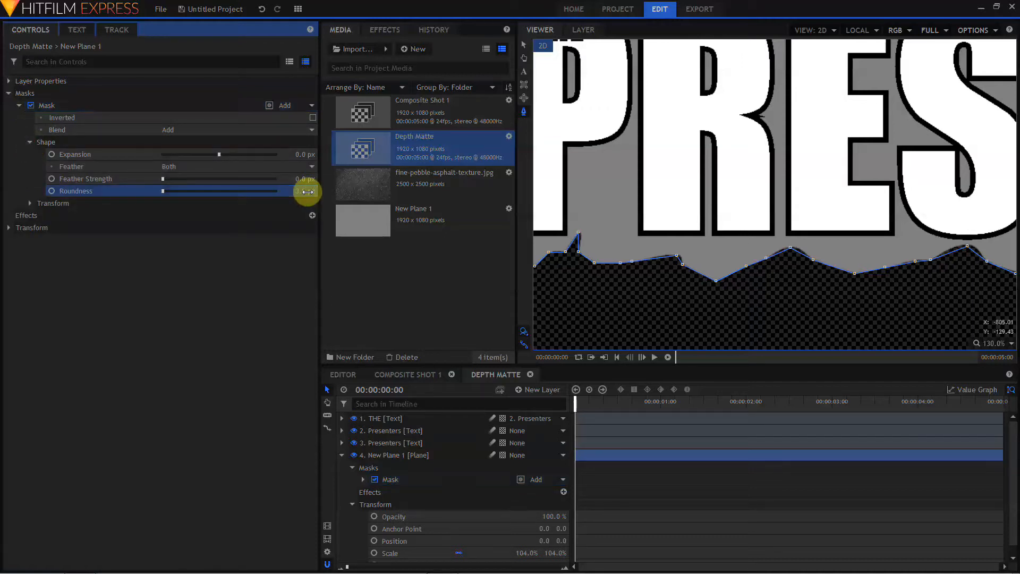
Rename Composite Shot 1, which holds the asphalt image, as Stone Texture
left_click(406, 374)
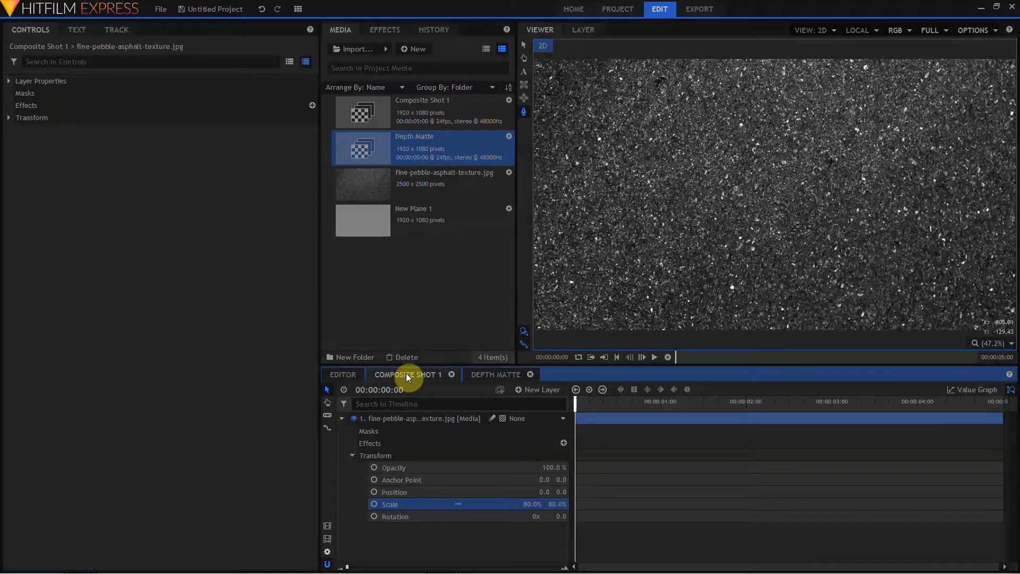
left_click(327, 551)
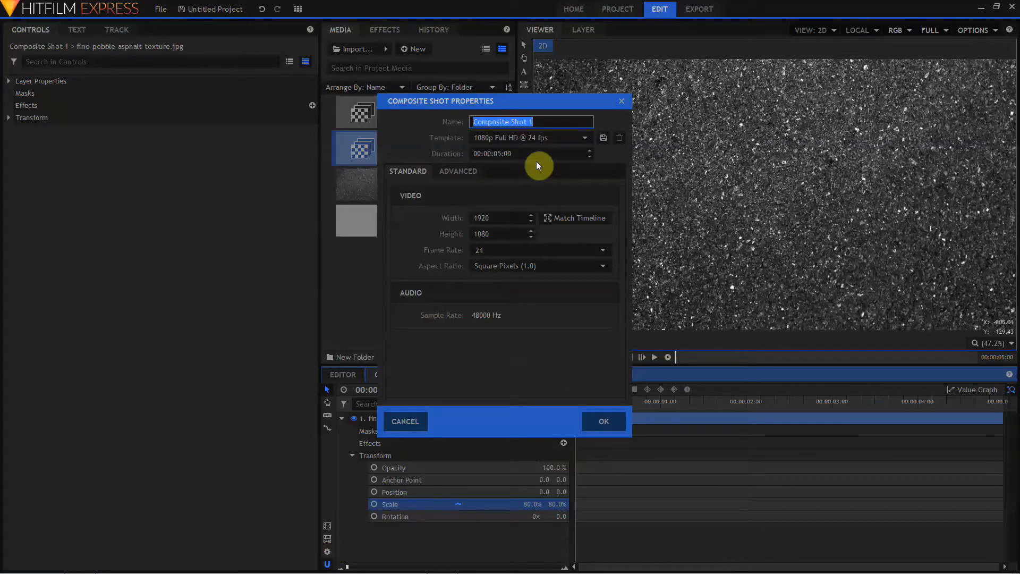
type("Stone Texture")
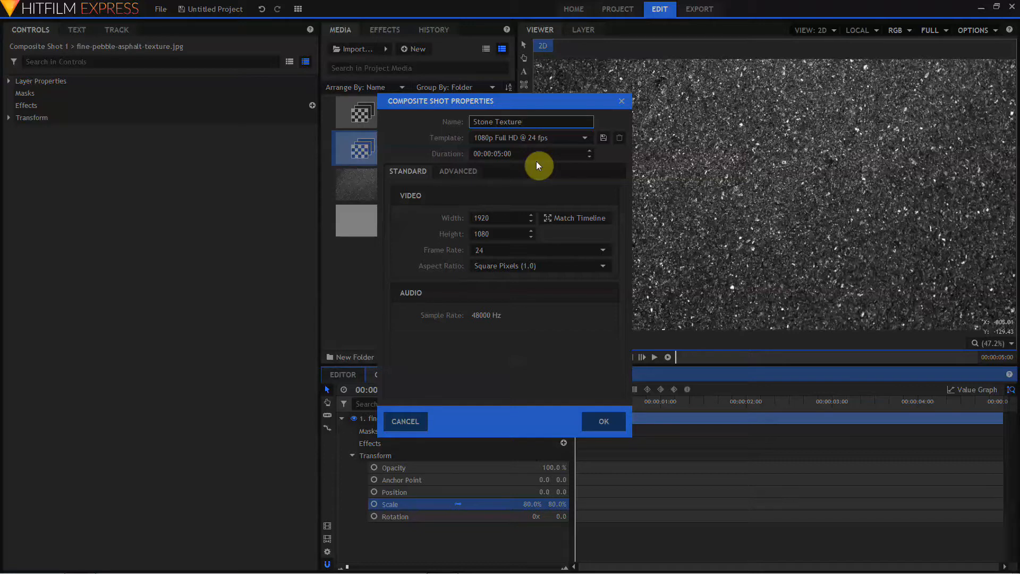
left_click(604, 419)
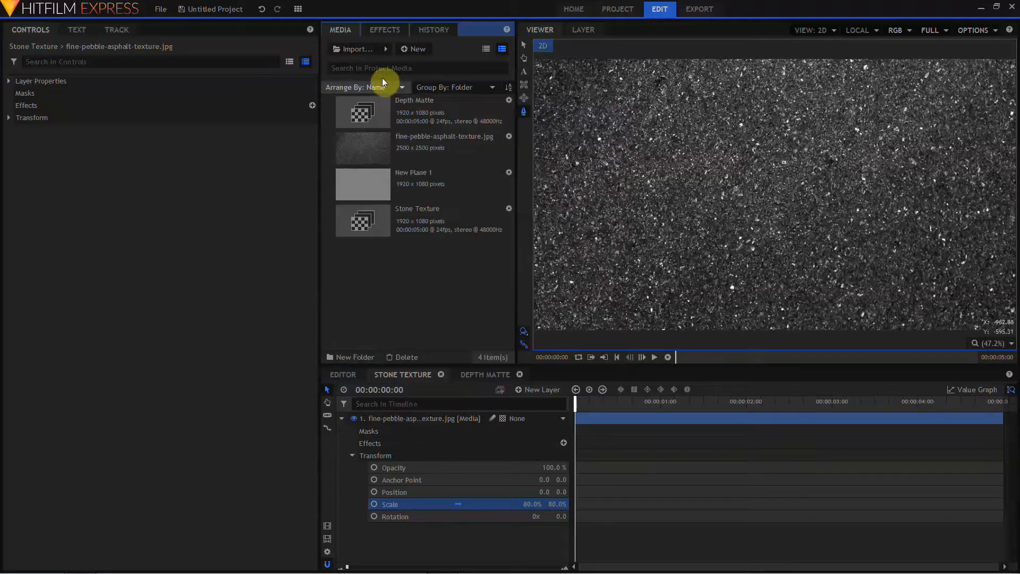
Create a composite shot named Logo Animation using the 1080p Full HD @ 24 fps template and a duration of 00:00:05:00
left_click(406, 49)
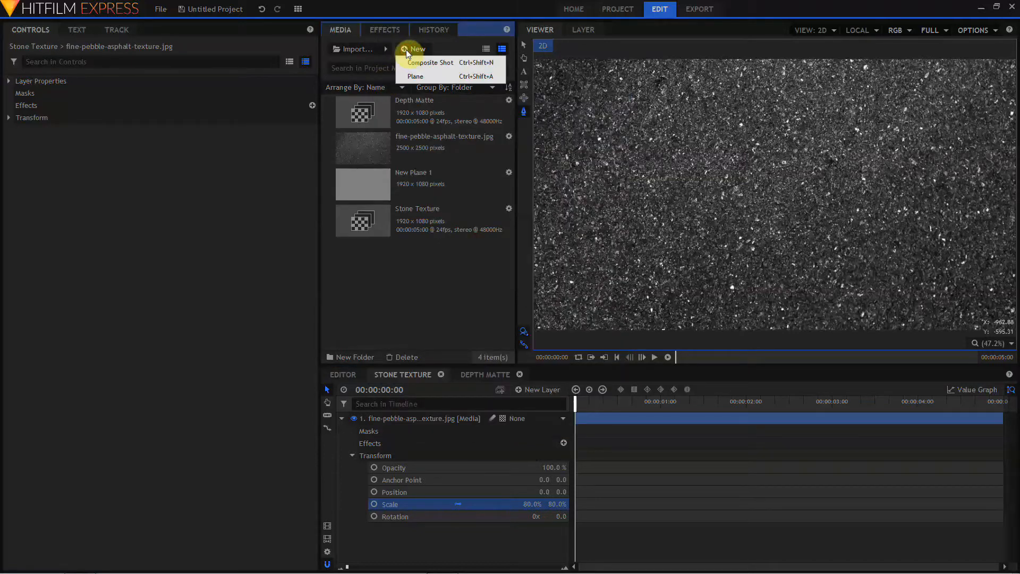
left_click(416, 62)
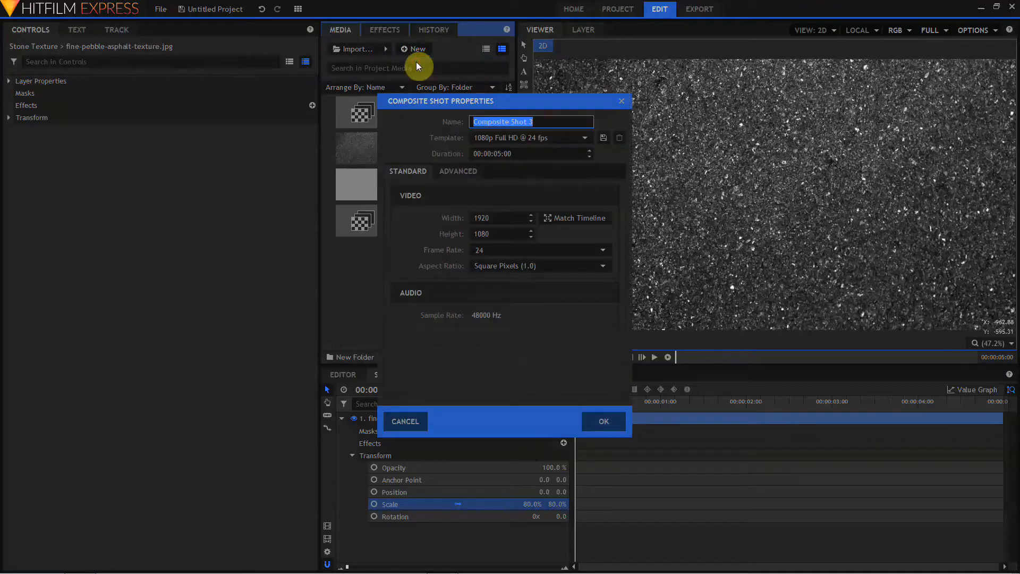
type("Logo Animation")
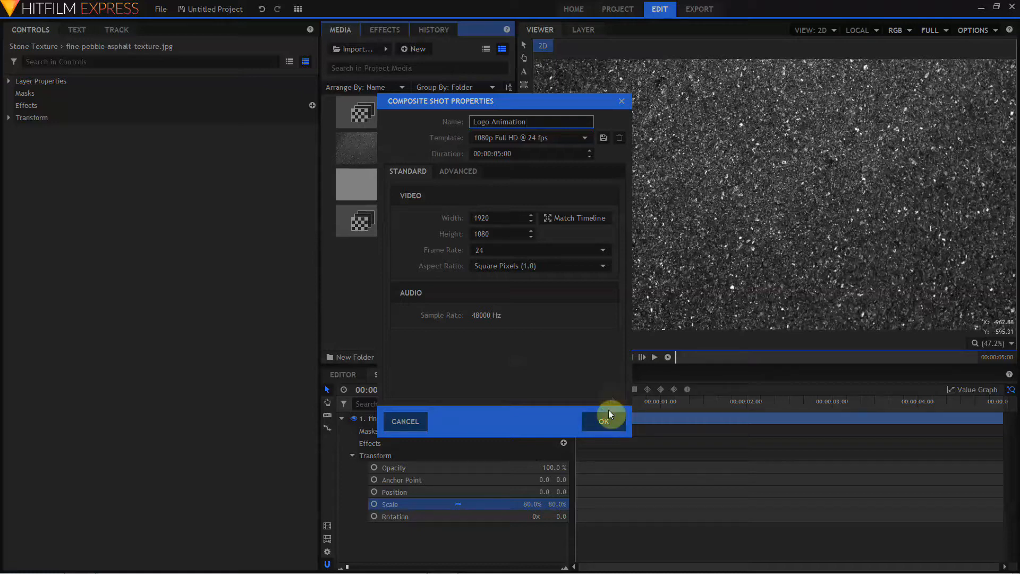
left_click(605, 418)
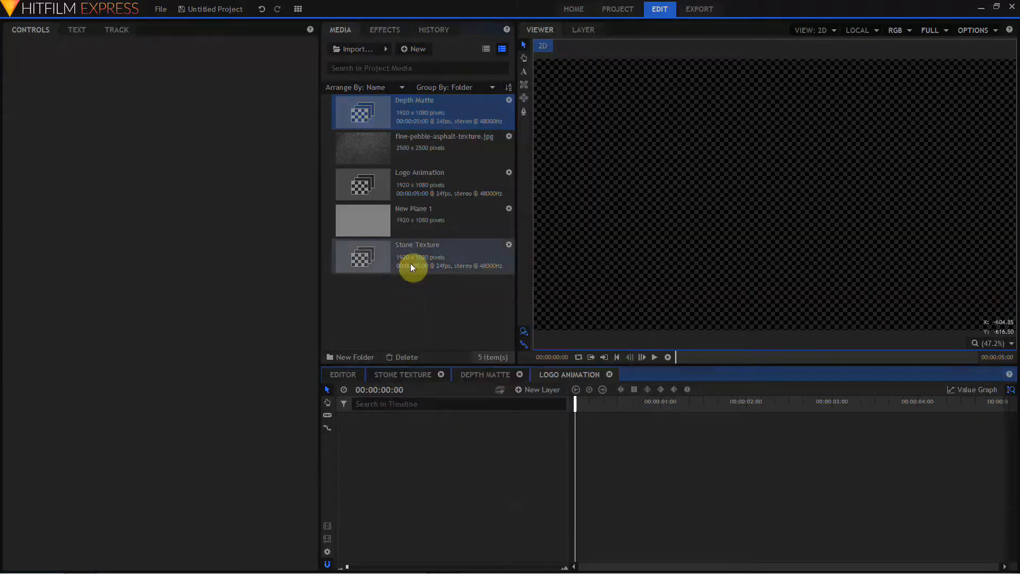
Add Stone Texture and Depth Matte to Logo Animation, with Depth Matte underneath, and convert both layers to 3D planes
left_click_drag(410, 263, 403, 434)
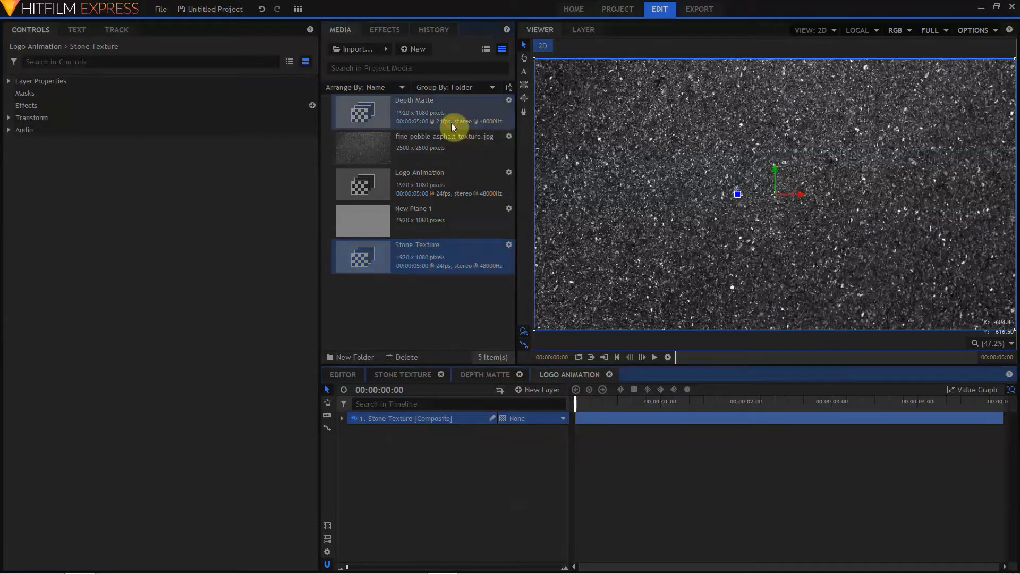
left_click_drag(451, 123, 450, 429)
left_click(446, 421, "shift")
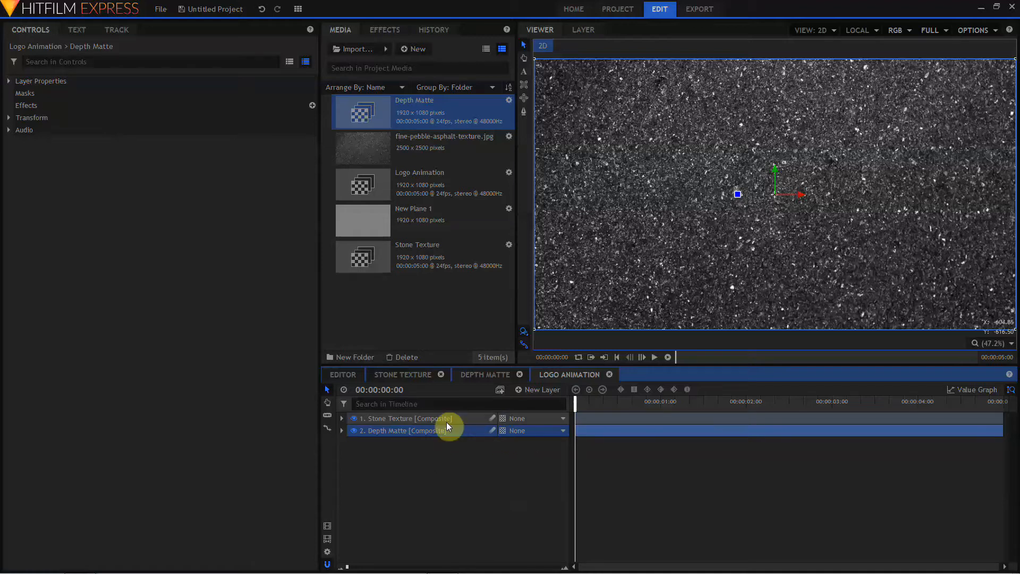
left_click(503, 422)
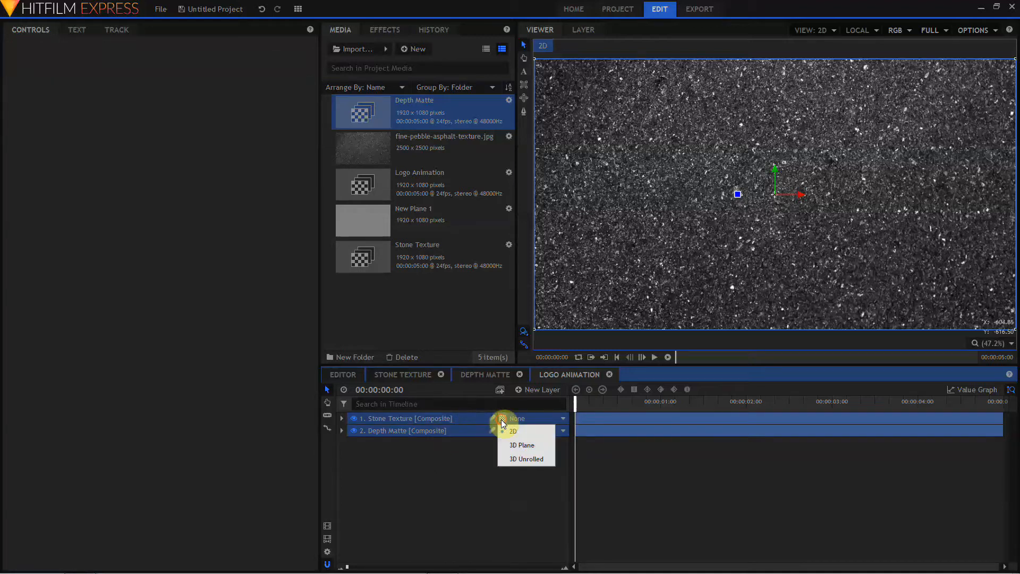
left_click(521, 449)
Parent the Depth Matte layer to Stone Texture and hide the Depth Matte layer
left_click(519, 444)
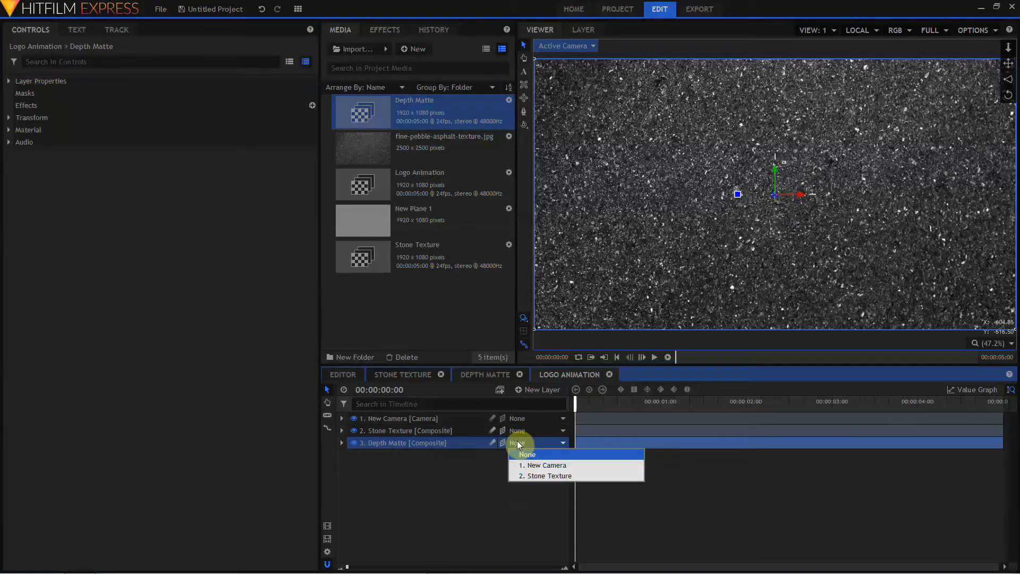
left_click(531, 475)
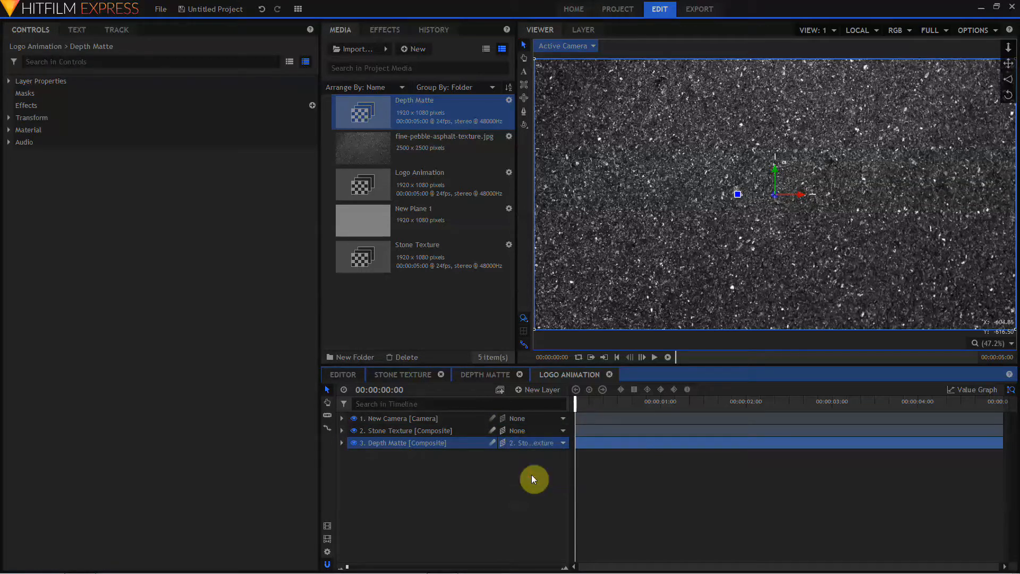
left_click(354, 443)
left_click(404, 434)
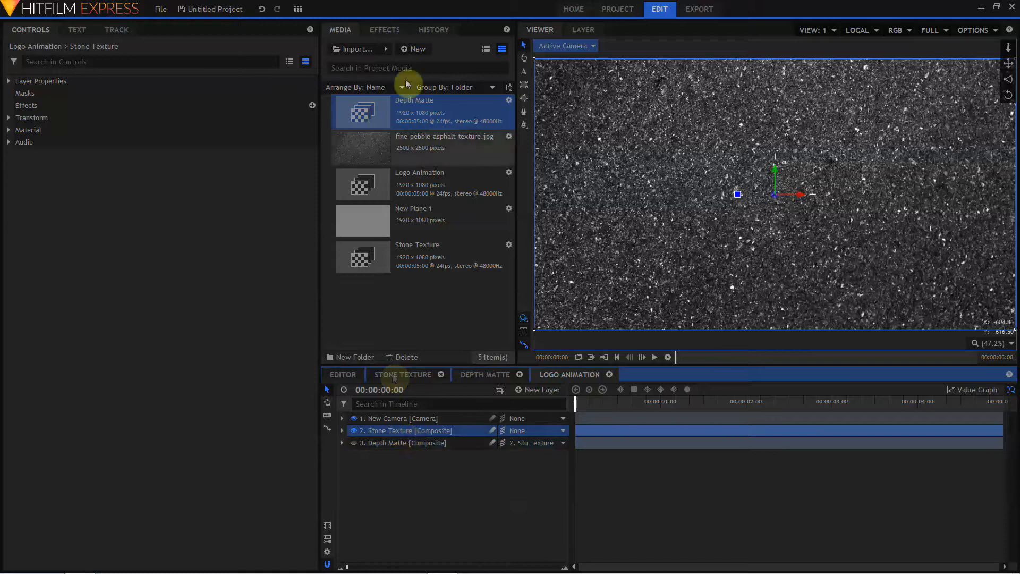
Apply the Set Matte effect to the Stone Texture layer and set its source layer to Depth Matte
left_click(383, 33)
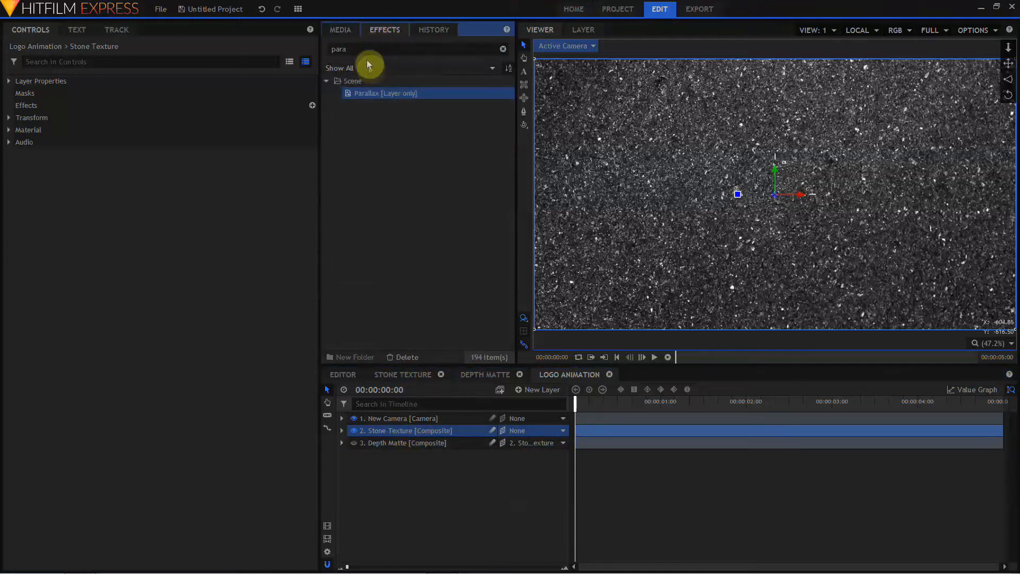
left_click_drag(364, 49, 301, 52)
type("set")
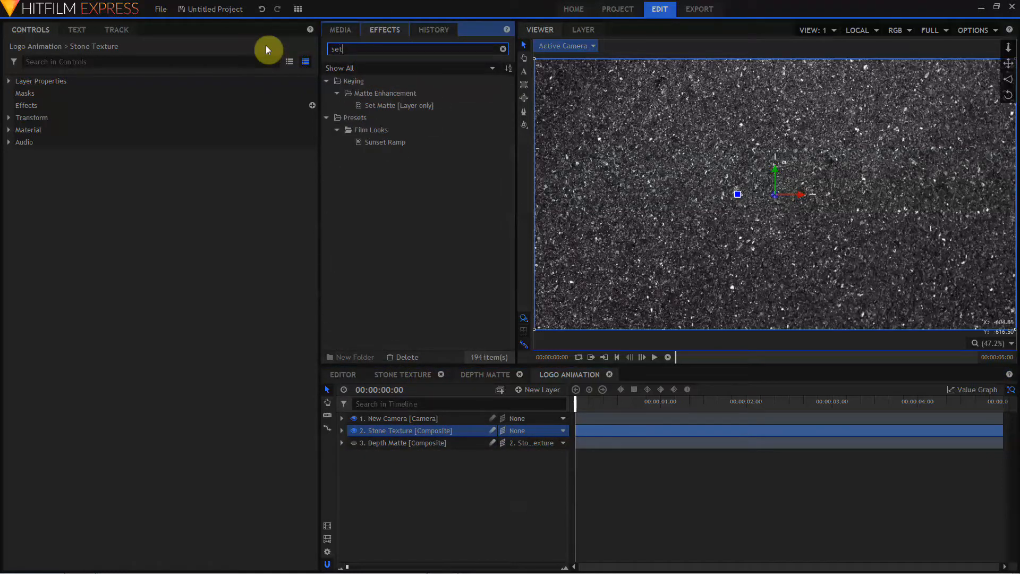
left_click(393, 107)
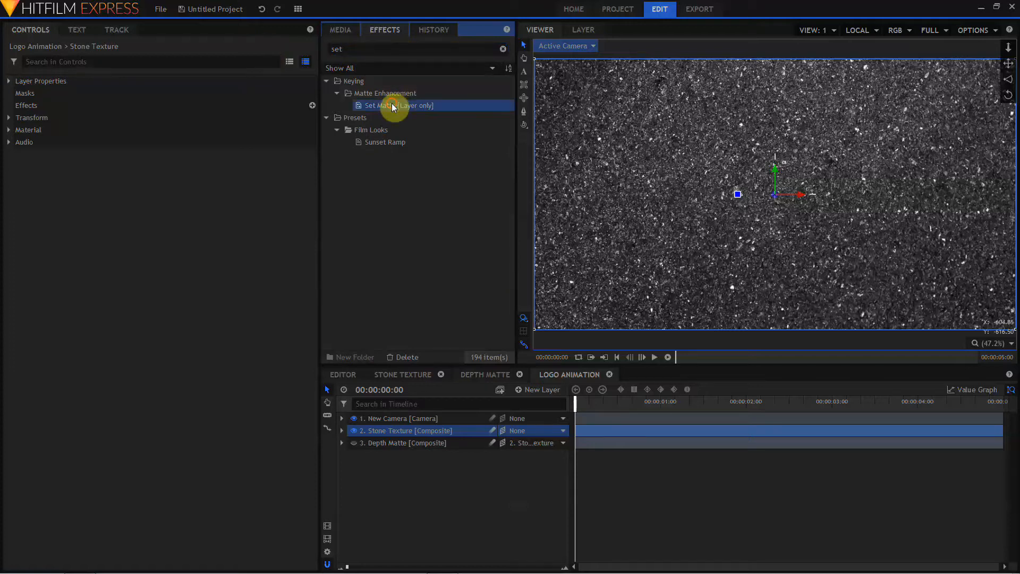
left_click_drag(393, 121, 405, 429)
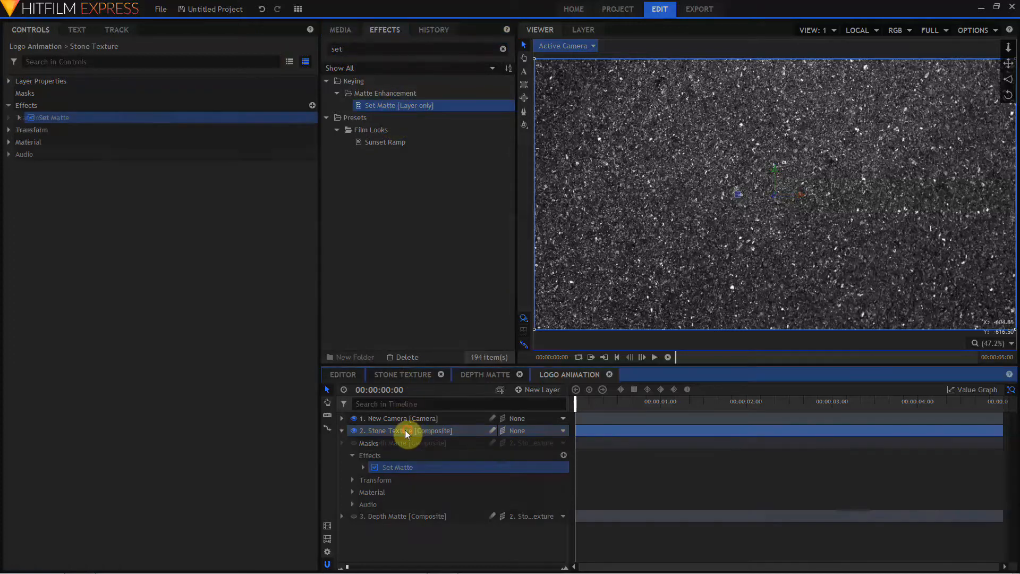
left_click(19, 118)
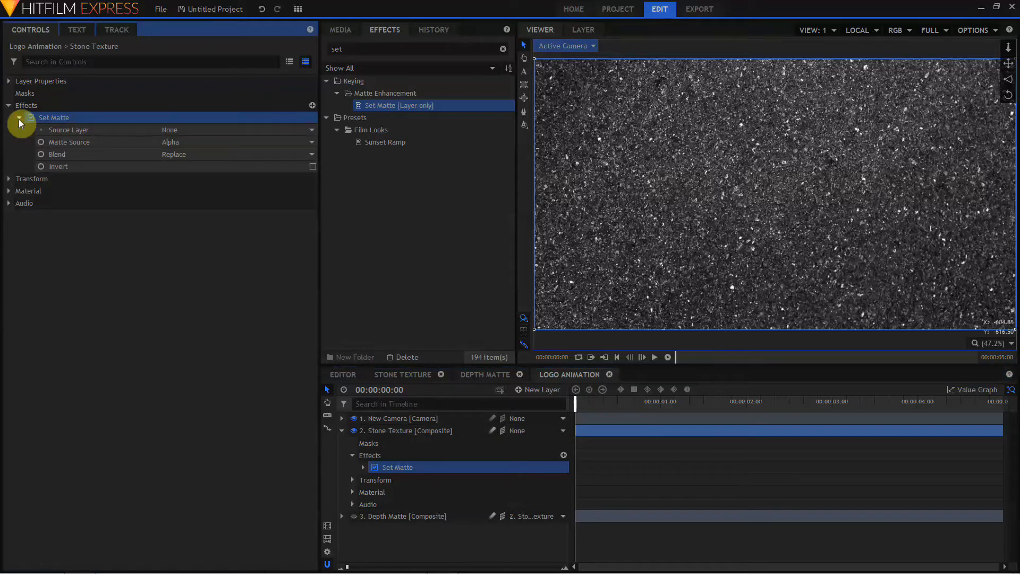
left_click(171, 130)
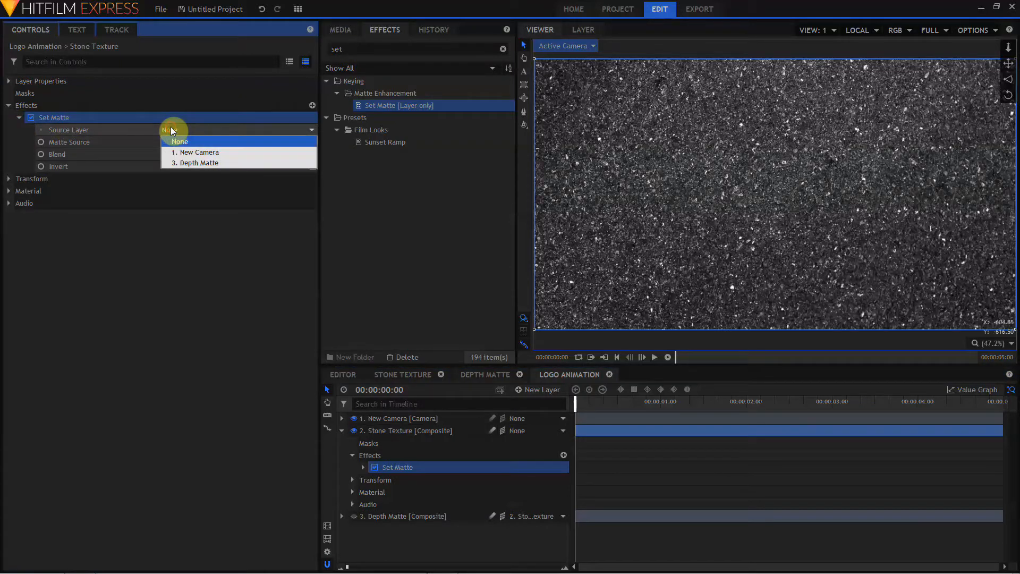
left_click(194, 162)
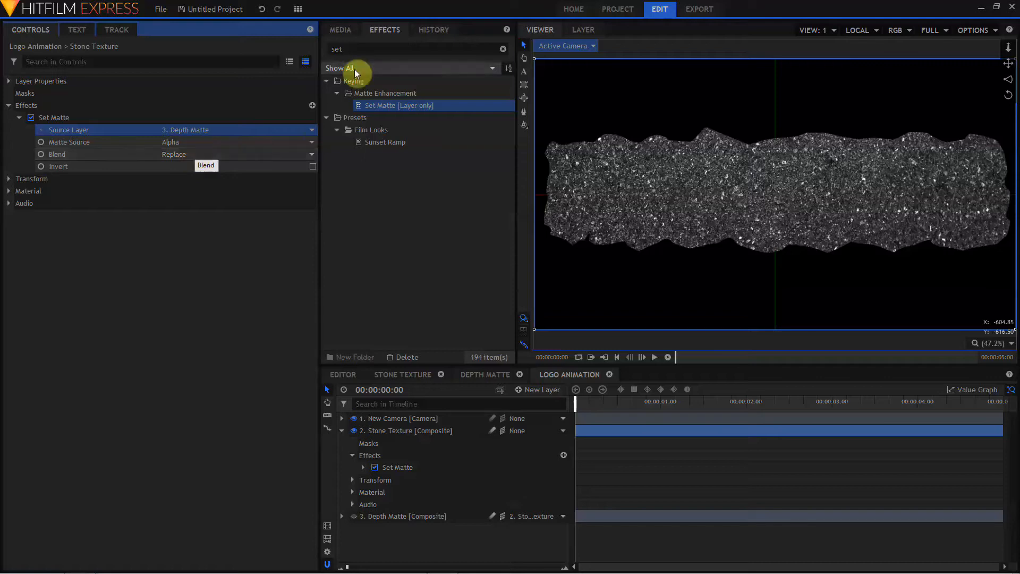
Add the Parallax effect below Set Matte on Stone Texture, using Depth Matte as the height map with Invert Map enabled
left_click(348, 48)
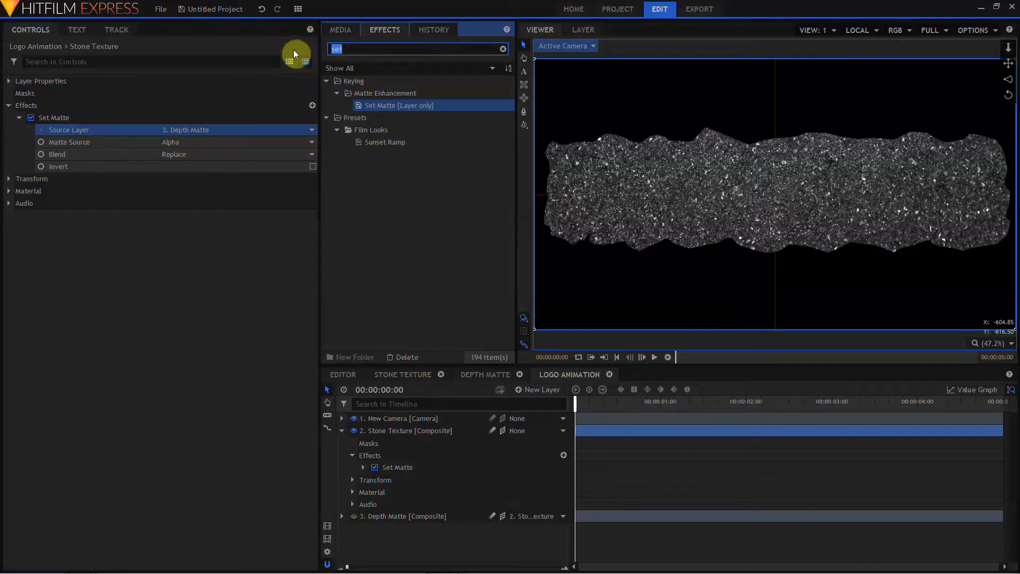
type("par")
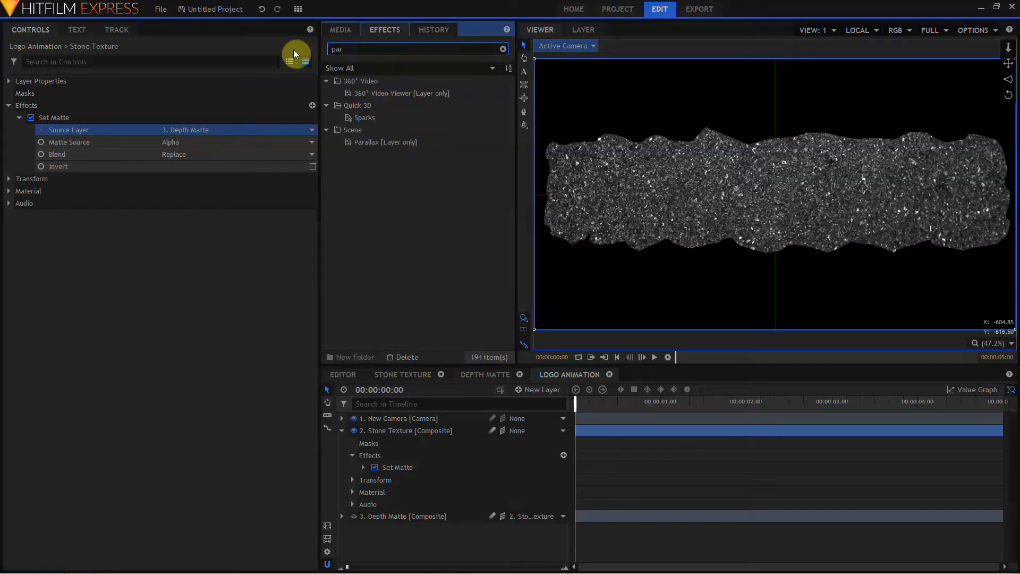
left_click(380, 143)
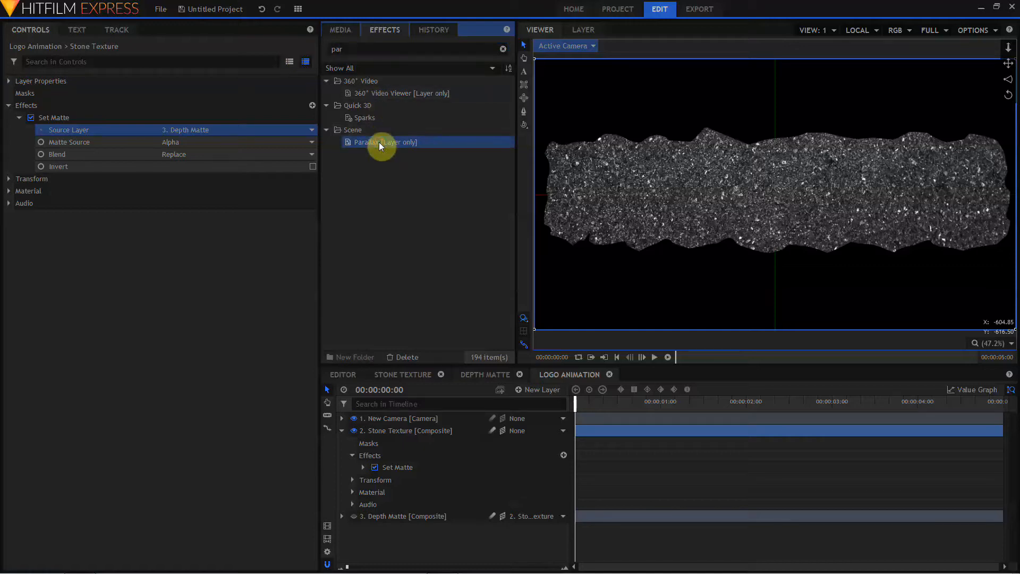
left_click_drag(379, 142, 78, 171)
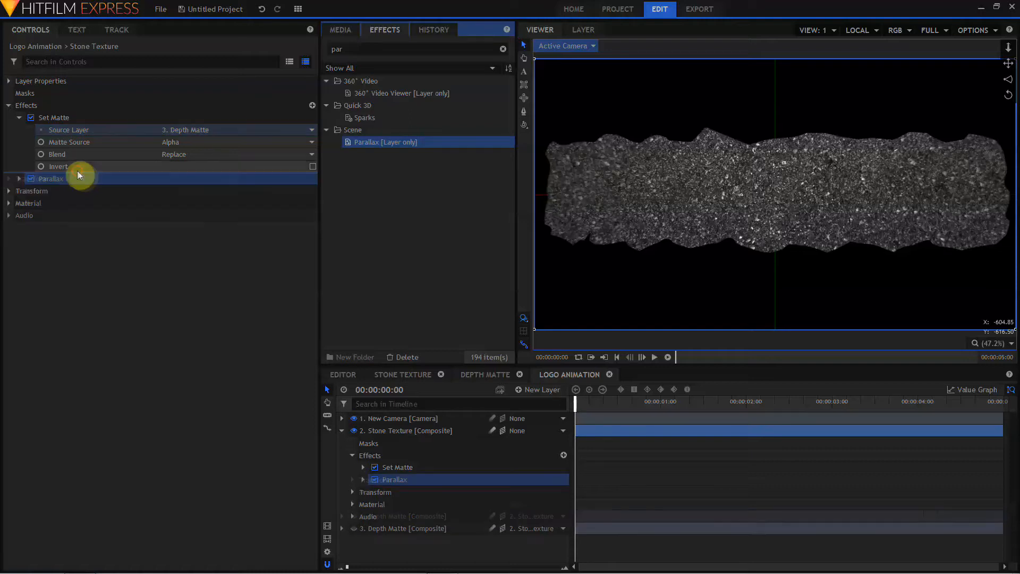
left_click(18, 180)
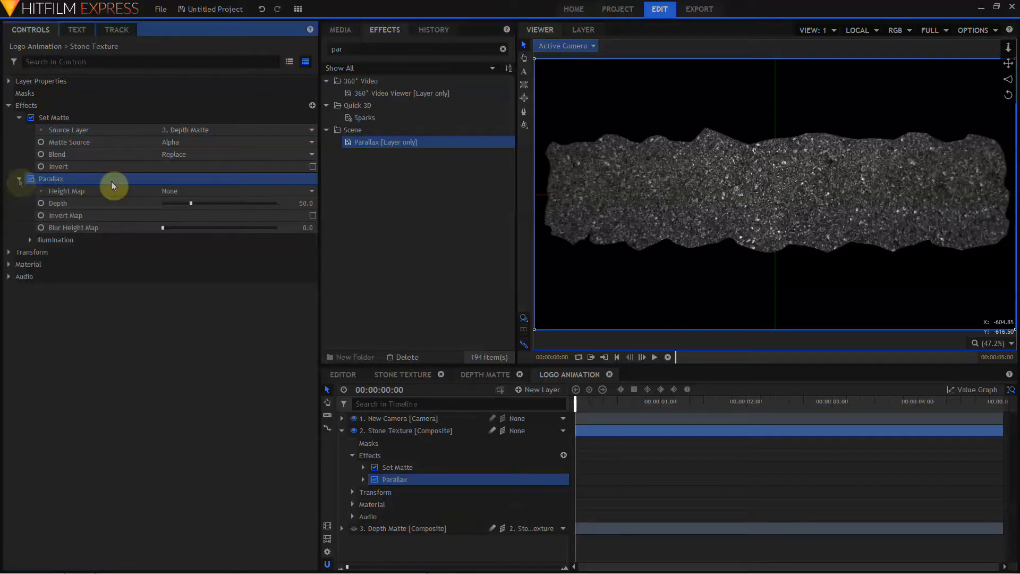
left_click(190, 191)
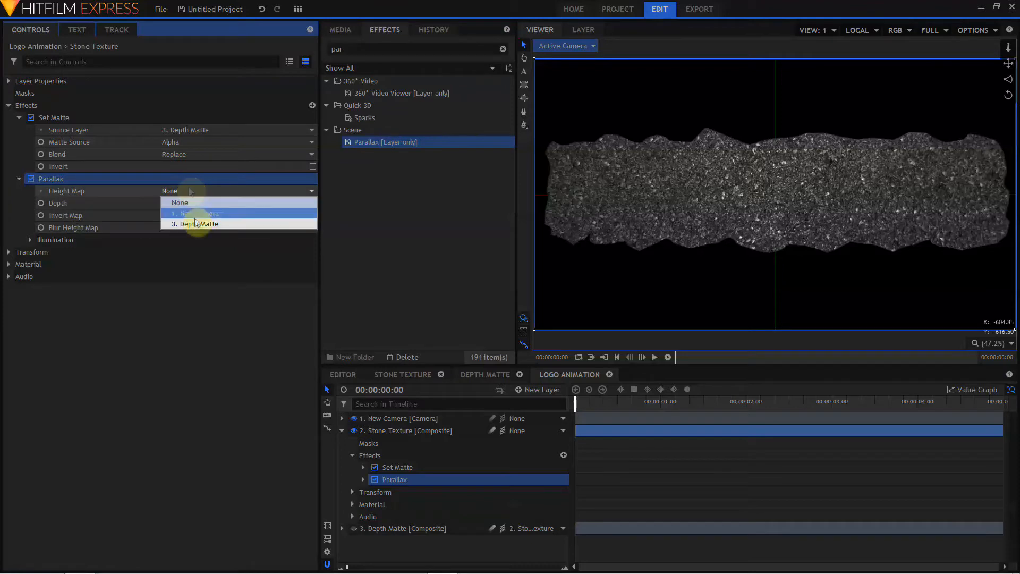
left_click(196, 224)
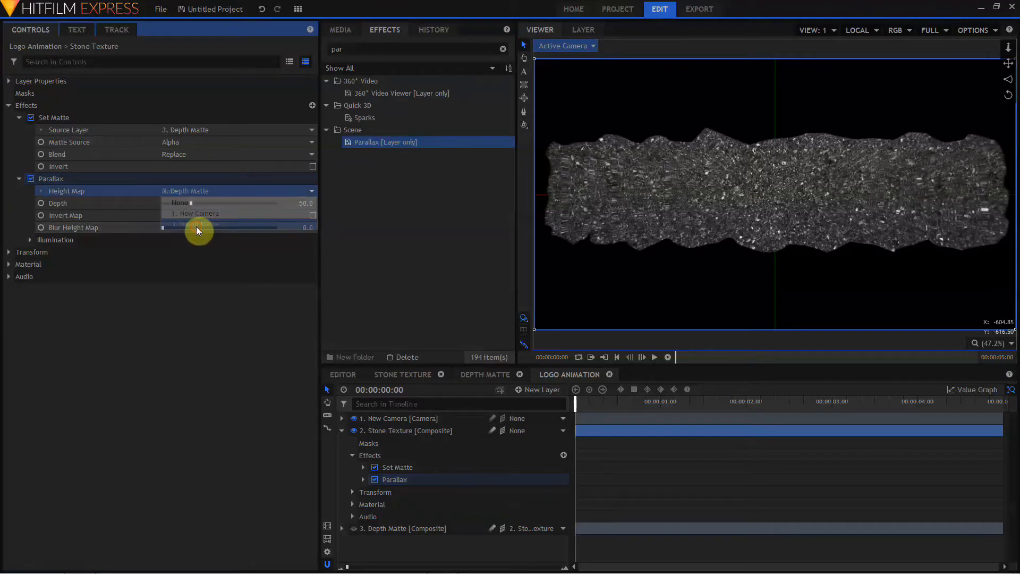
left_click(313, 215)
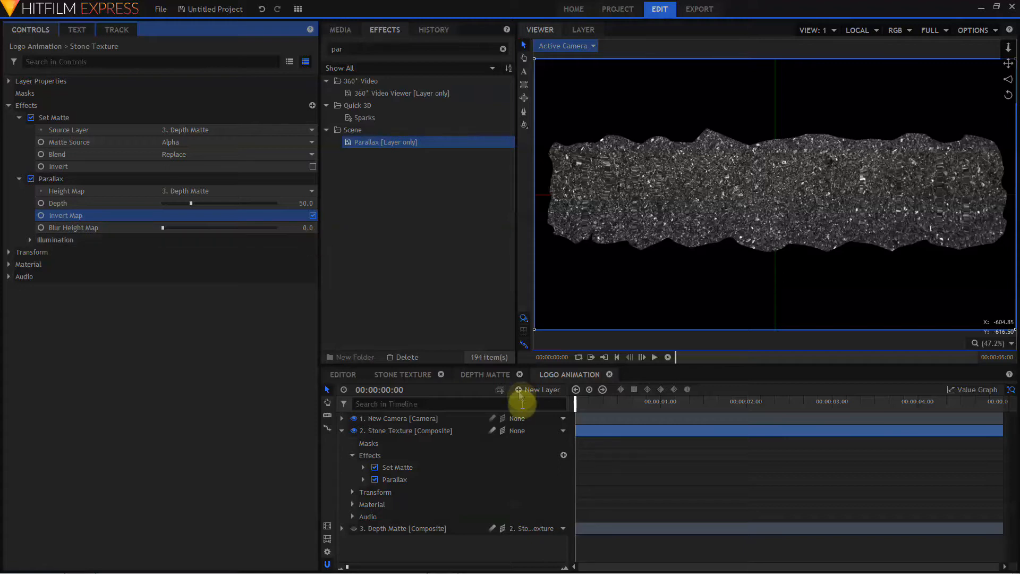
Add a light layer named Red Light and move it beyond the upper-left corner of the frame
left_click(521, 395)
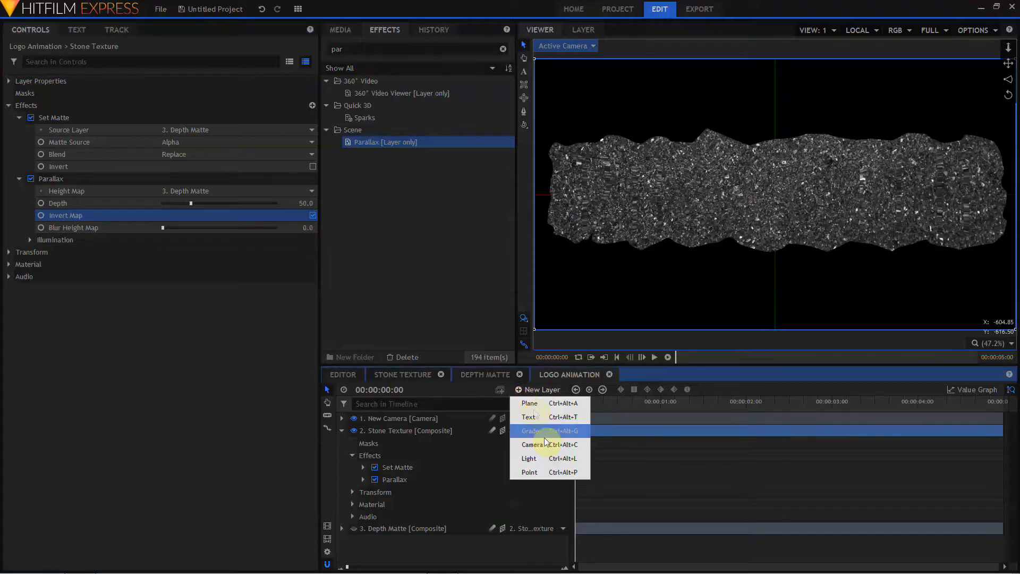
left_click(537, 457)
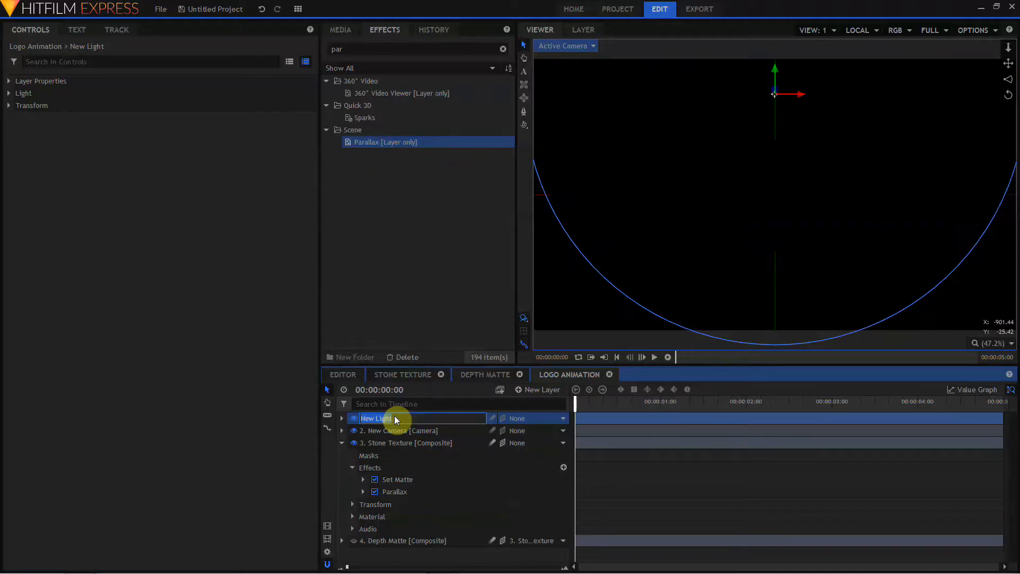
type("Red Light")
key("Return")
left_click_drag(776, 98, 549, 51)
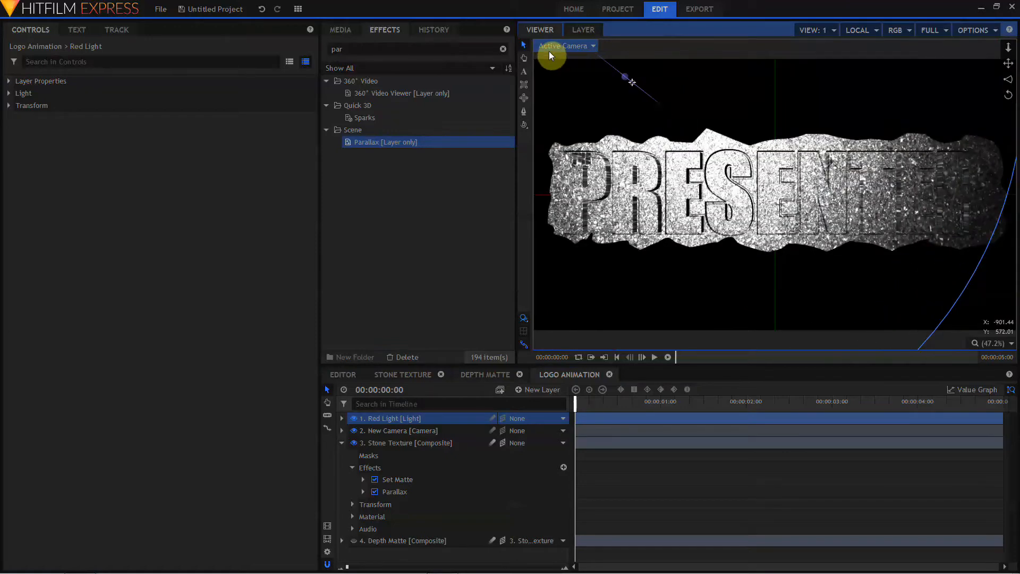
scroll(656, 90, "down", 3)
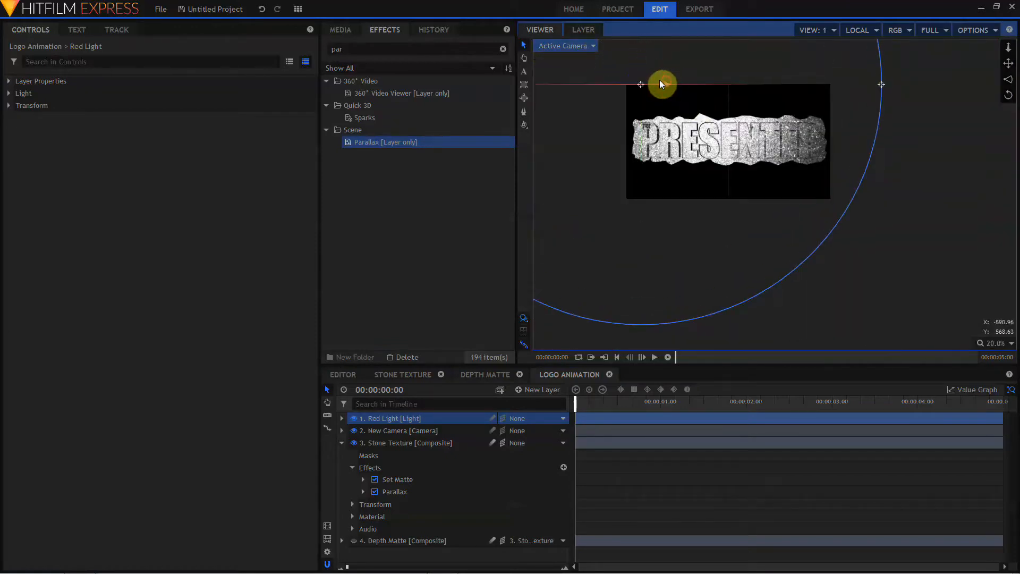
left_click(993, 343)
left_click(975, 473)
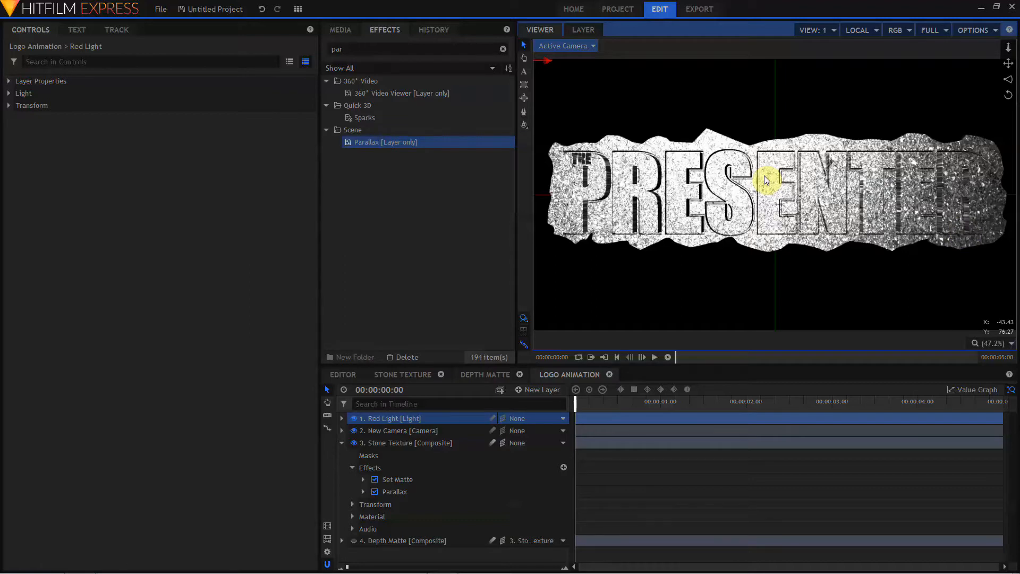
Turn off Illuminated and Receives Shadows in the Stone Texture layer's own material properties
left_click(698, 193)
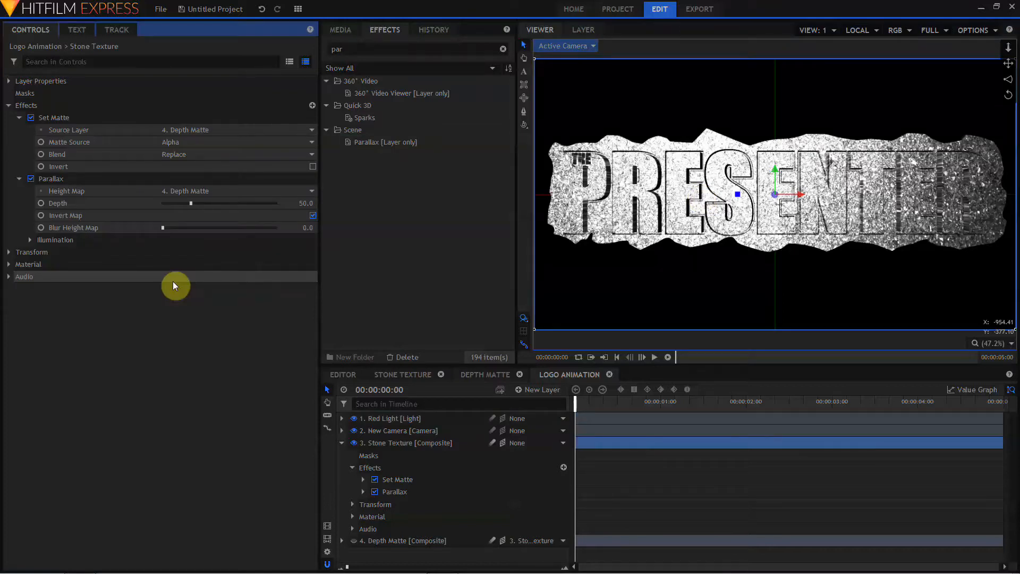
left_click(30, 240)
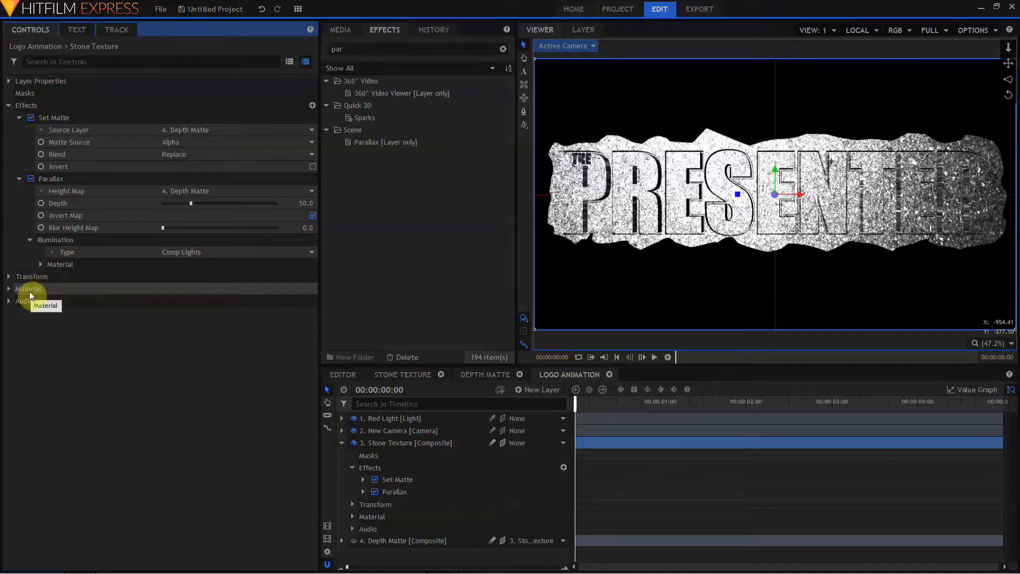
left_click(8, 291)
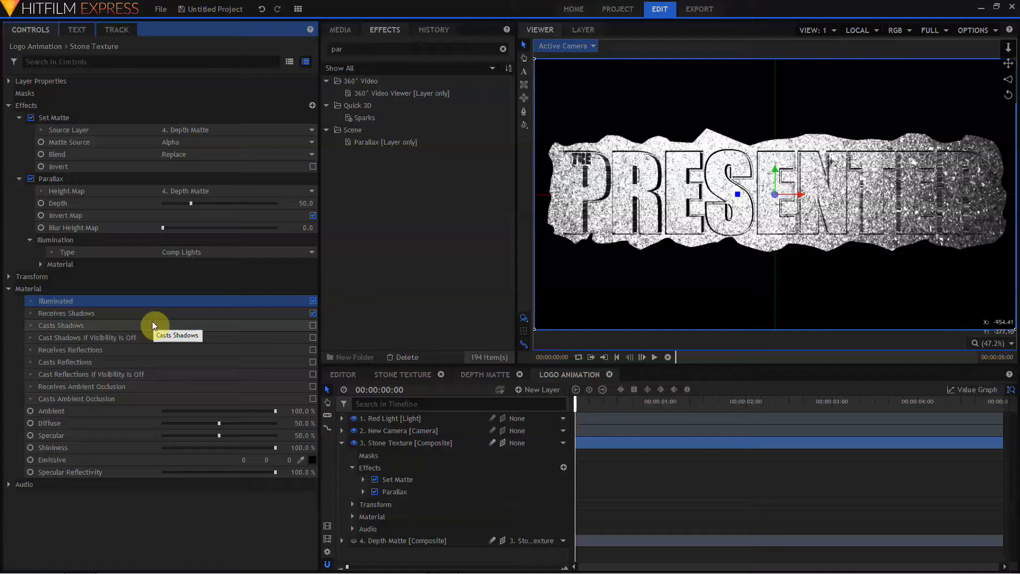
left_click(313, 301)
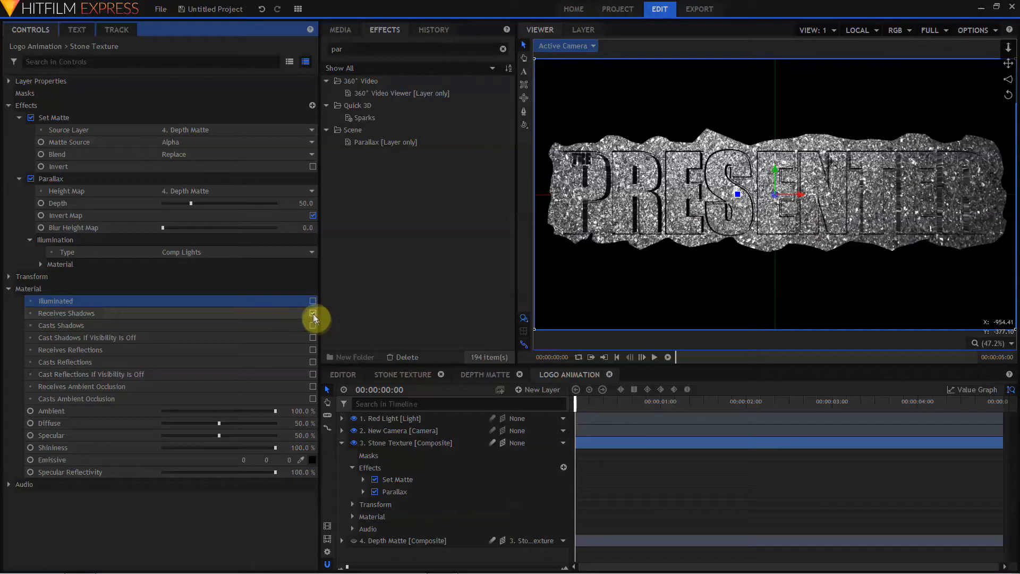
left_click(313, 313)
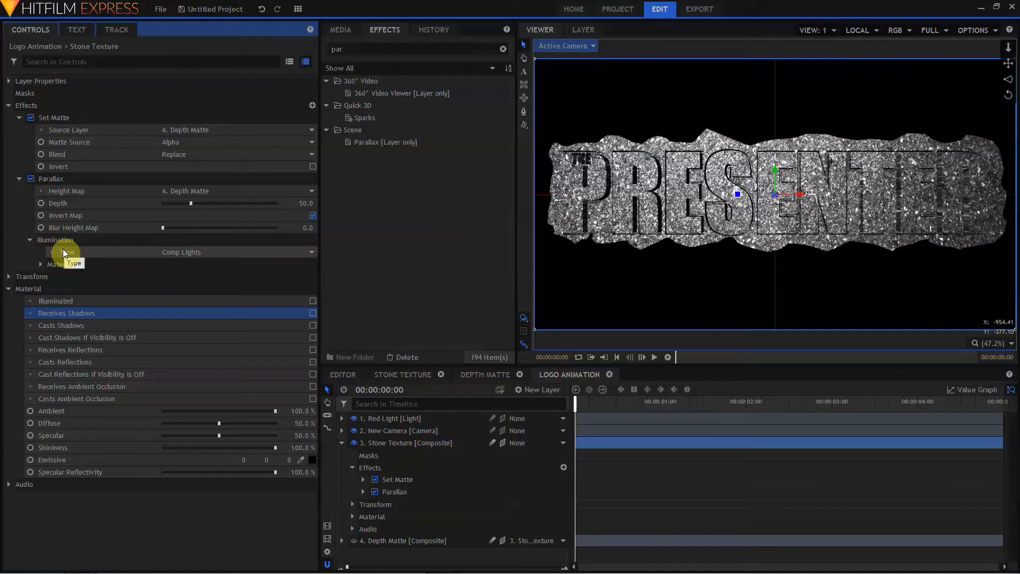
Set the Parallax illumination material to Diffuse 16%, Specular 89% and Shininess 14%, and set the Parallax Depth to 74
left_click(41, 264)
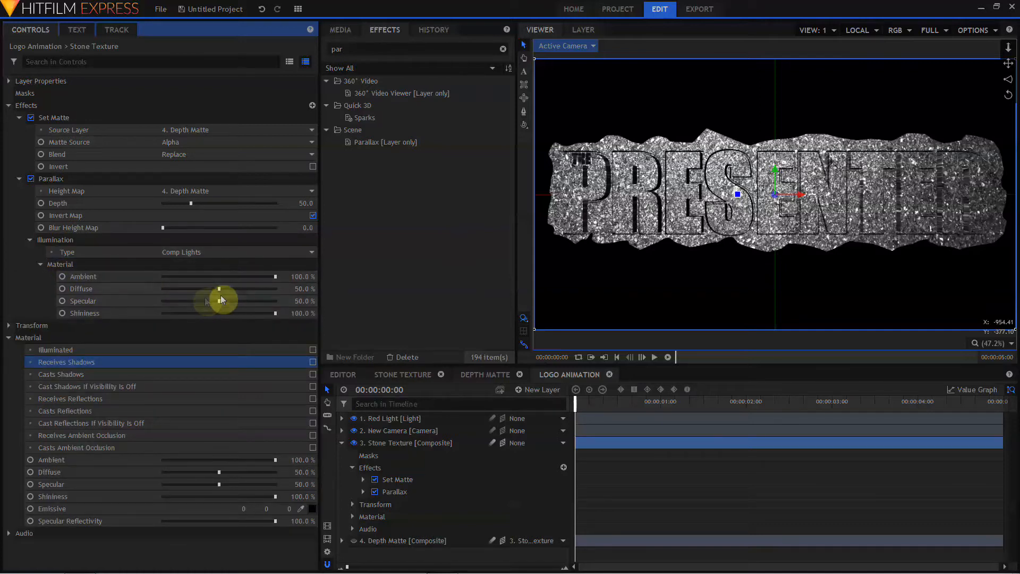
left_click_drag(218, 303, 168, 289)
left_click_drag(255, 301, 151, 314)
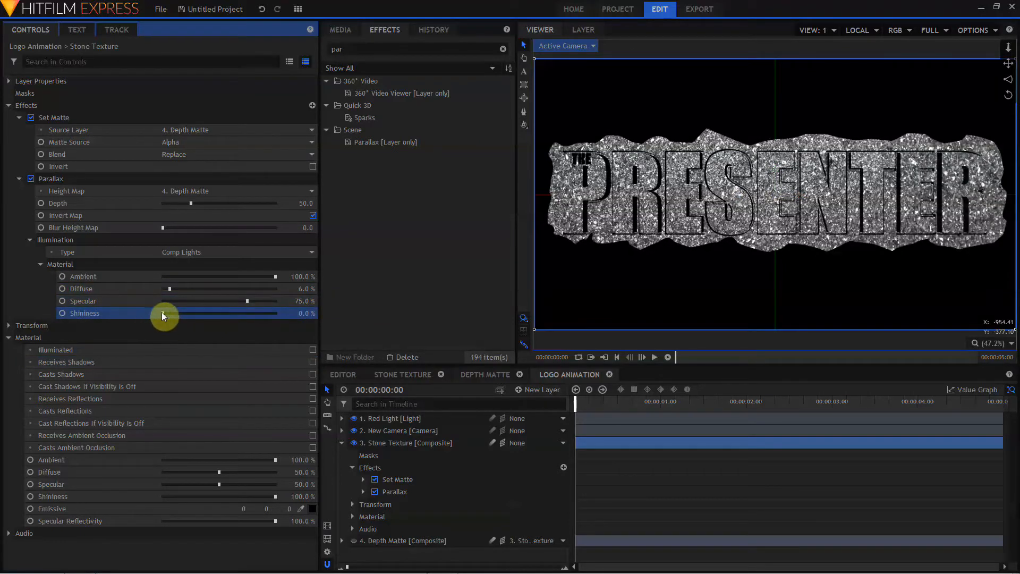
left_click_drag(168, 314, 180, 288)
left_click_drag(247, 301, 263, 300)
mouse_move(191, 203)
left_mouse_down()
mouse_move(151, 205)
mouse_move(256, 205)
mouse_move(205, 206)
left_mouse_up()
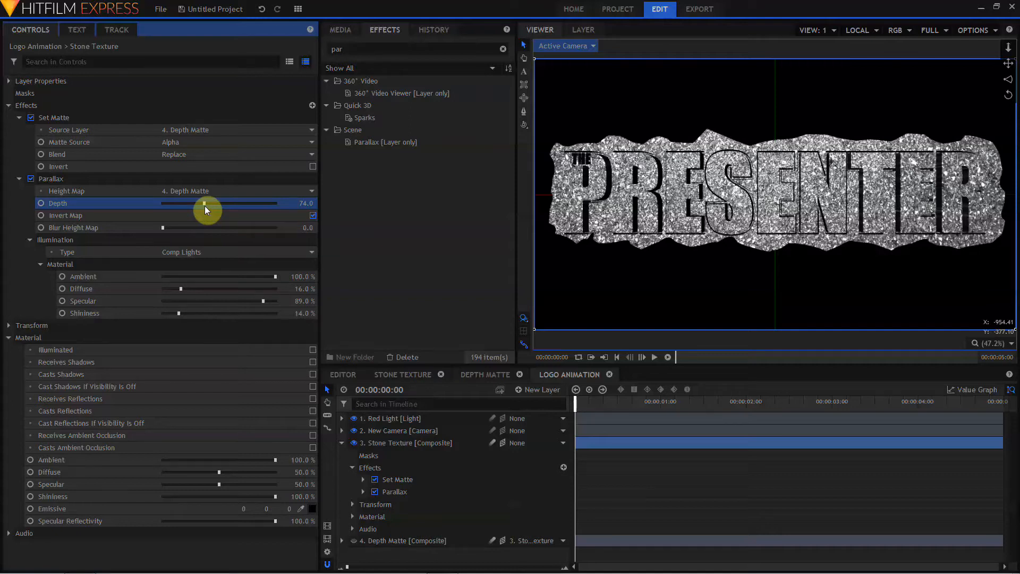
Try moving the Stone Texture layer around the frame with Depth Matte parented to it, and undo the move
left_click(391, 444)
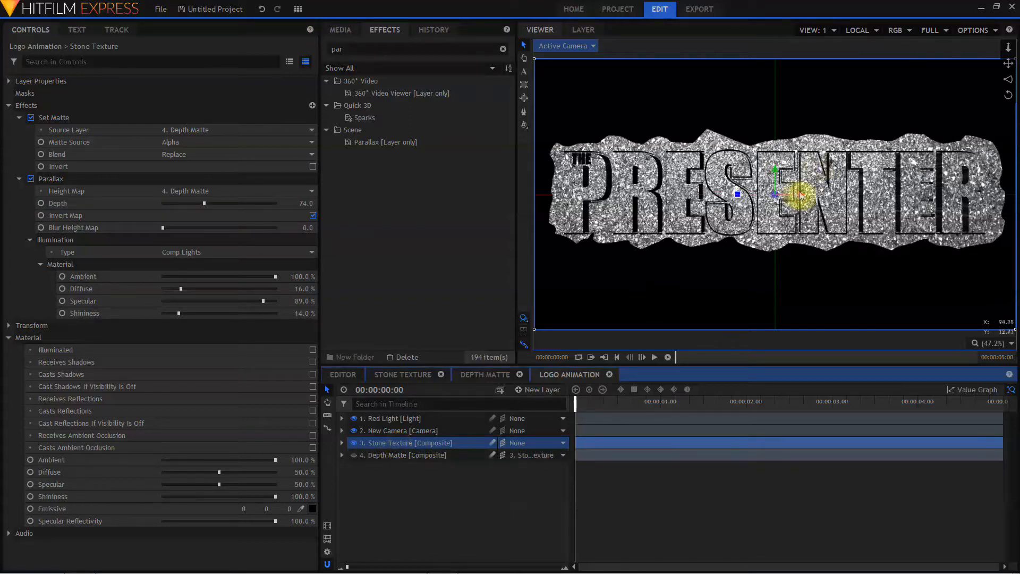
left_click_drag(800, 194, 778, 194)
left_click_drag(753, 169, 805, 262)
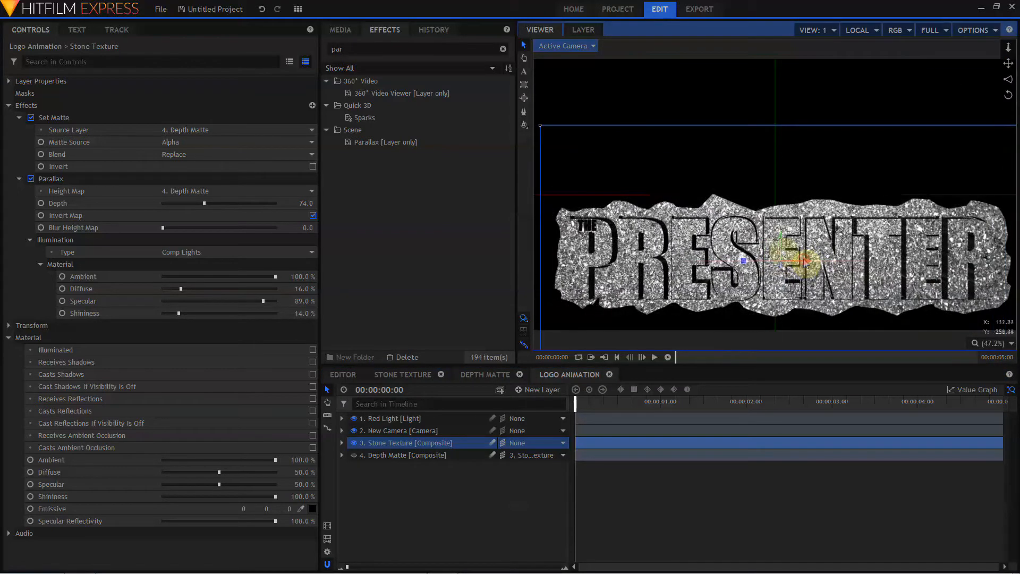
left_click(585, 415)
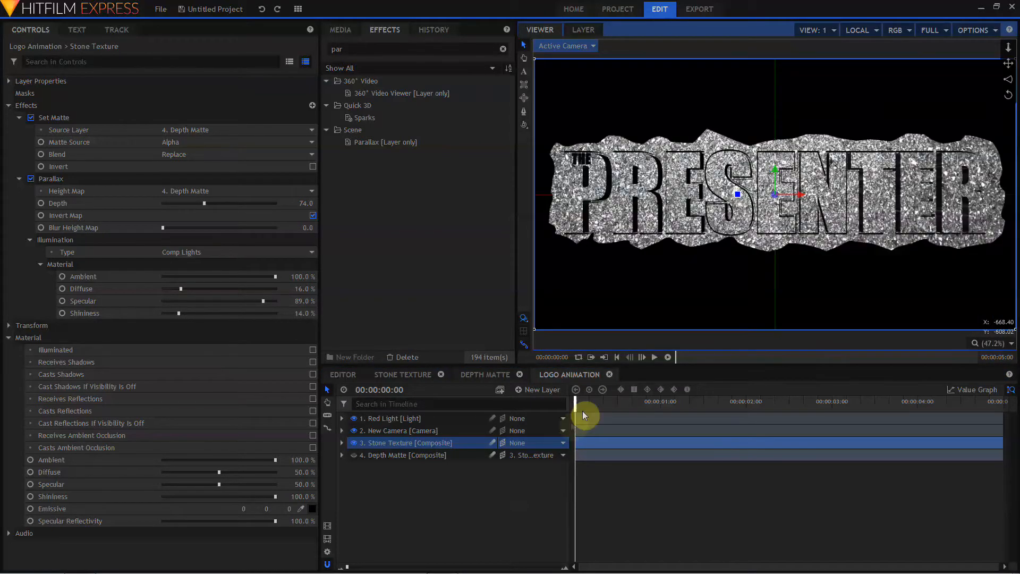
Try moving the Stone Texture layer with Depth Matte's parent set to None, and restore the position and parenting
left_click(548, 458)
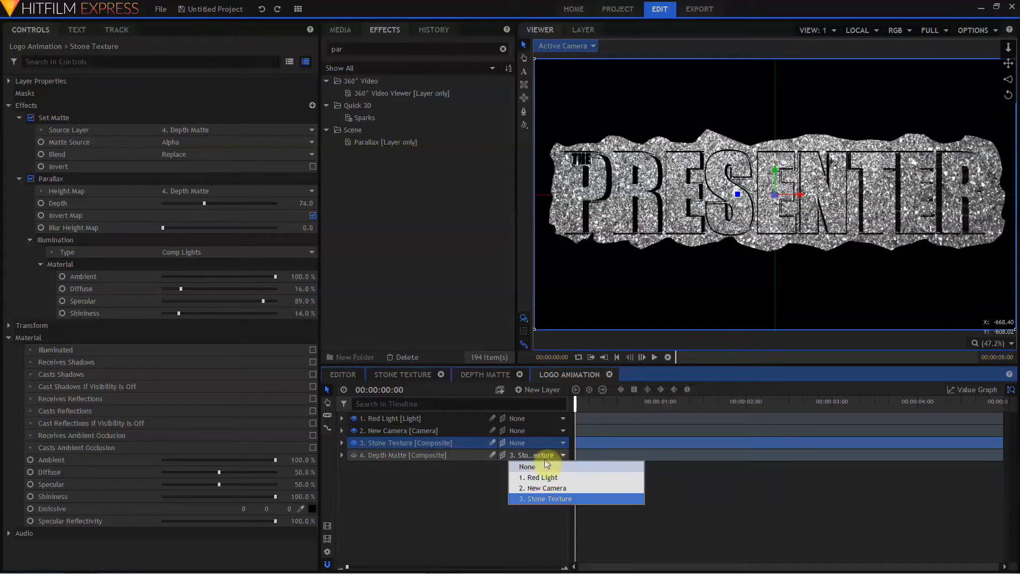
left_click(545, 466)
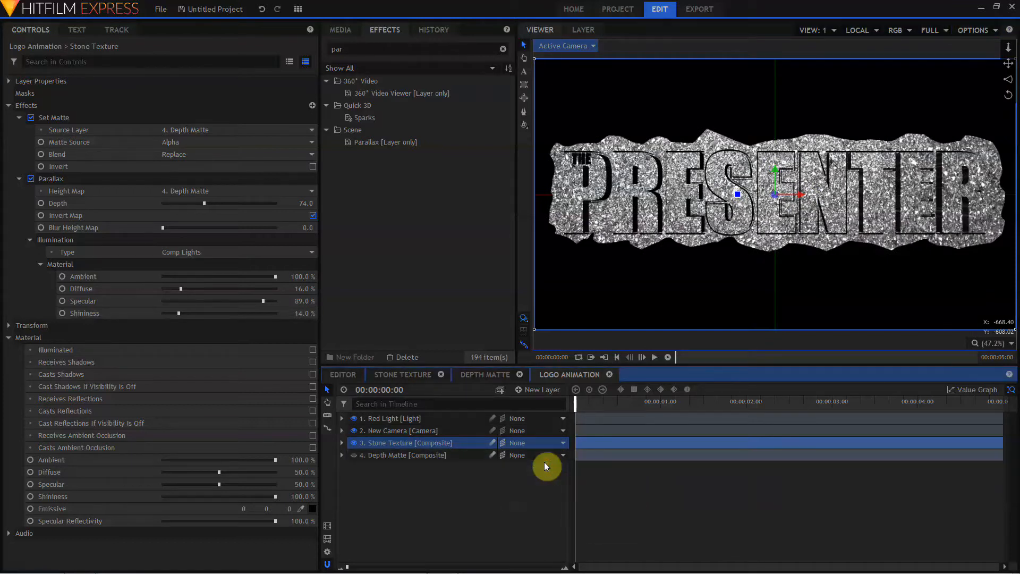
left_click(776, 175)
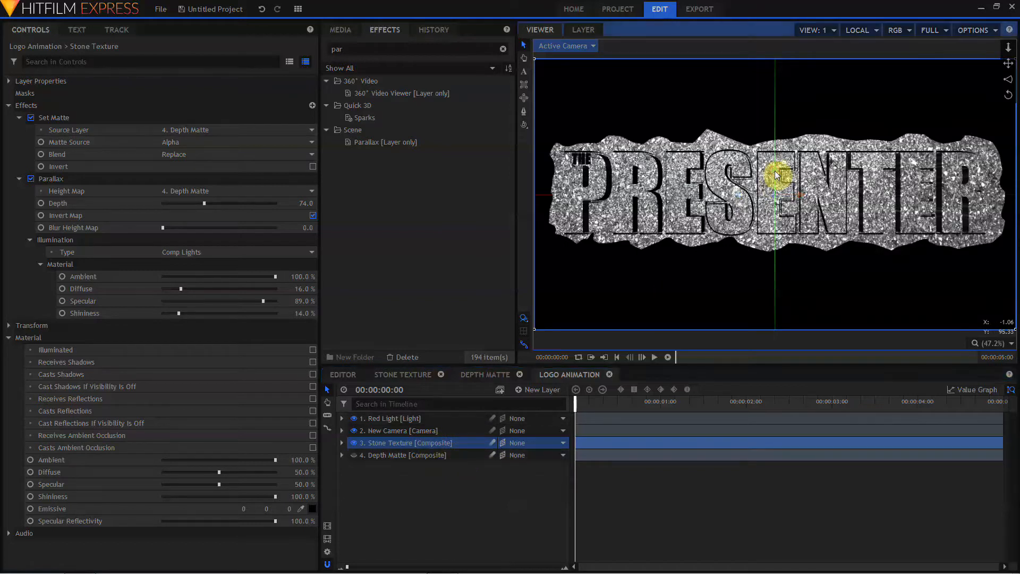
left_click_drag(777, 176, 724, 171)
Create a new composite shot named Tutorial with the 1080p Full HD @ 24 fps template and a five-second duration
left_click(343, 31)
left_click(412, 49)
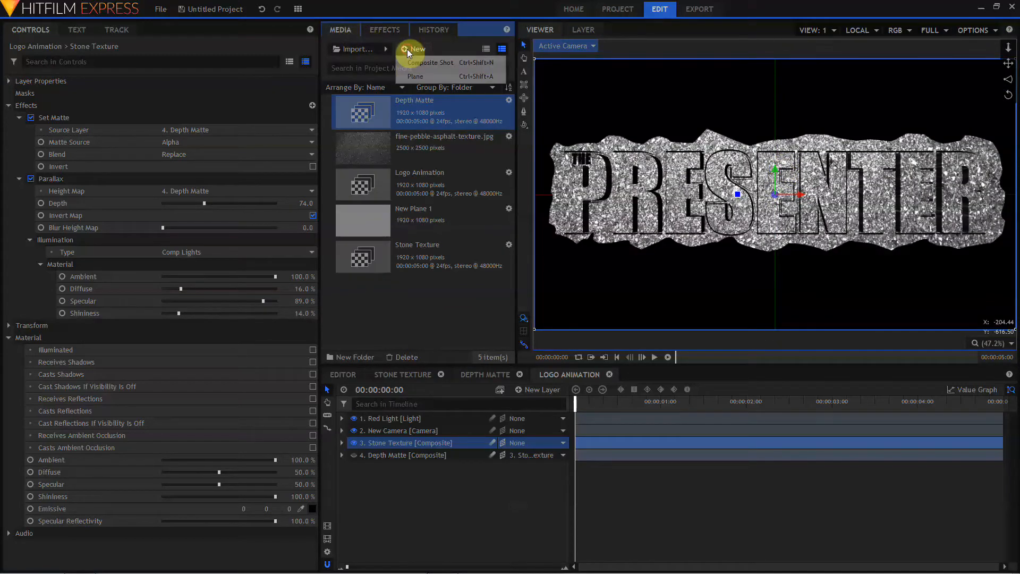
left_click(416, 63)
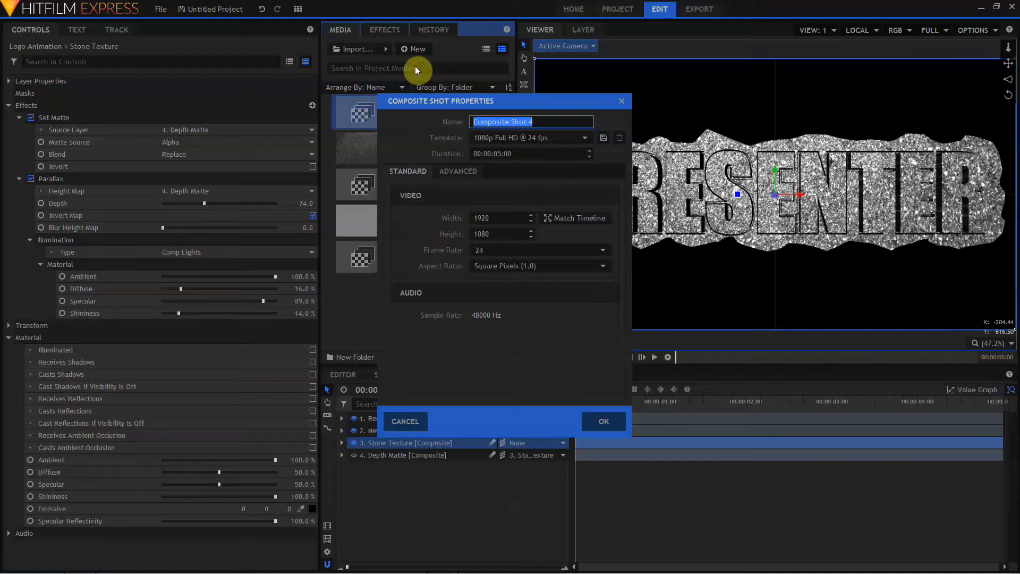
type("Tutorial")
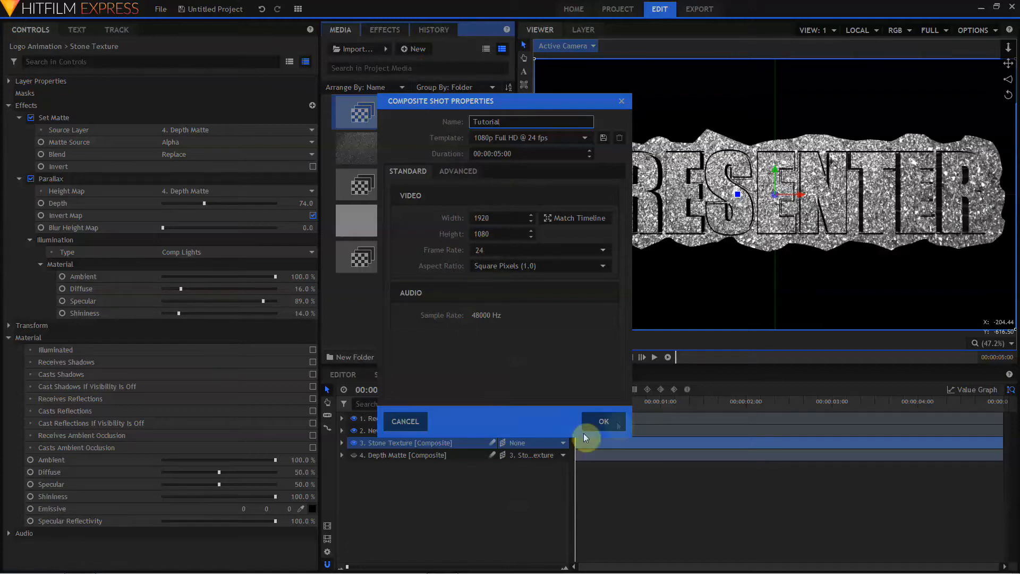
left_click(615, 423)
Place New Plane 1 in the Tutorial timeline and apply the Tint effect to it
left_click(469, 225)
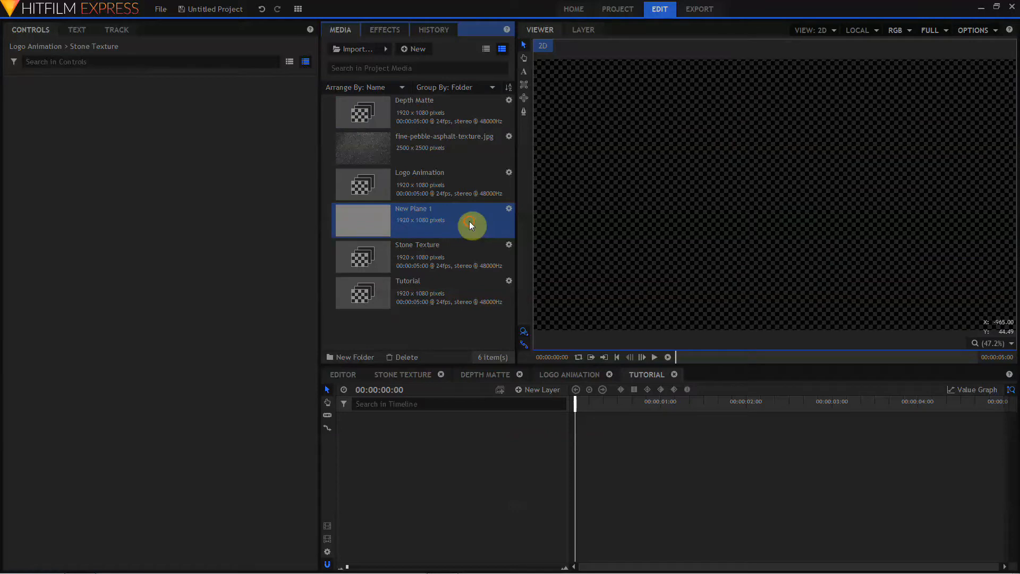
left_click_drag(470, 225, 482, 433)
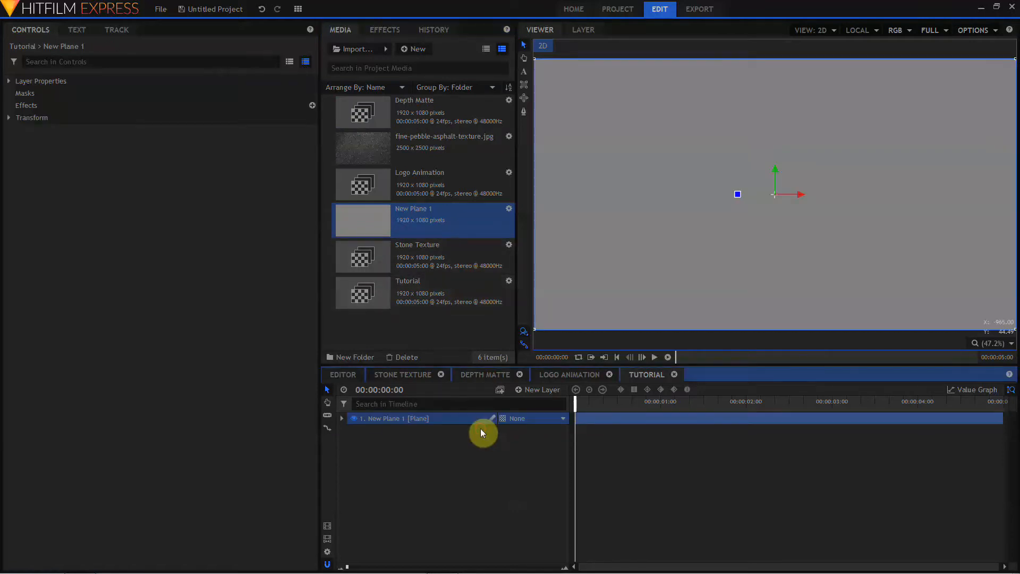
left_click(382, 31)
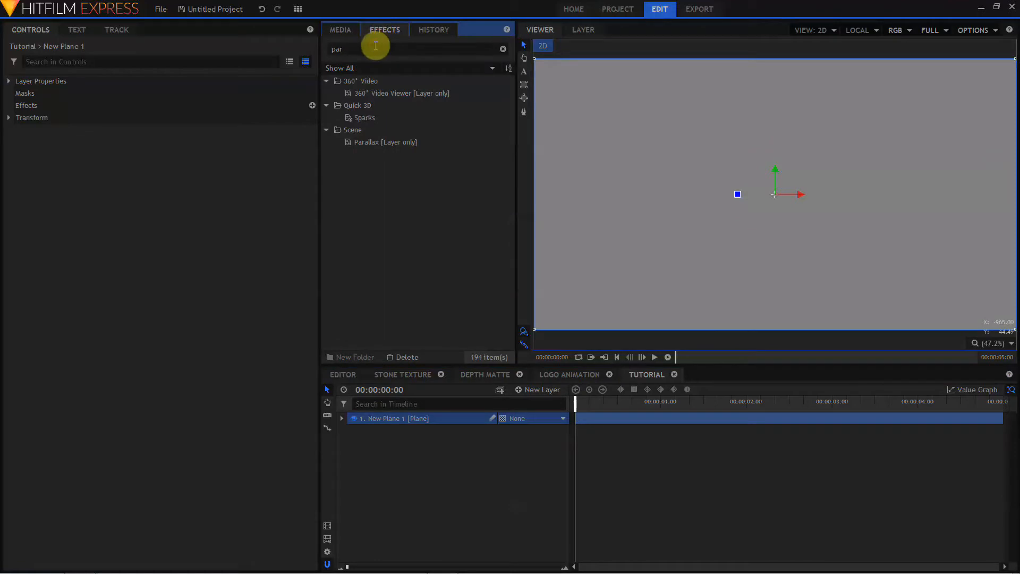
left_click(376, 46)
key("BackSpace")
key("BackSpace")
key("BackSpace")
type("tin")
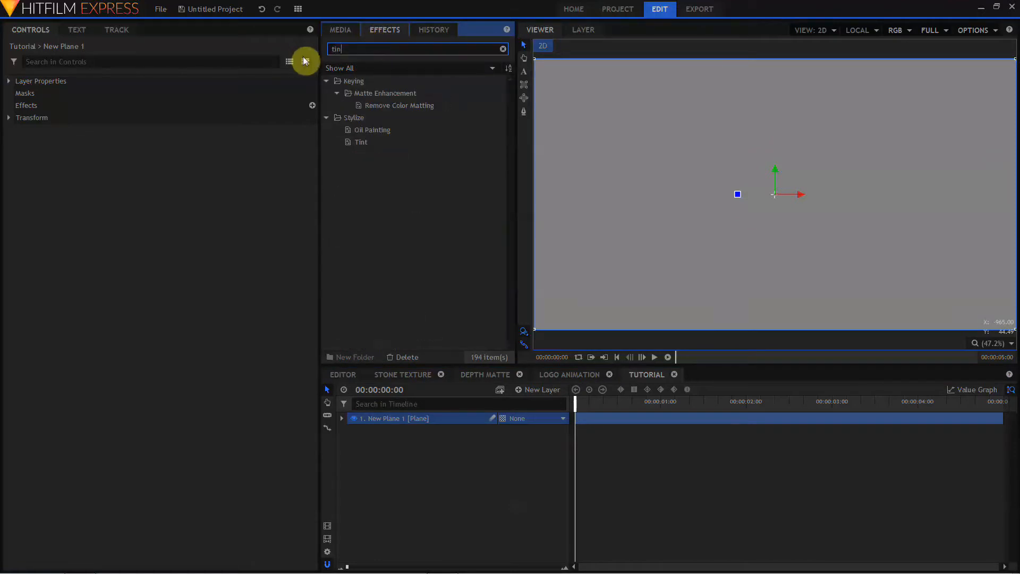
left_click_drag(360, 141, 387, 420)
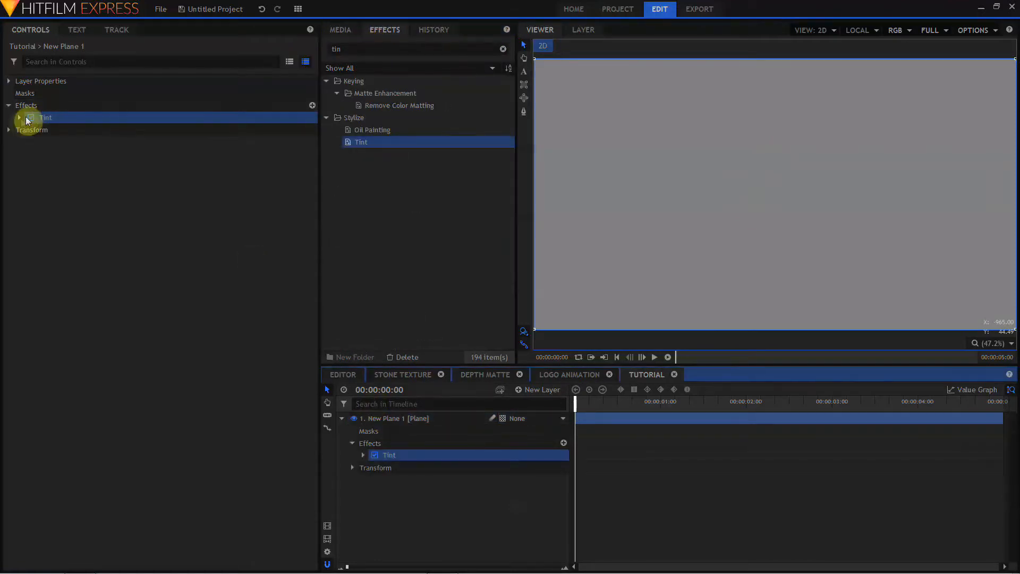
Set the Tint effect's Map Black To and Map White To colors to red (170, 0, 0) and Amount to Tint to 100%
left_click(19, 117)
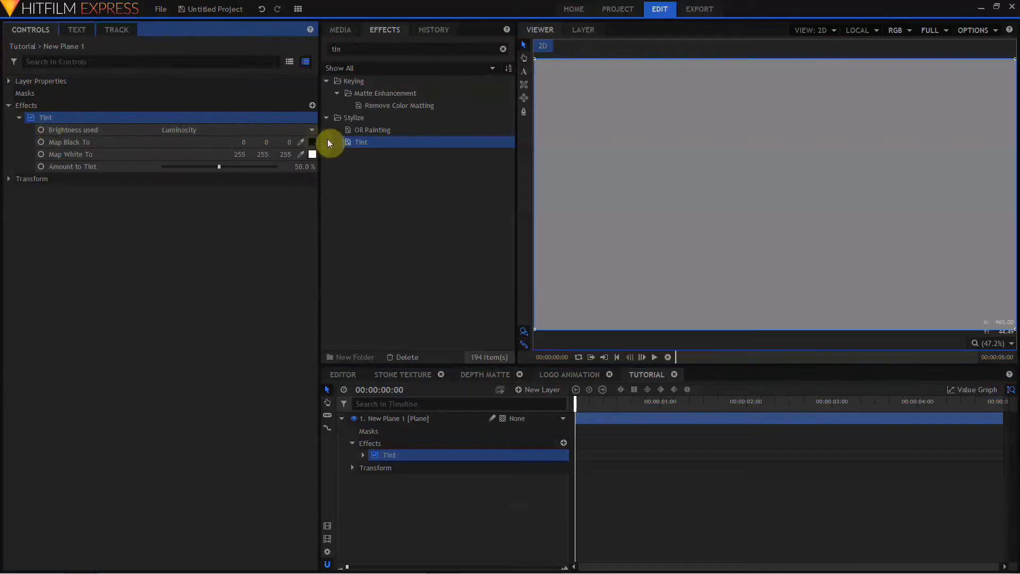
left_click(312, 142)
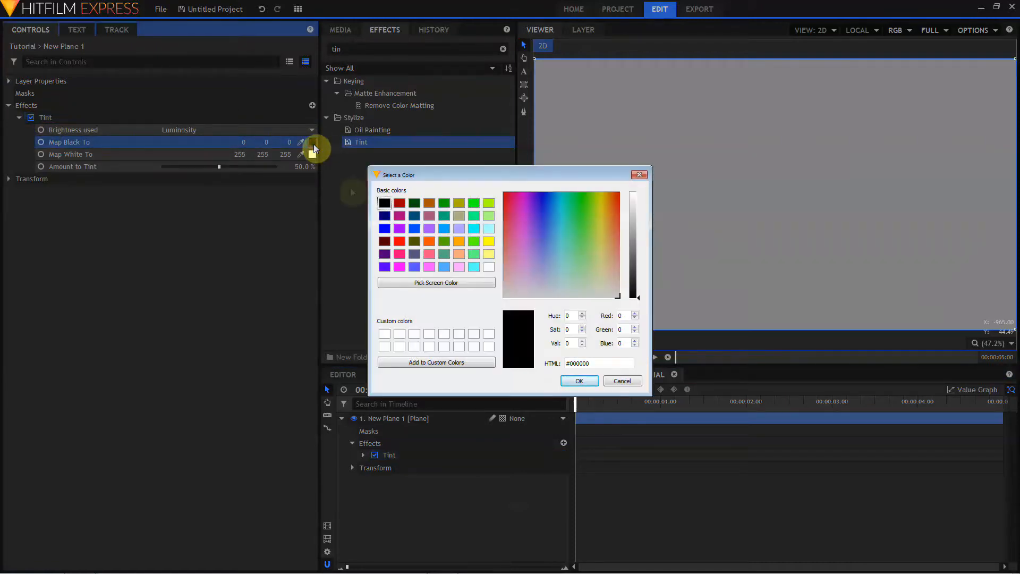
left_click(399, 203)
left_click(579, 380)
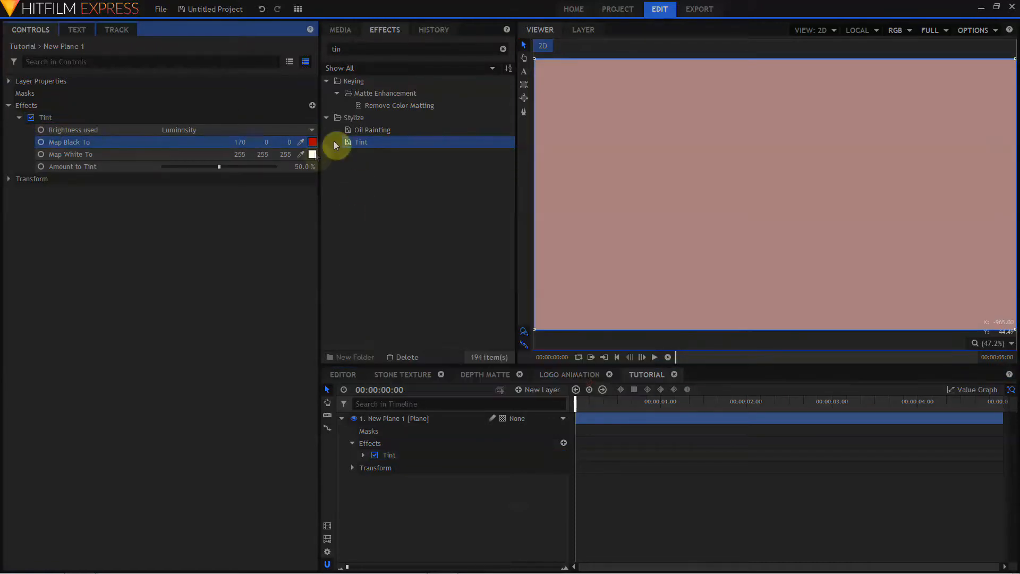
left_click(313, 154)
left_click(399, 202)
left_click(581, 379)
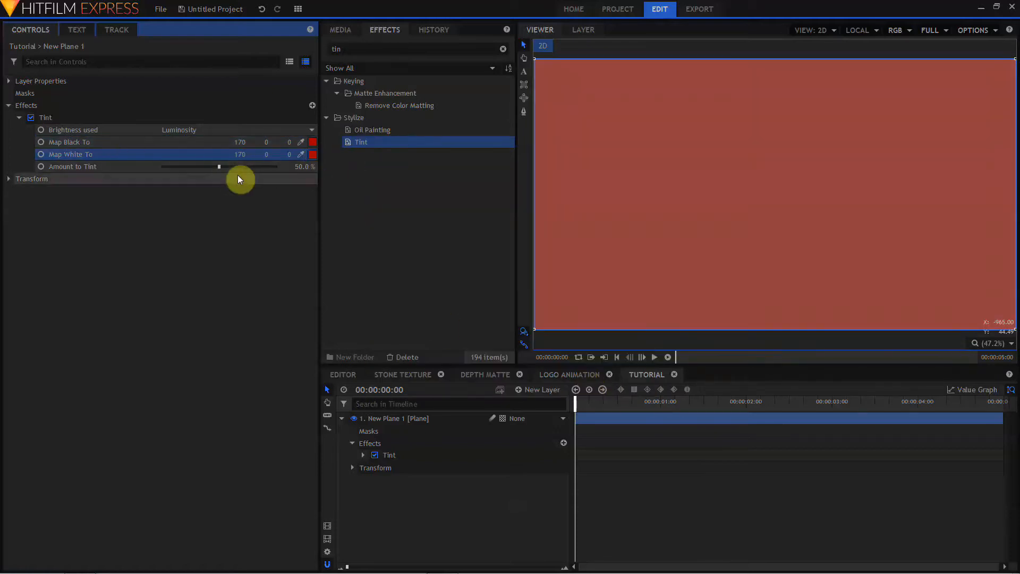
left_click_drag(220, 166, 318, 168)
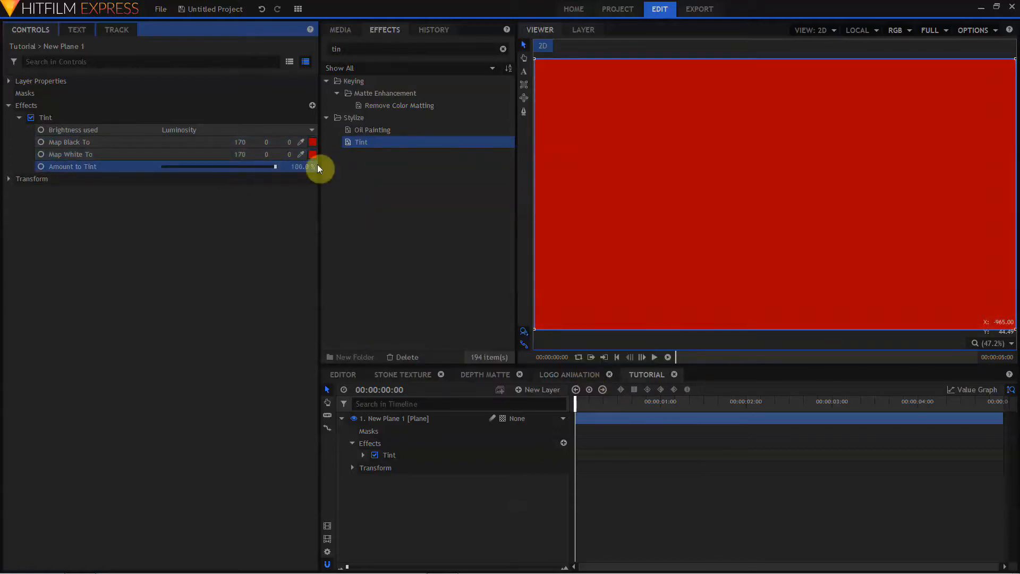
Add a text layer 1900 wide and 1060 high above the red plane
left_click(531, 389)
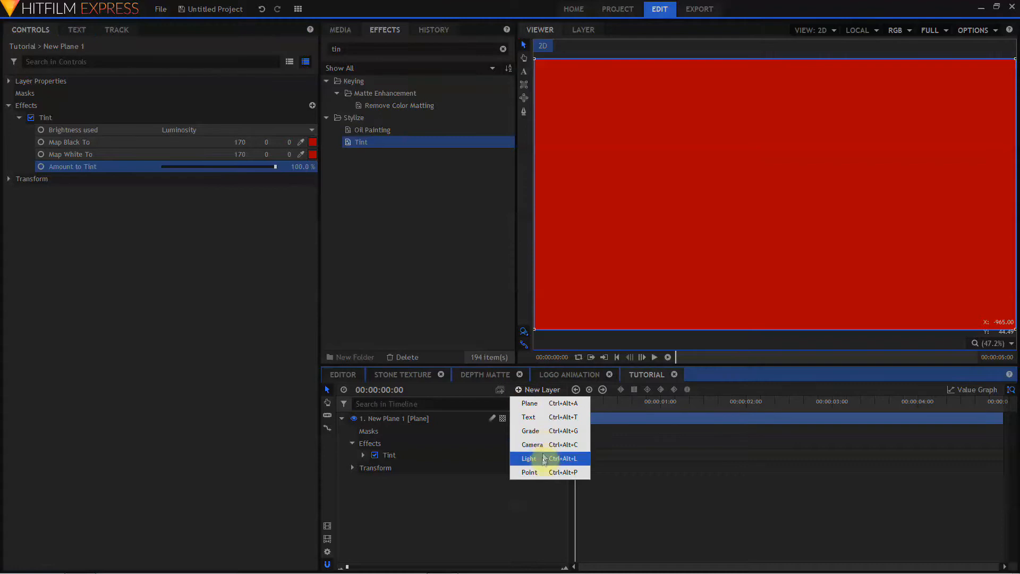
left_click(542, 418)
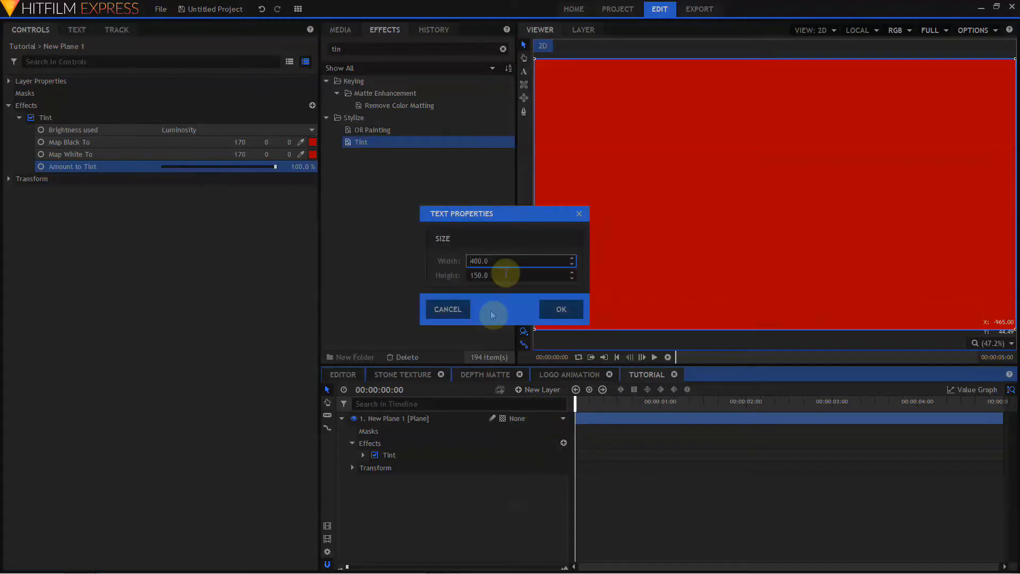
left_click_drag(503, 262, 406, 263)
type("1900")
key("Tab")
type("1060")
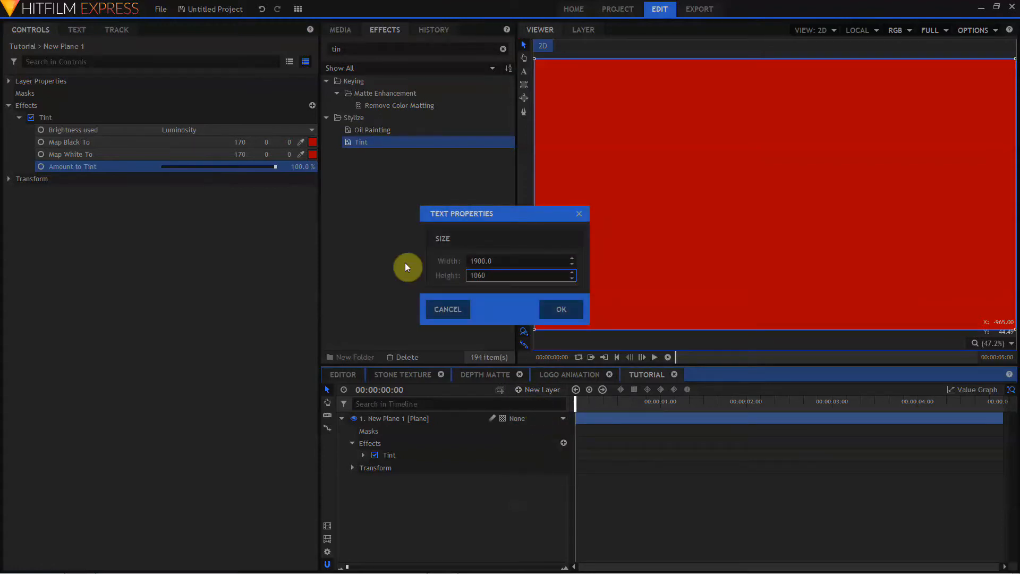
key("Return")
Enter the text TUTORIAL in the new text layer
left_click(80, 30)
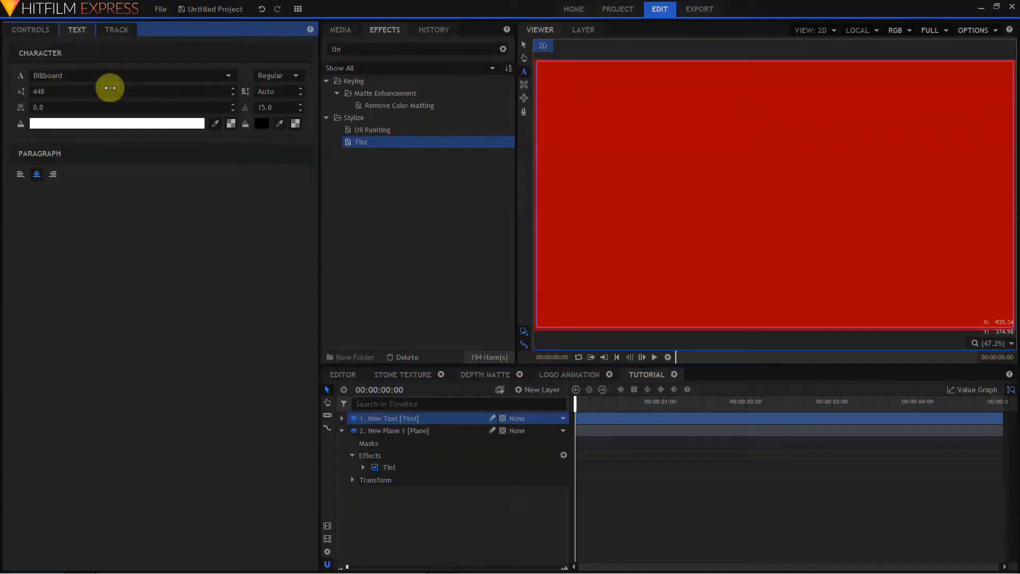
left_click(548, 107)
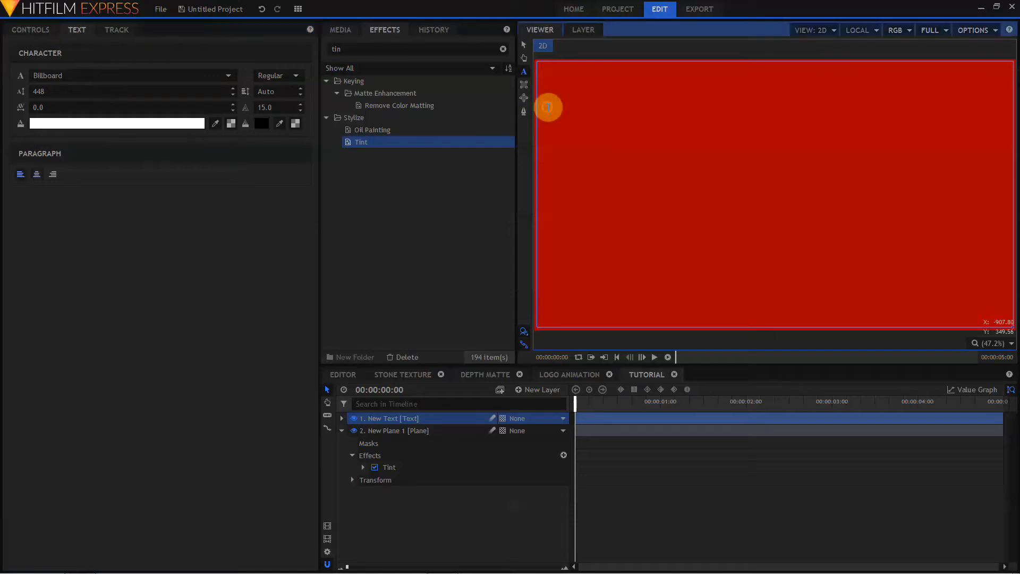
type("TUTORIAL")
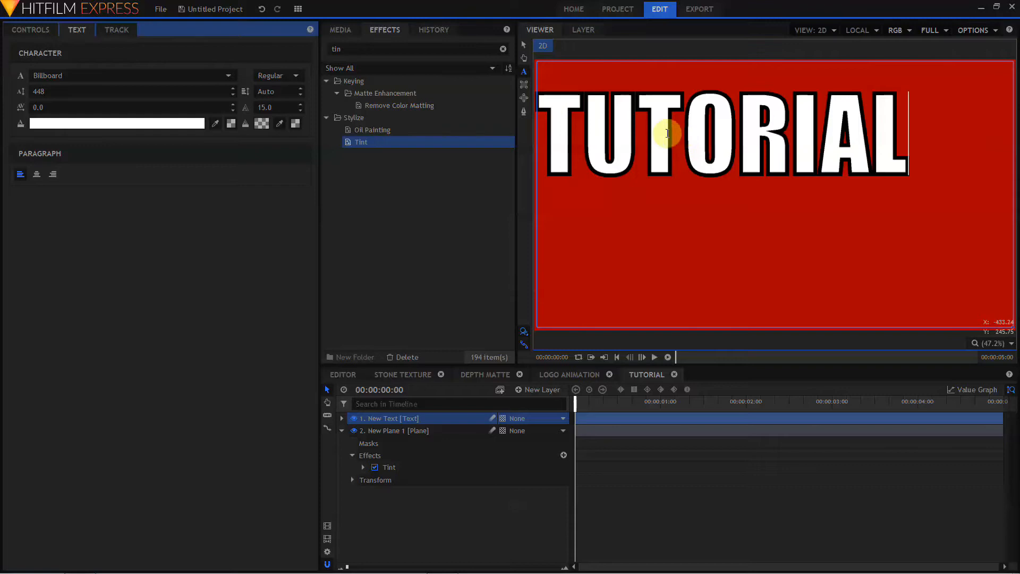
Make the stroke of the whole TUTORIAL text transparent and center-align the text
left_click_drag(925, 124, 740, 129)
left_click_drag(885, 124, 542, 140)
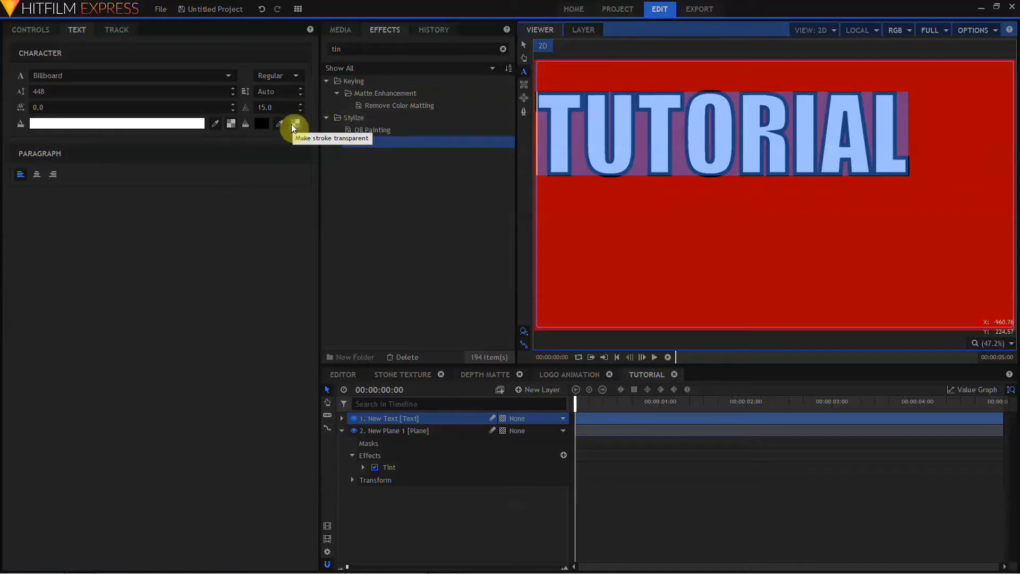
left_click(292, 127)
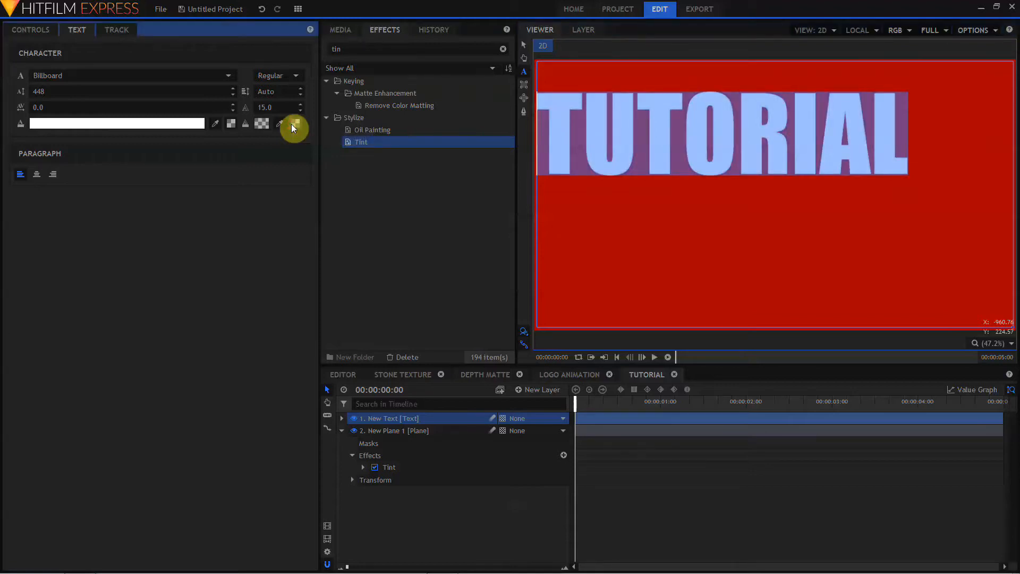
left_click(35, 174)
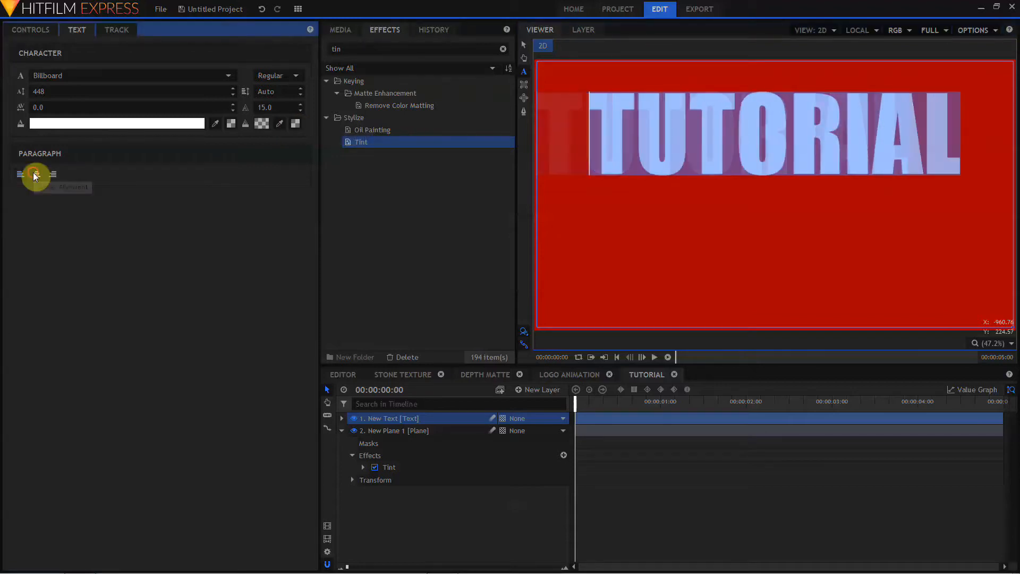
Stretch the TUTORIAL text to 177% vertical scale, keeping 100% horizontally, and lower it to position 0, -421.5
left_click(523, 44)
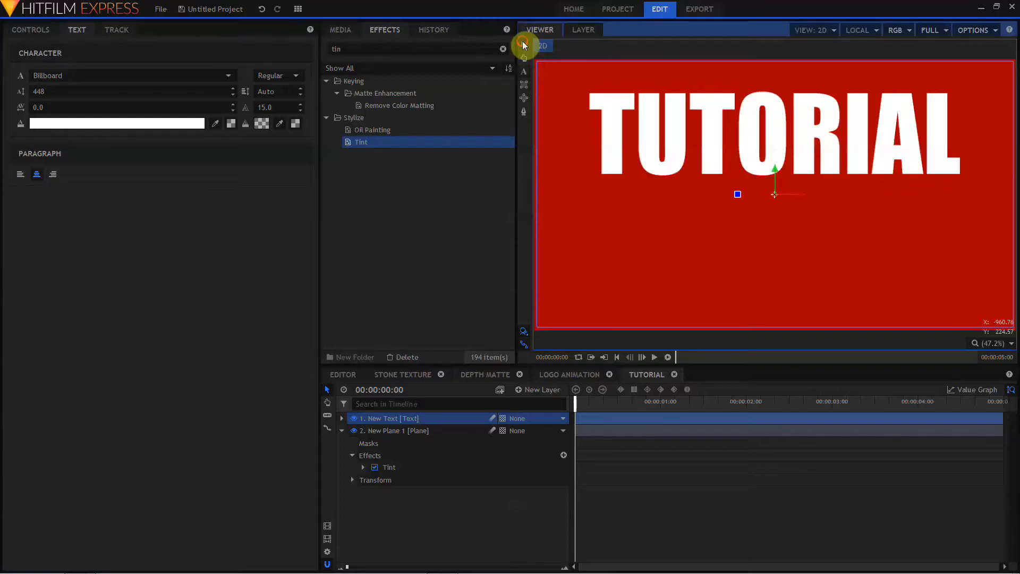
left_click_drag(775, 170, 771, 230)
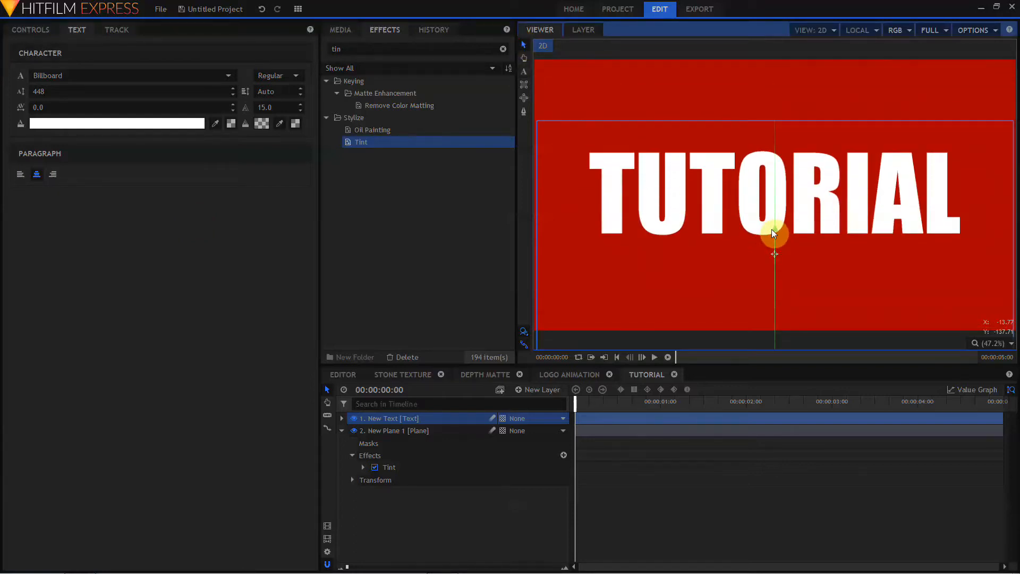
left_click(30, 30)
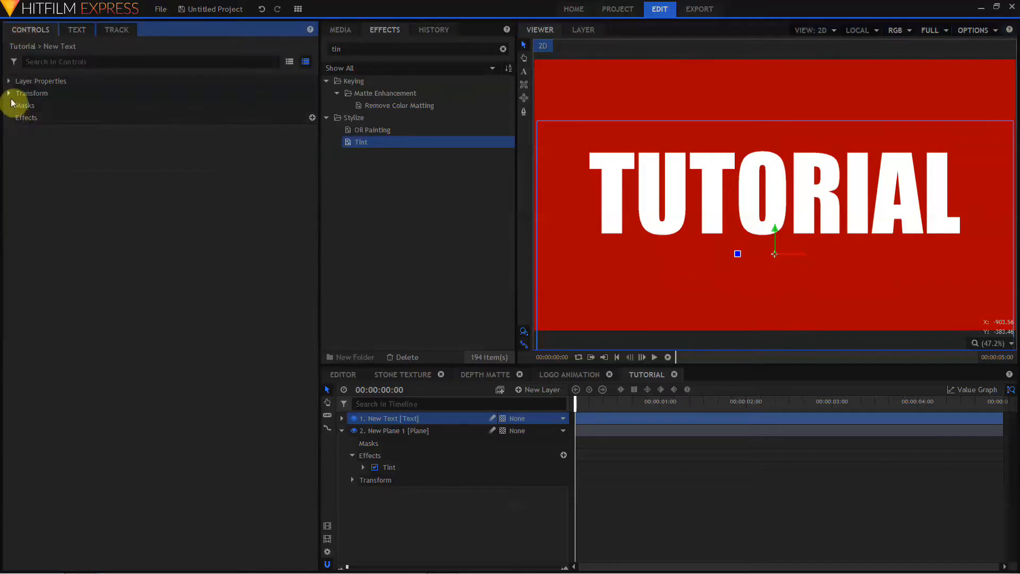
left_click(9, 93)
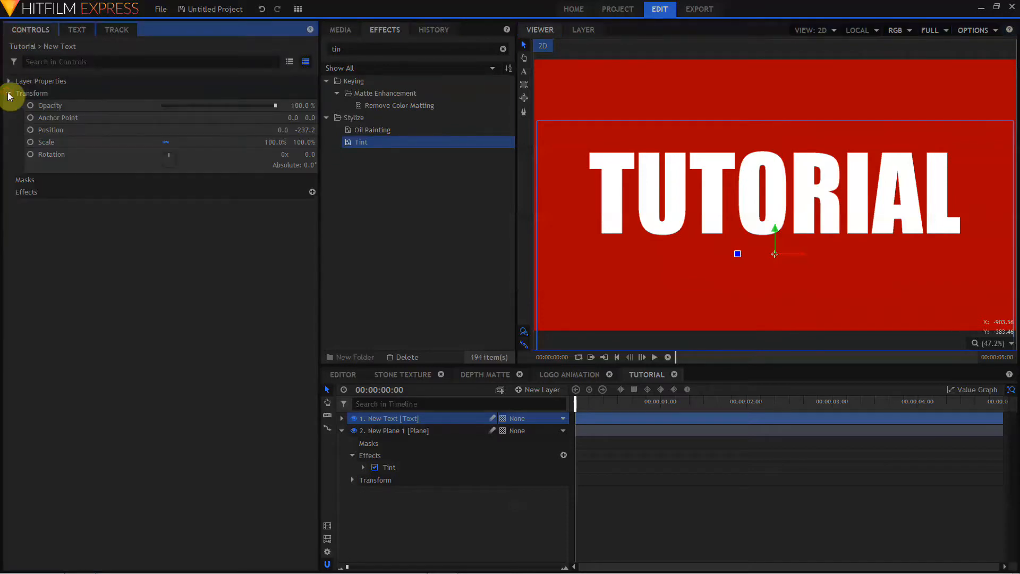
left_click(165, 144)
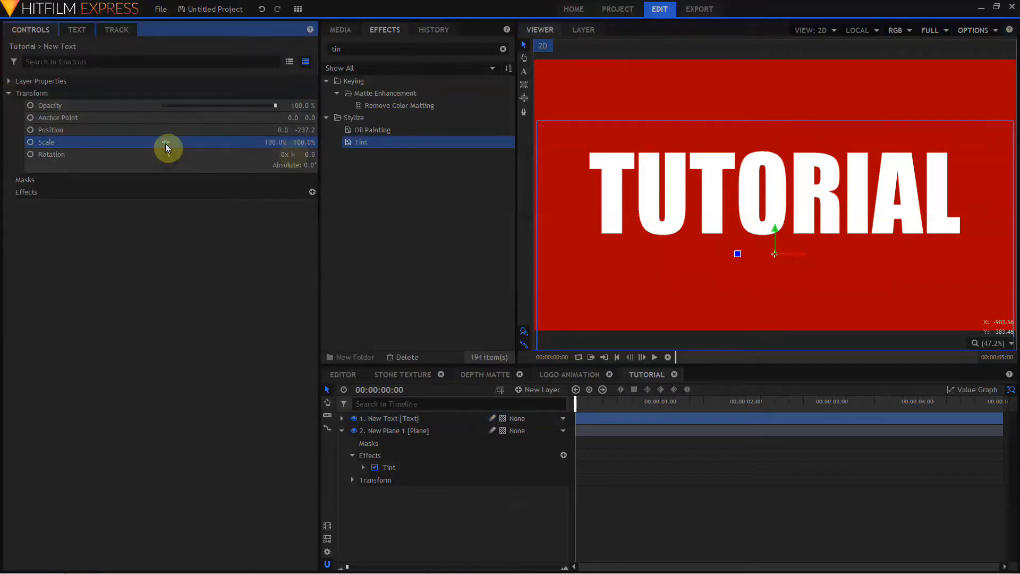
left_click_drag(305, 141, 340, 142)
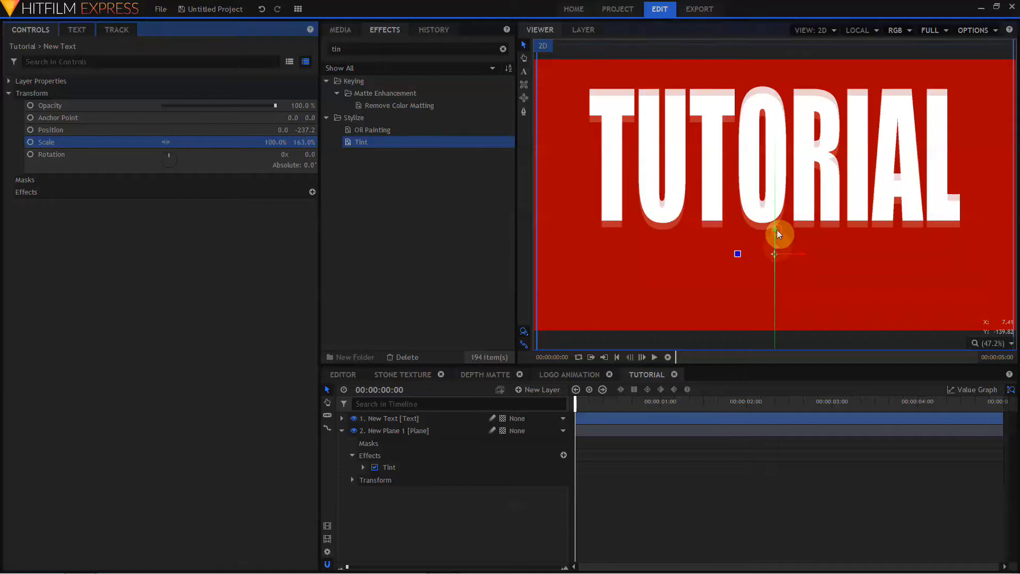
left_click_drag(777, 229, 774, 275)
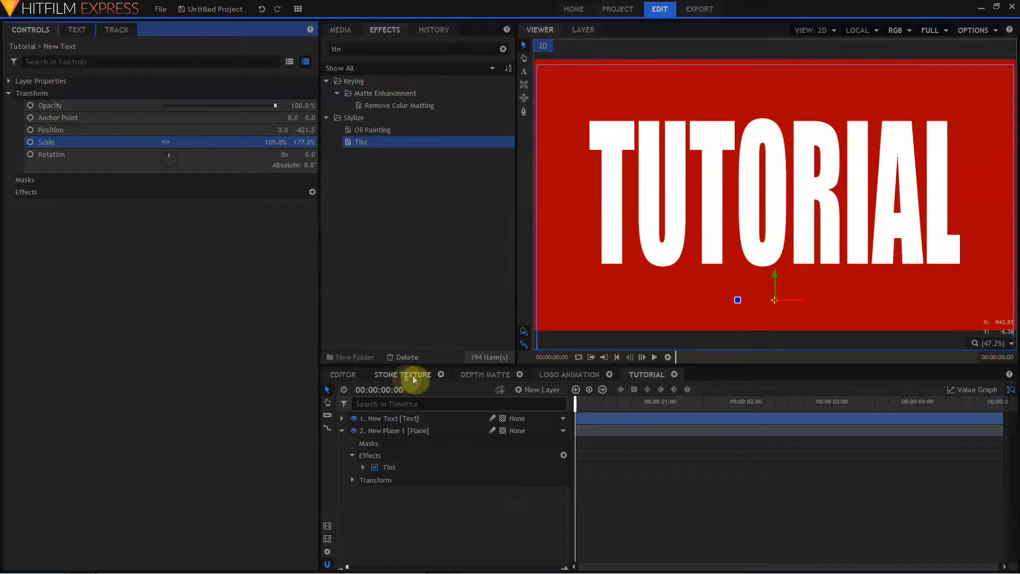
Add the Tutorial composite shot as the uppermost layer of the Logo Animation timeline
left_click(553, 374)
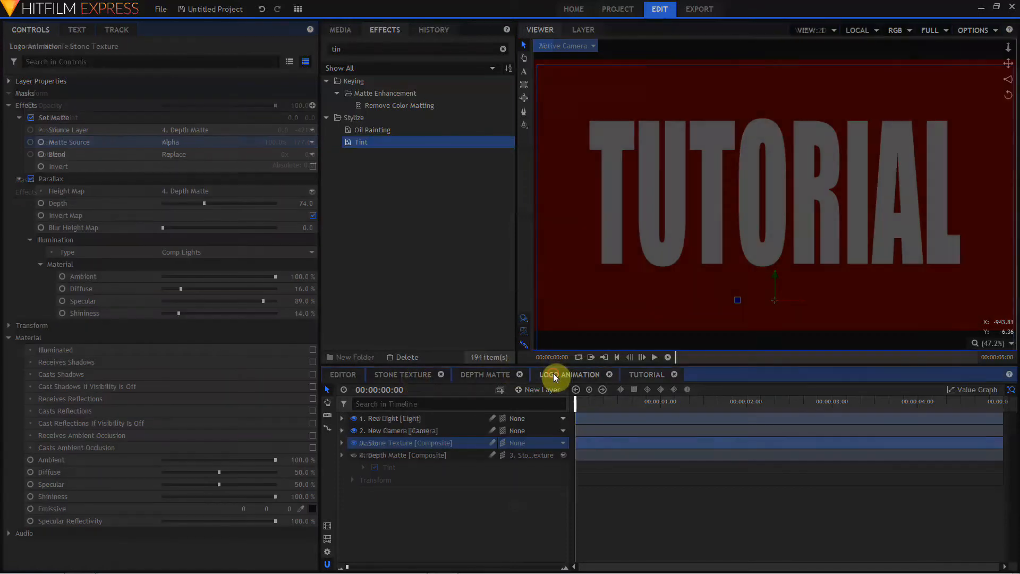
left_click(340, 30)
left_click_drag(429, 281, 398, 418)
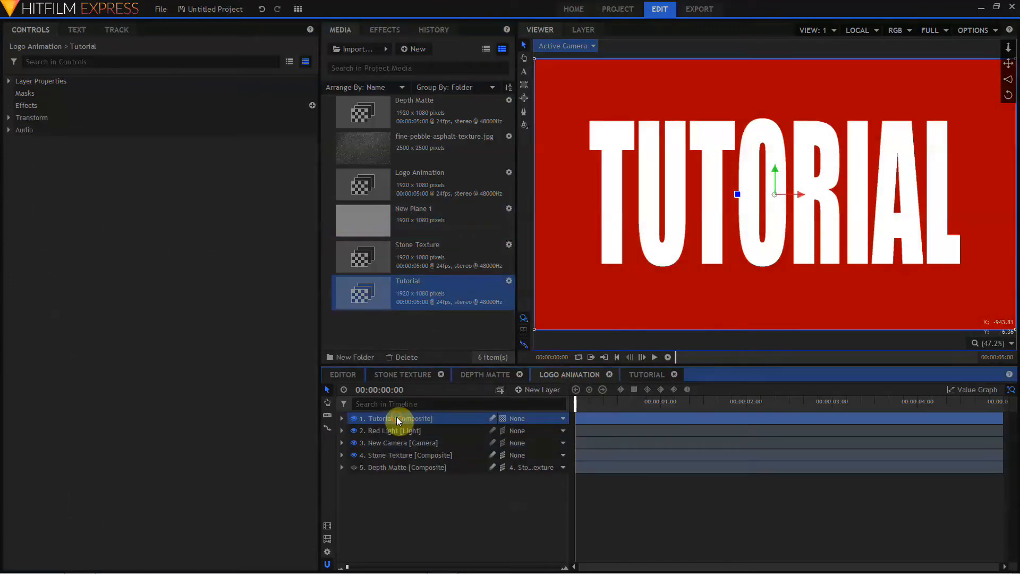
Convert the Tutorial layer to 3D and parent it to the Stone Texture layer
left_click(503, 419)
left_click(514, 445)
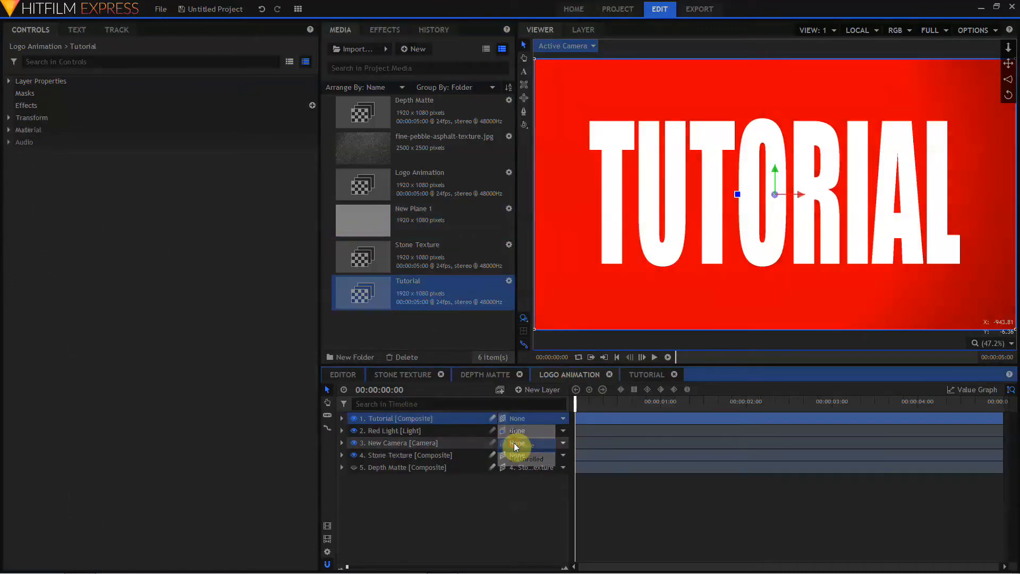
left_click(520, 418)
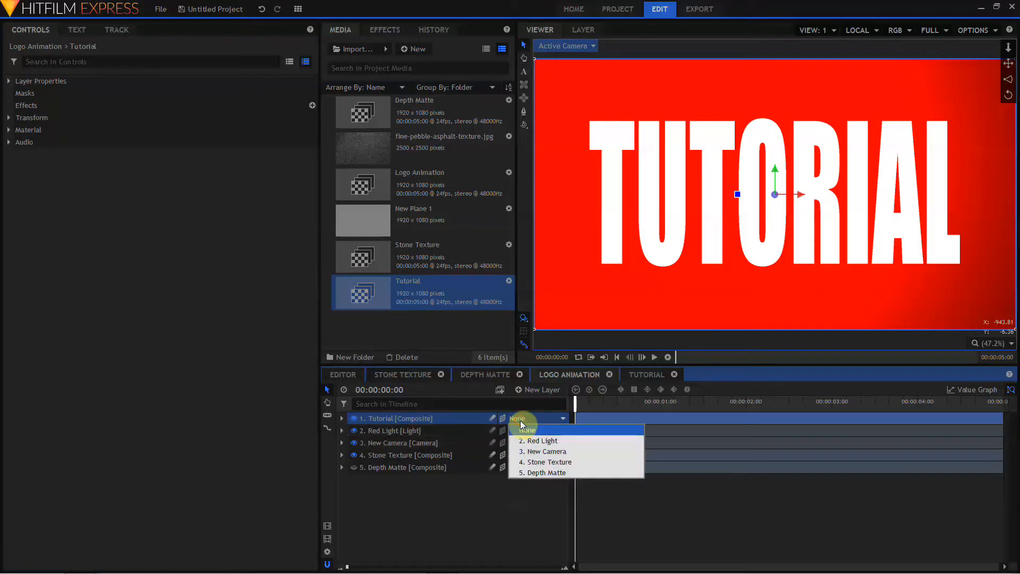
left_click(523, 463)
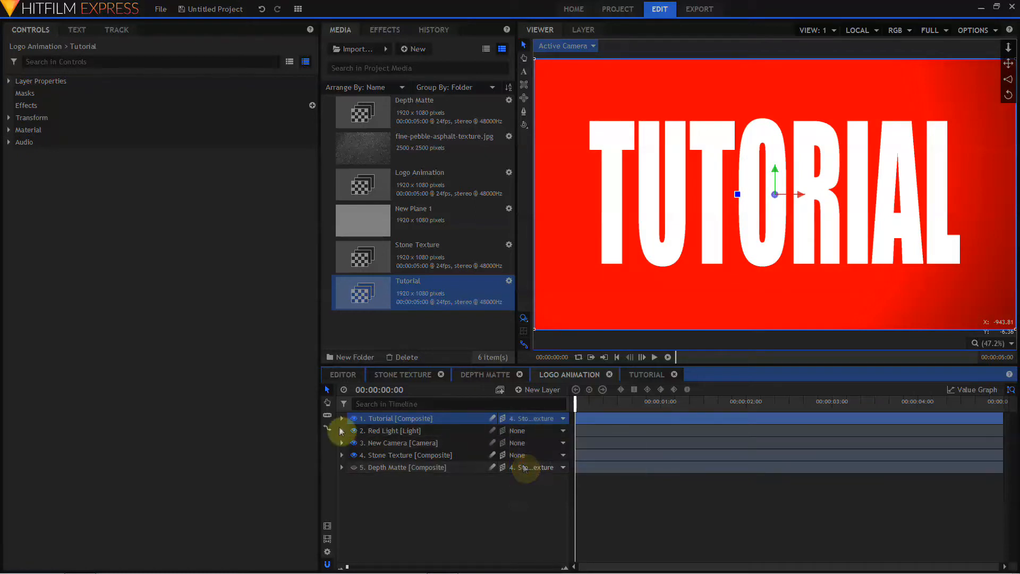
Scale the Tutorial layer uniformly to 14% and raise it above the PRESENTER title to position 0, 360.1, 0
left_click(341, 418)
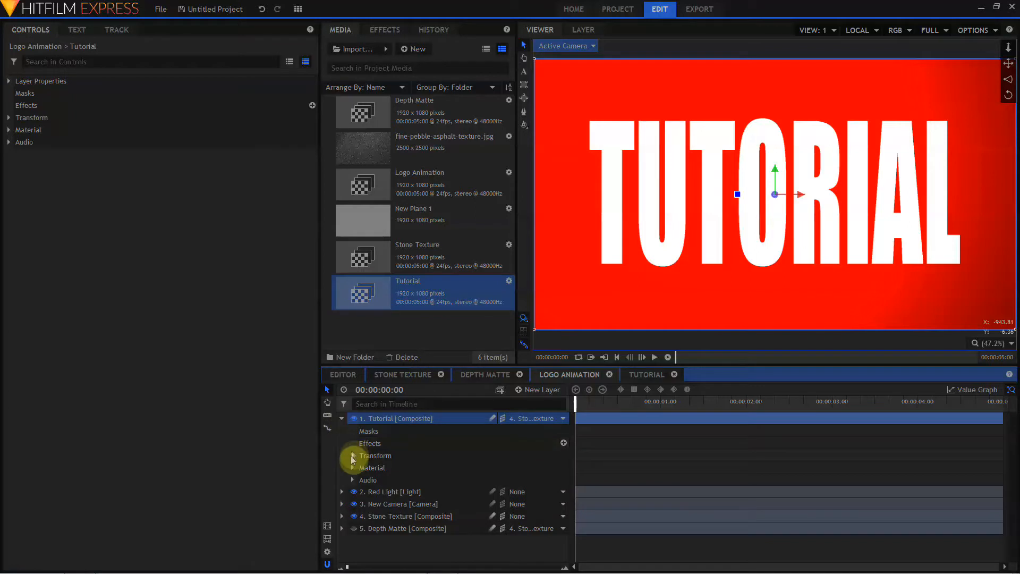
left_click(352, 456)
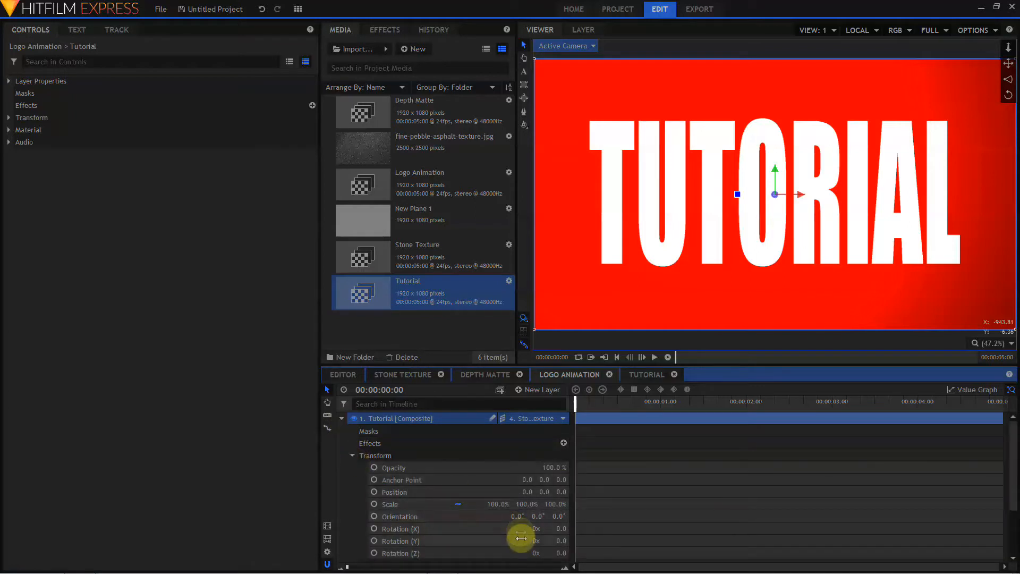
left_click_drag(502, 502, 457, 502)
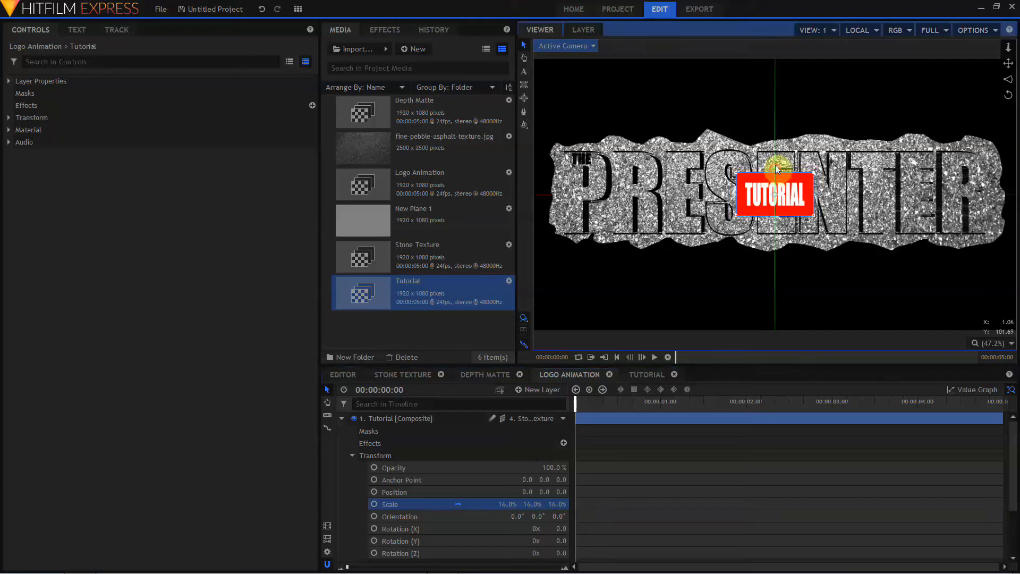
left_click_drag(775, 164, 773, 75)
left_click_drag(506, 503, 505, 502)
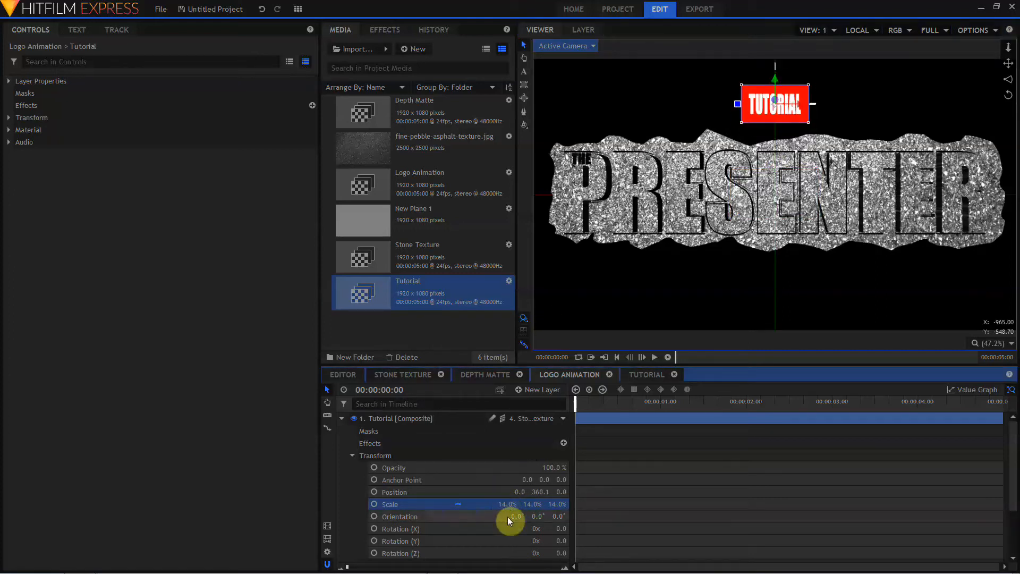
Unlink the Tutorial layer's scale axes, set its vertical scale to 10%, and move it to position 0, 329.1, 97.8
left_click(457, 505)
left_click(532, 503)
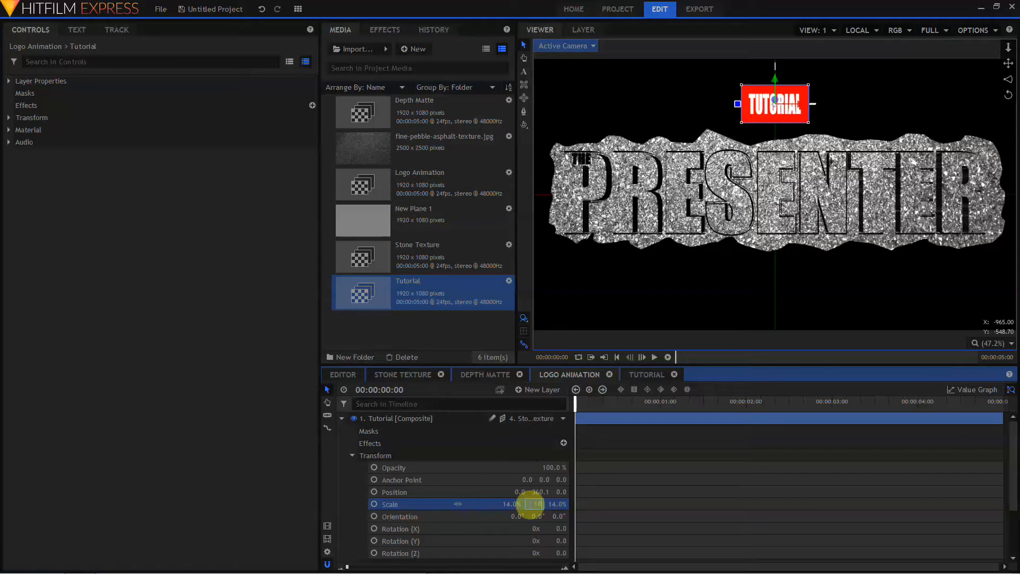
type("10")
key("Return")
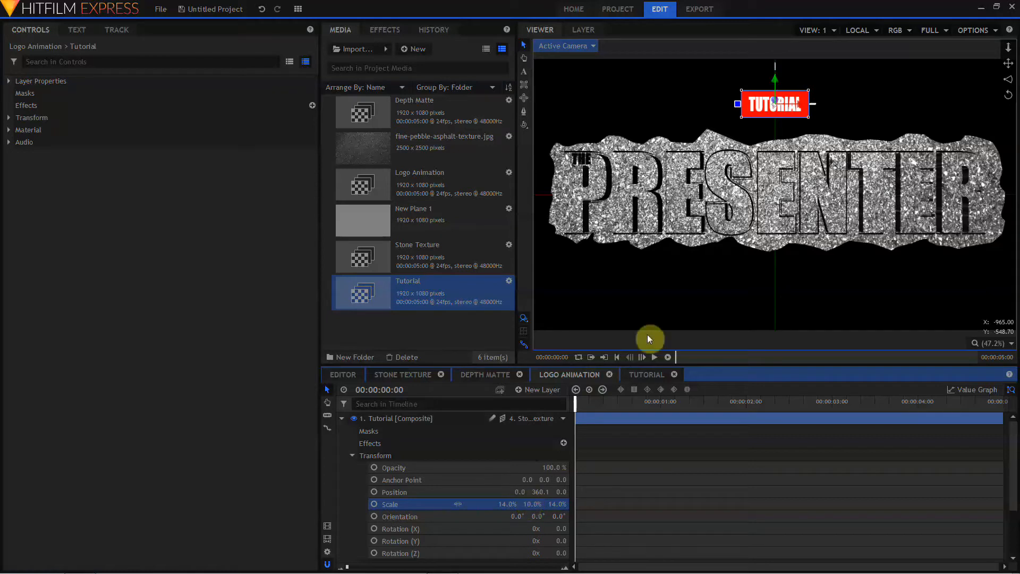
mouse_move(776, 100)
left_mouse_down()
mouse_move(782, 68)
mouse_move(763, 114)
mouse_move(776, 141)
mouse_move(747, 189)
mouse_move(766, 145)
mouse_move(786, 132)
mouse_move(779, 80)
left_mouse_up()
left_click(776, 141)
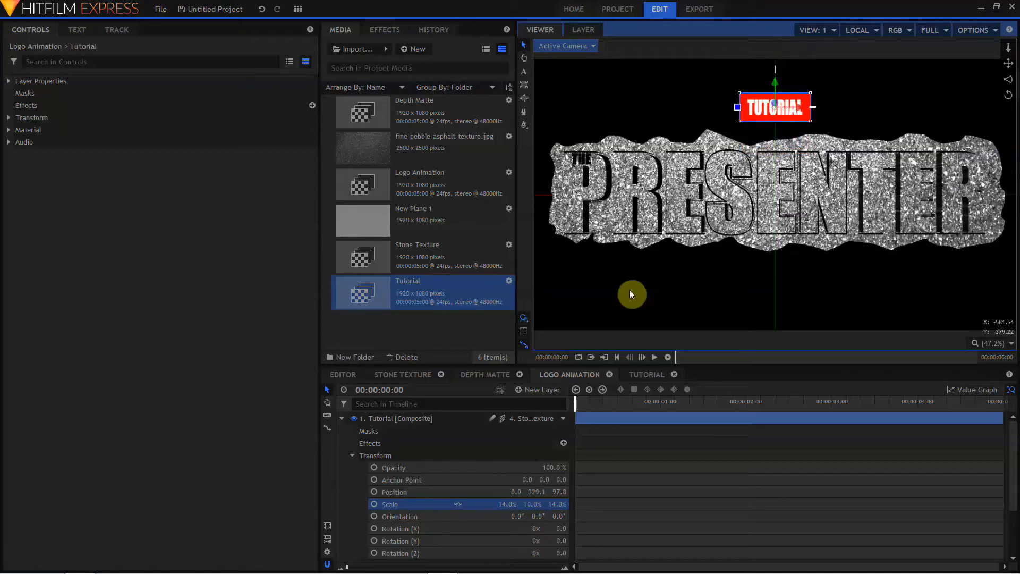
Enable position keyframing on the Stone Texture layer at 00:00:03:01, with position 0, 0, 0
left_click(834, 406)
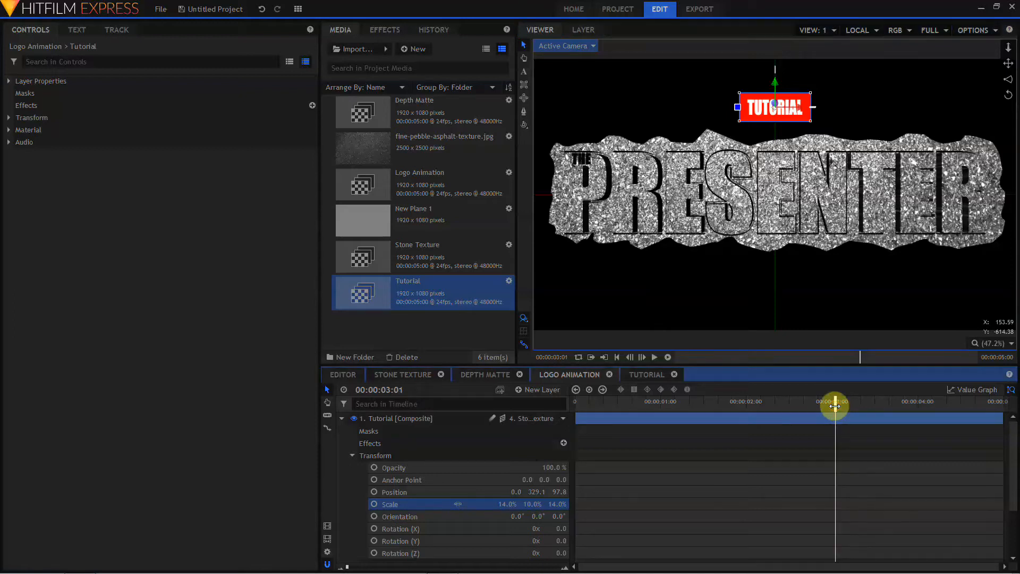
left_click(342, 418)
left_click(389, 456)
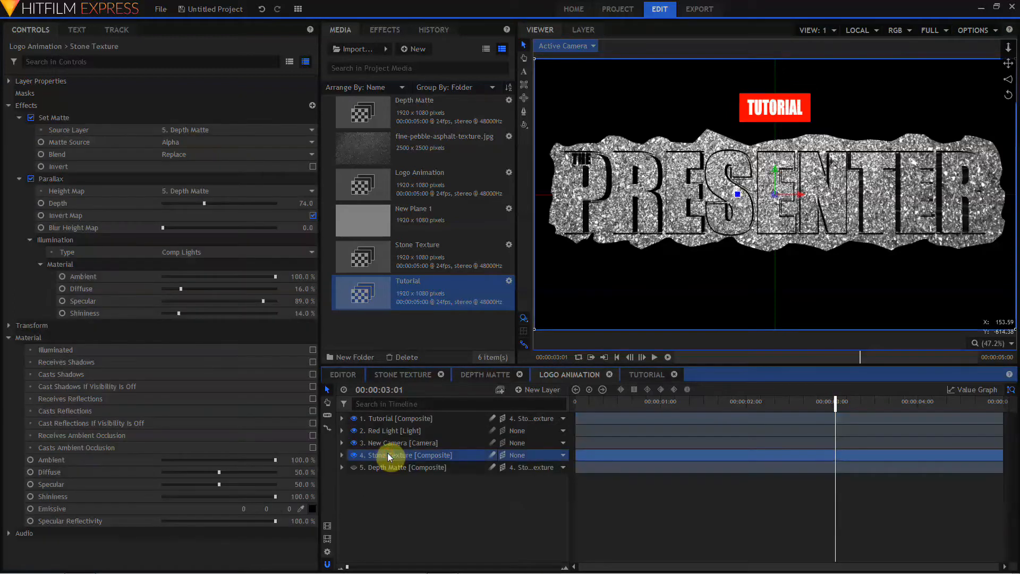
left_click(8, 105)
left_click(9, 118)
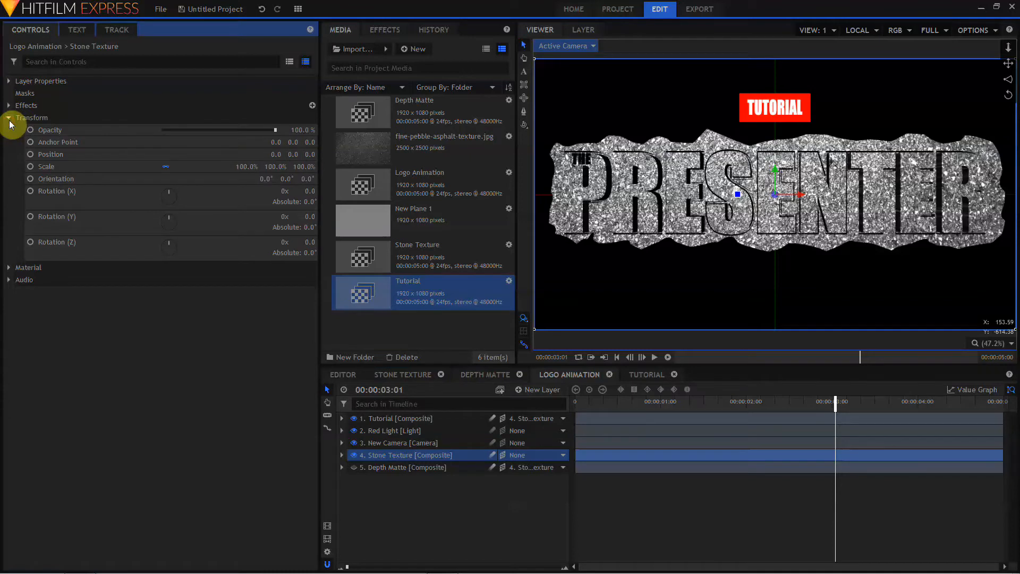
left_click(30, 154)
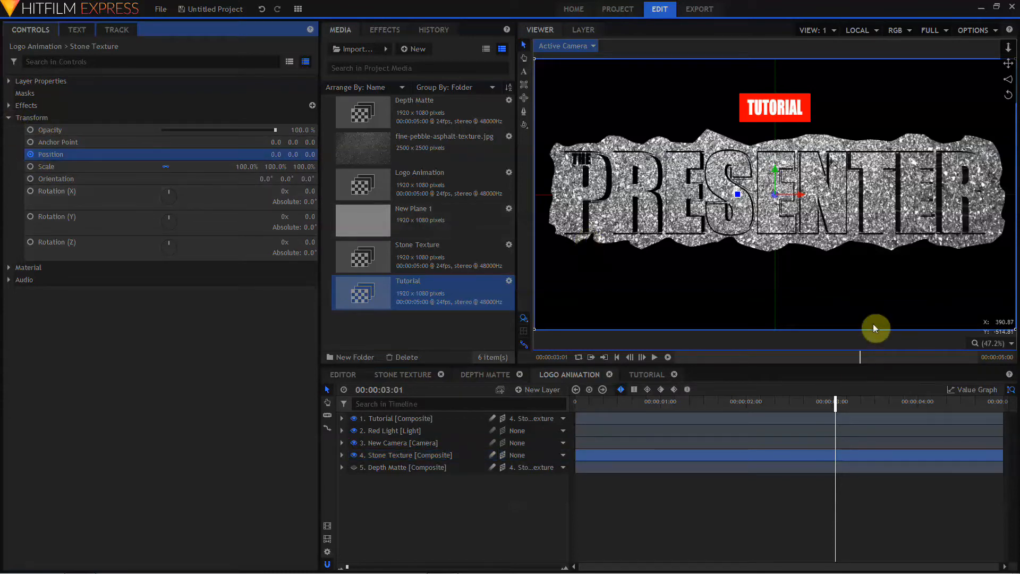
Keyframe the Stone Texture position at the timeline start, moving it toward the camera to about 0, -30.3, 1153.4
left_click_drag(837, 409, 527, 410)
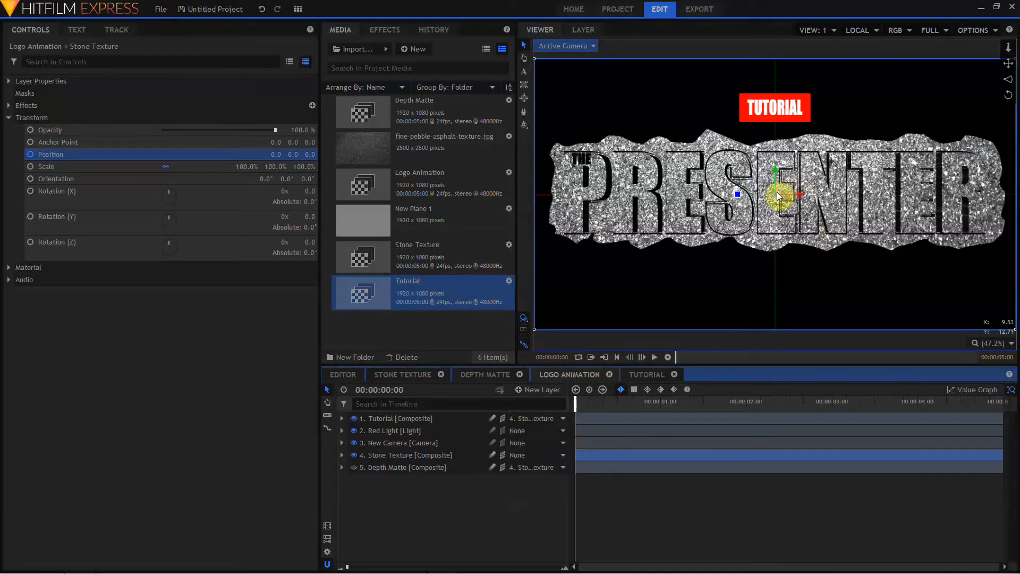
left_click_drag(778, 193, 759, 278)
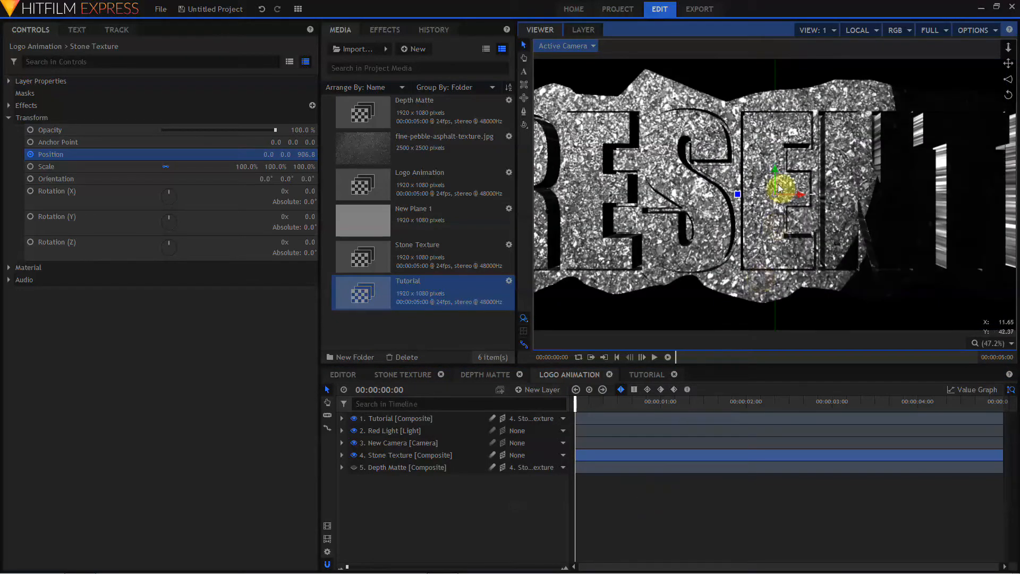
left_click_drag(776, 194, 731, 328)
left_click_drag(776, 171, 778, 220)
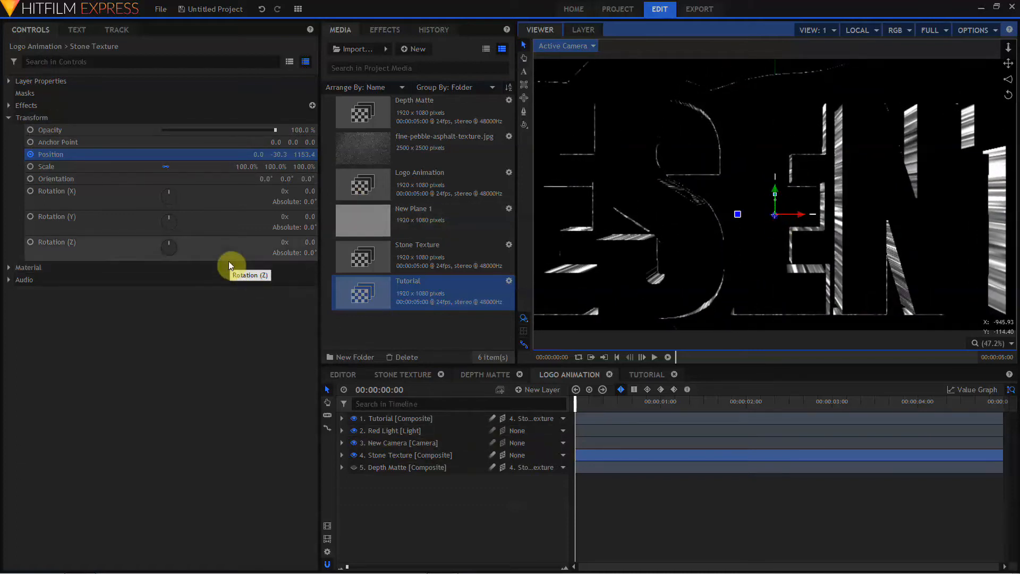
Change both Stone Texture position keyframes to smooth interpolation and return the playhead to 00:00:03:01
left_click(84, 153)
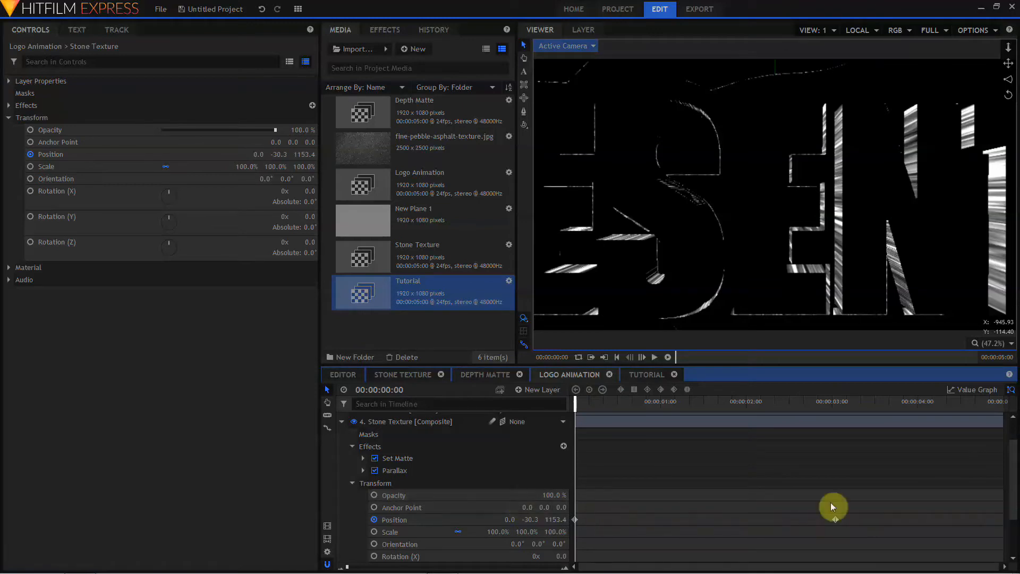
left_click_drag(868, 513, 574, 540)
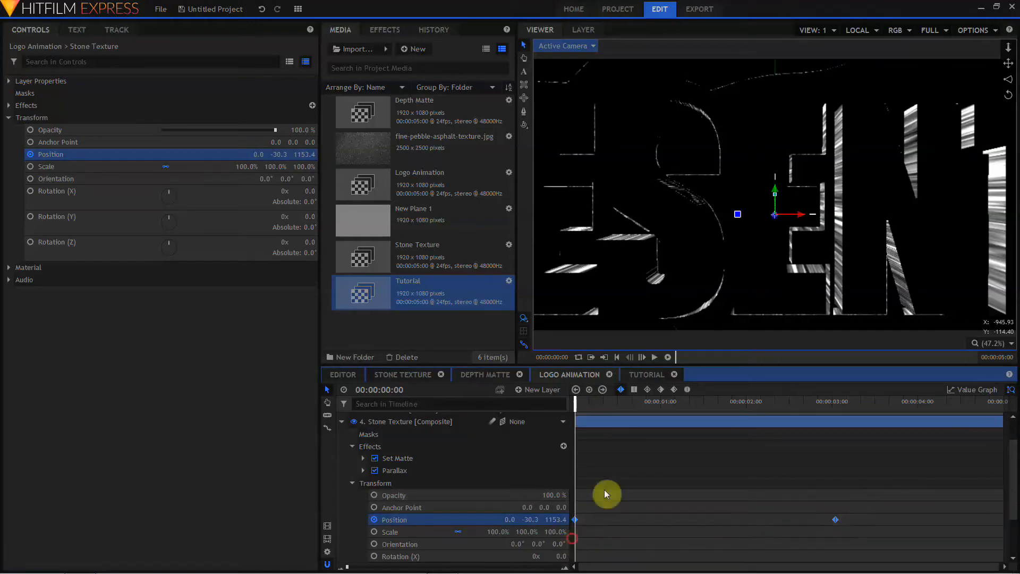
left_click(648, 390)
left_click(834, 403)
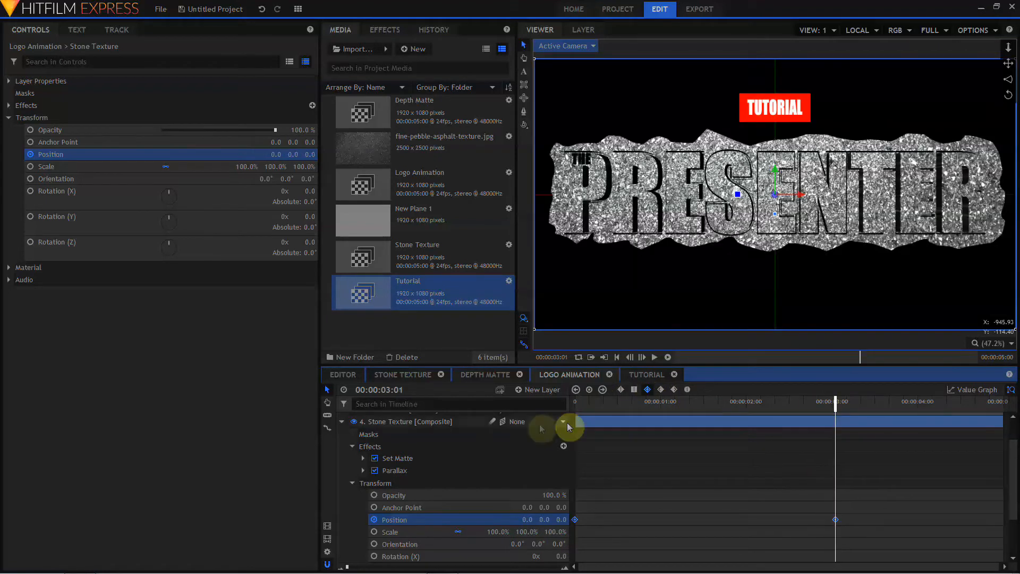
left_click(342, 421)
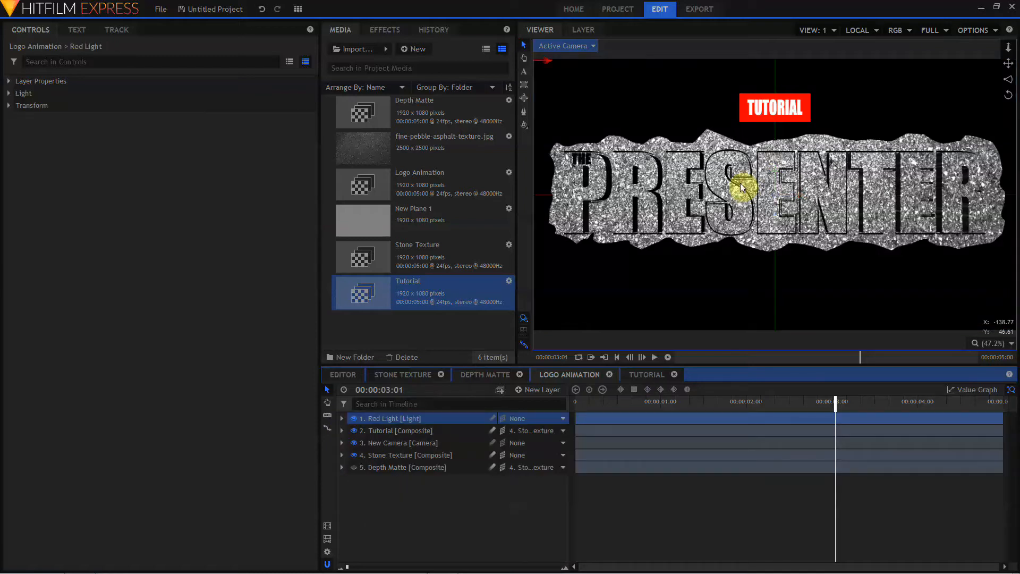
Set the Red Light layer's color to pure red, #ff0000
scroll(741, 183, "down", 5)
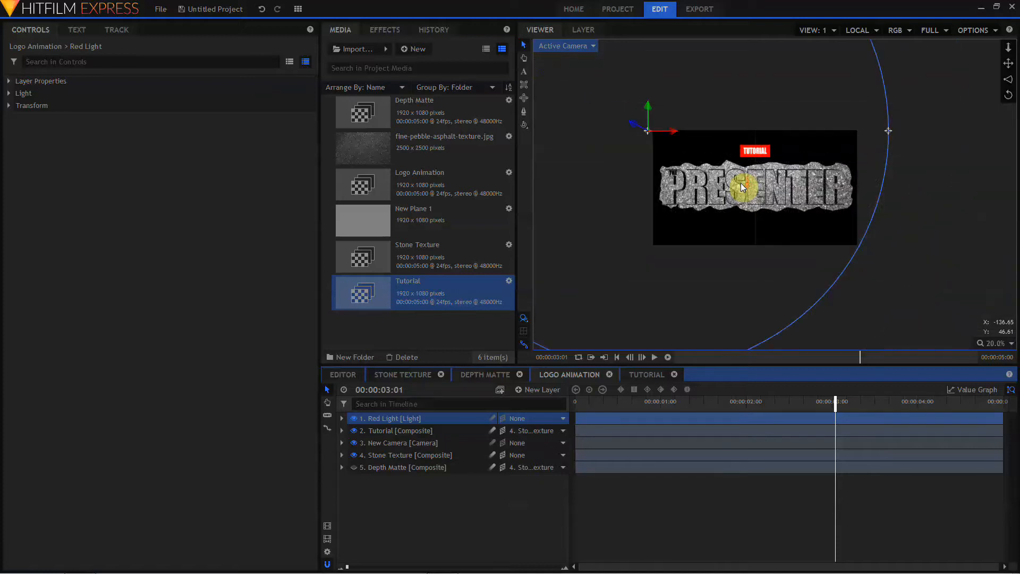
scroll(740, 182, "down", 2)
scroll(740, 182, "up", 2)
left_click(9, 94)
left_click(313, 117)
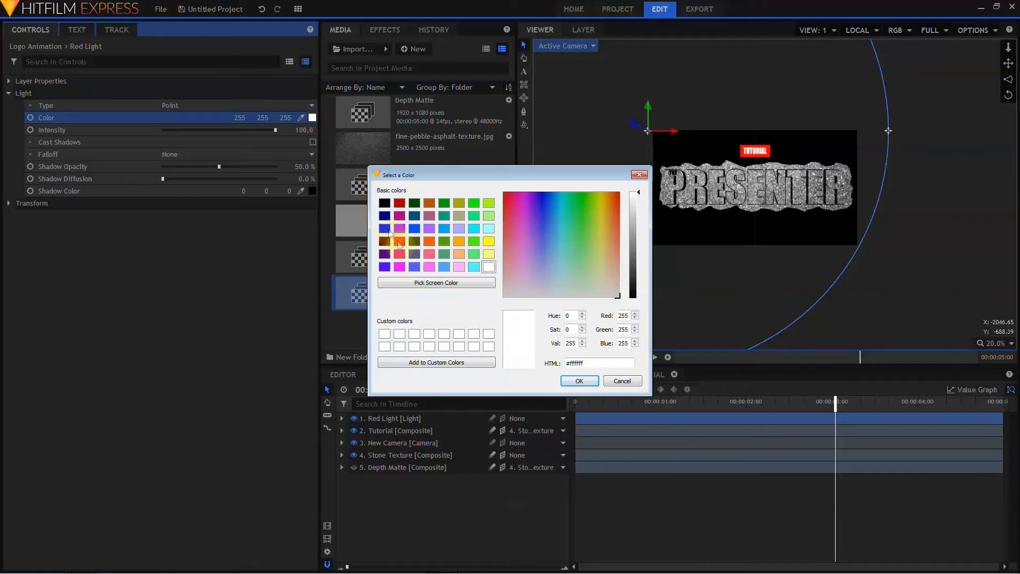
left_click(399, 240)
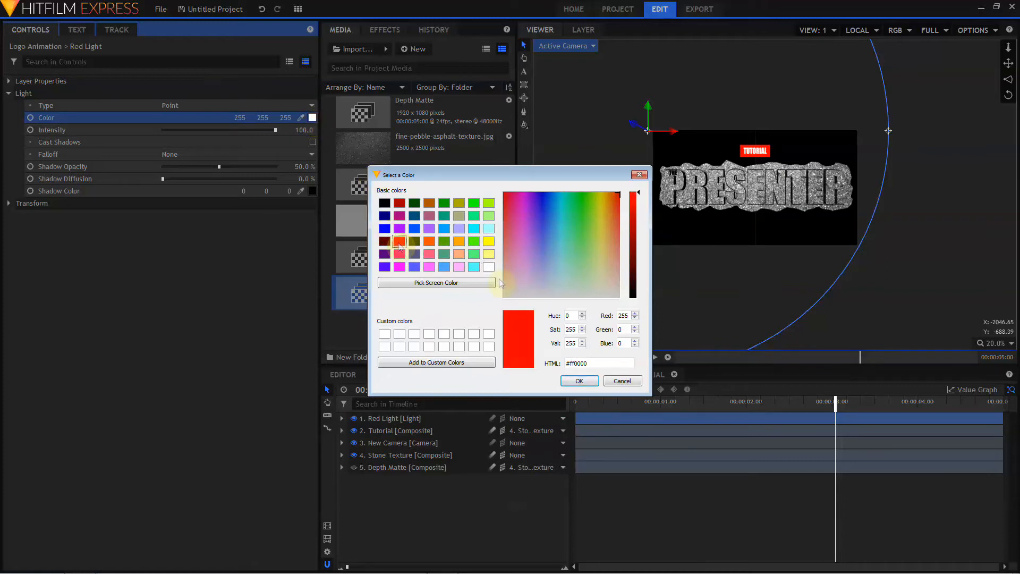
left_click(579, 381)
Duplicate the Red Light layer and rename the copy Green Light
left_click(391, 420)
key("ctrl+d")
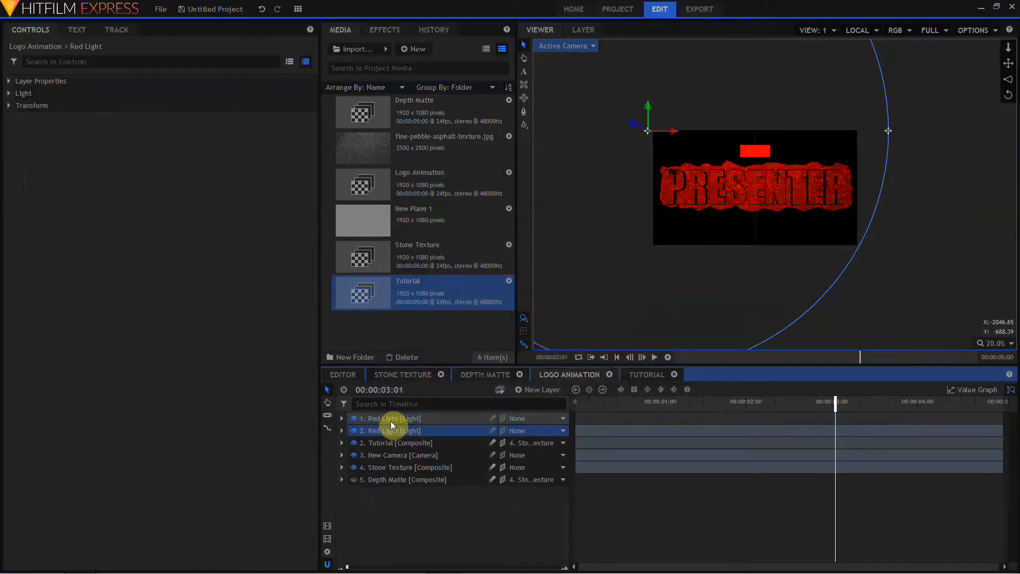
double_click(391, 429)
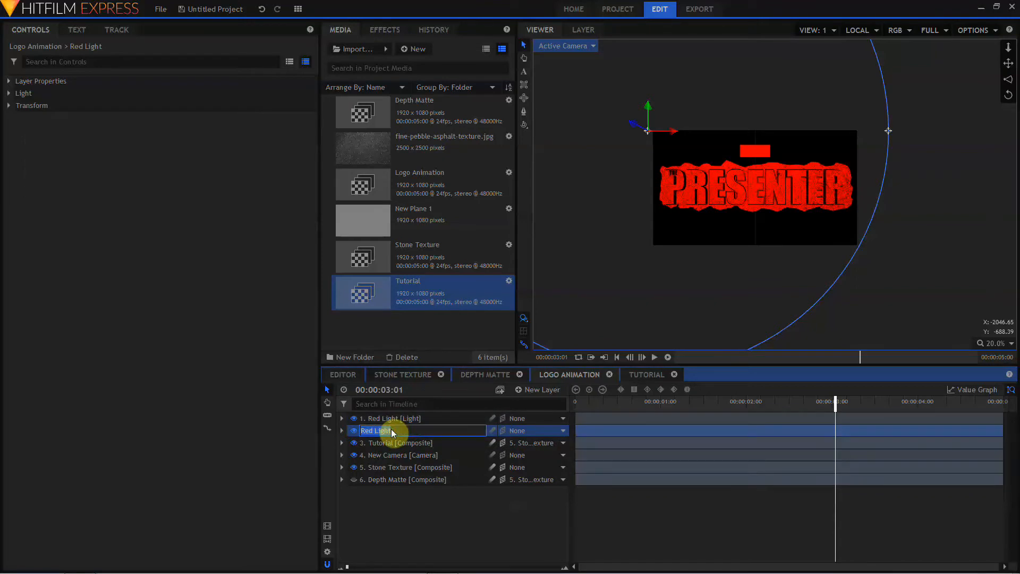
type("Green Light")
key("Return")
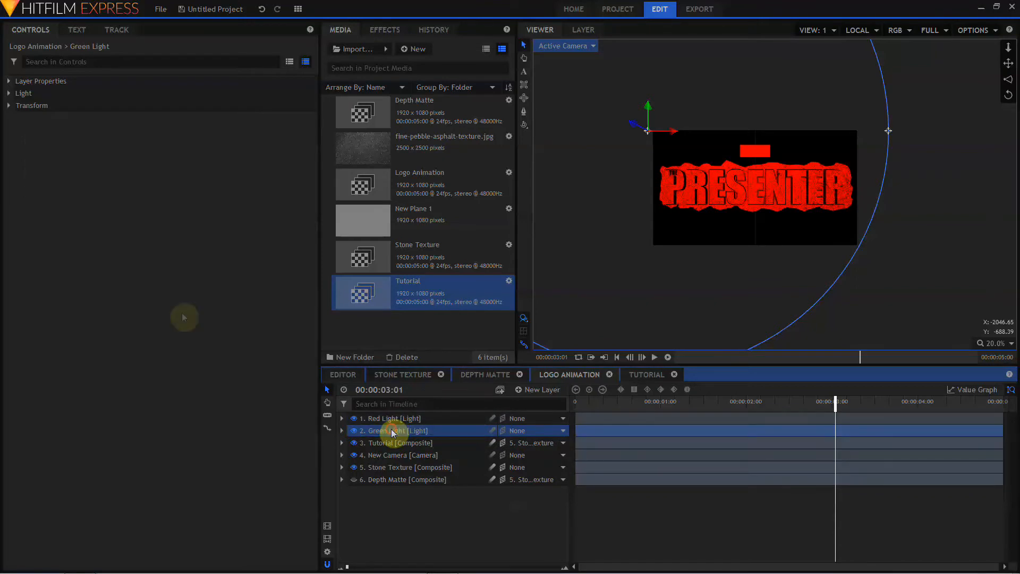
Set the Green Light layer's color to pure green (0, 255, 0)
left_click(9, 93)
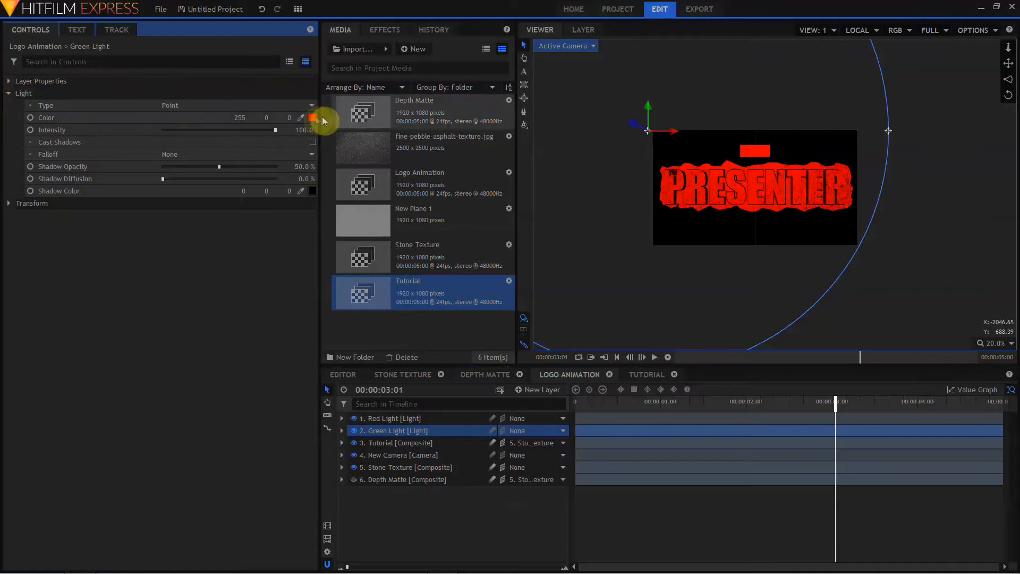
left_click(313, 117)
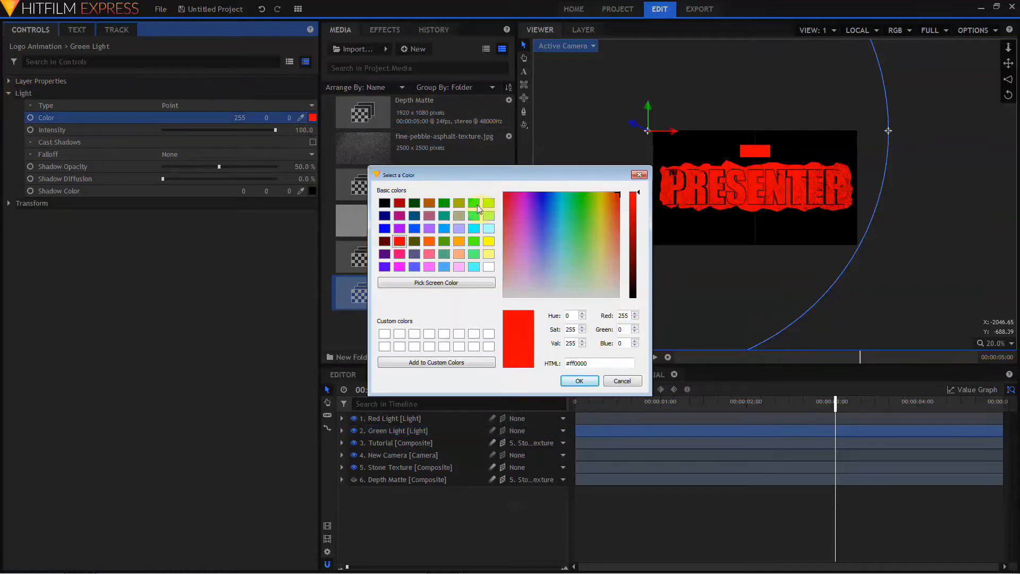
left_click(474, 204)
left_click(579, 381)
Duplicate the Green Light layer and rename the copy Blue Light
left_click(391, 428)
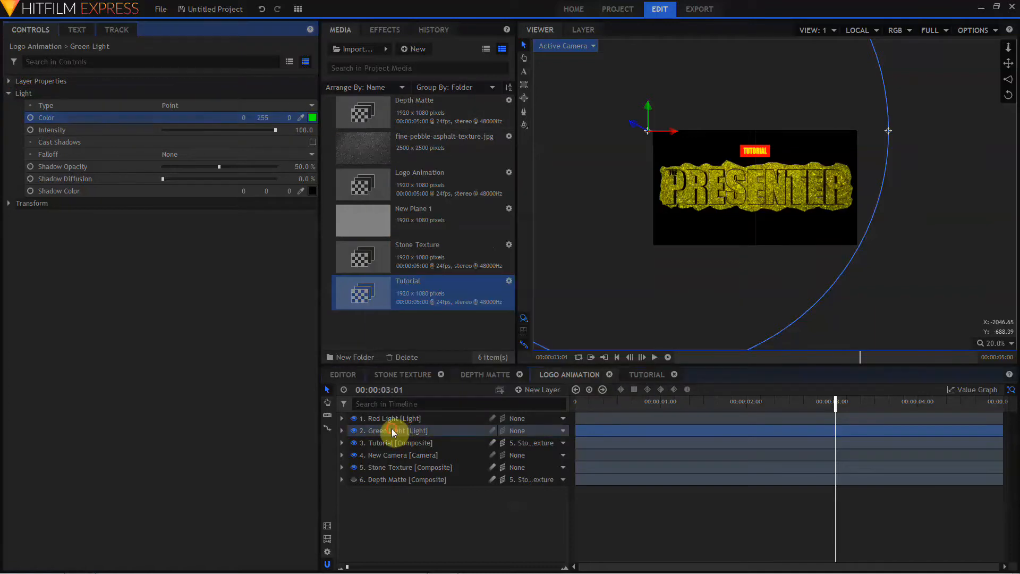
key("ctrl+d")
double_click(387, 446)
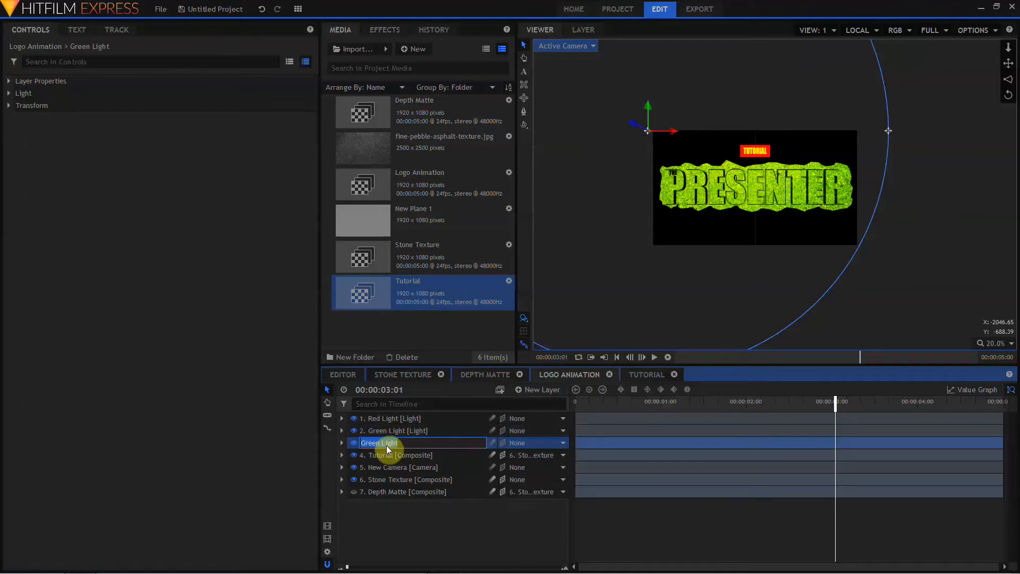
type("Blue Light")
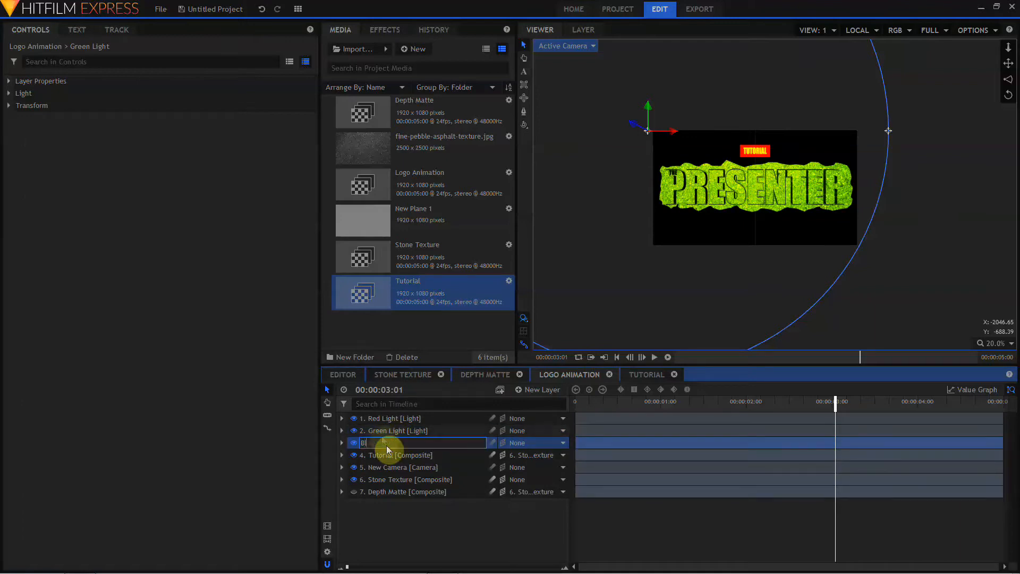
key("Return")
Set the Blue Light layer's color to pure blue, #0000ff
left_click(10, 93)
left_click(313, 118)
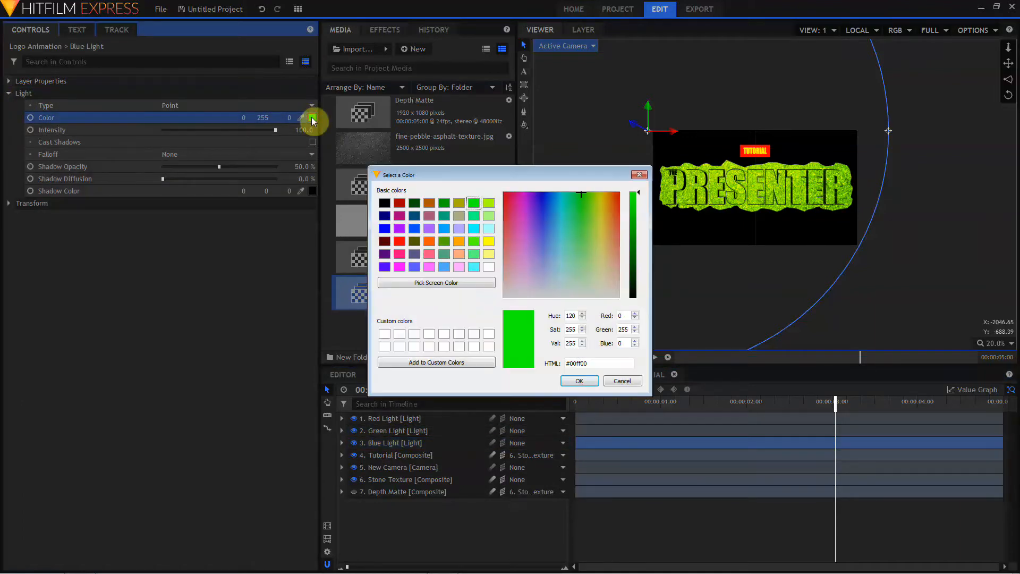
left_click(384, 229)
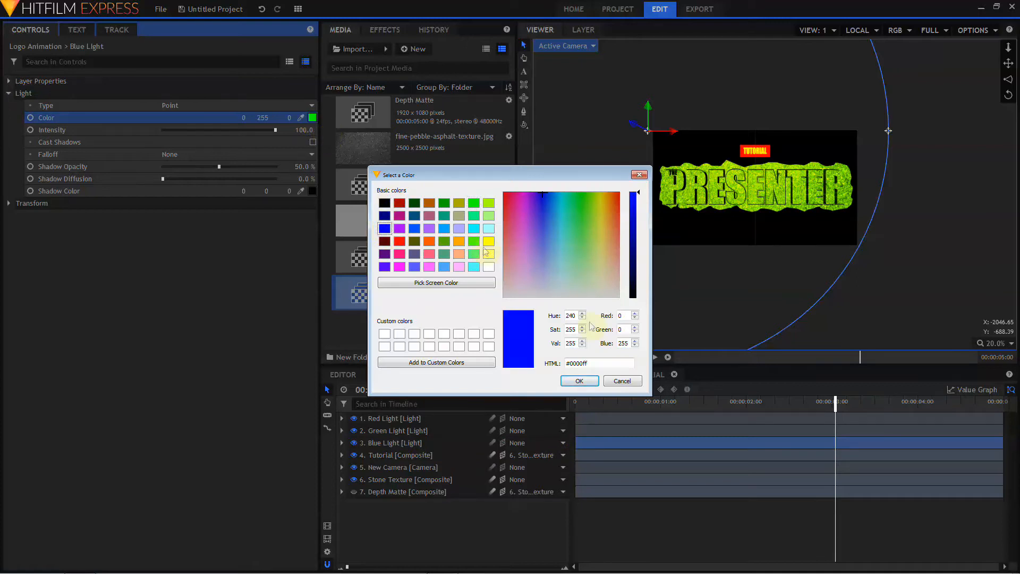
left_click(579, 381)
Move the Green Light across to the upper-right end of the title and lower the Blue Light below the title's left end
left_click(734, 55)
left_click_drag(674, 132, 833, 150)
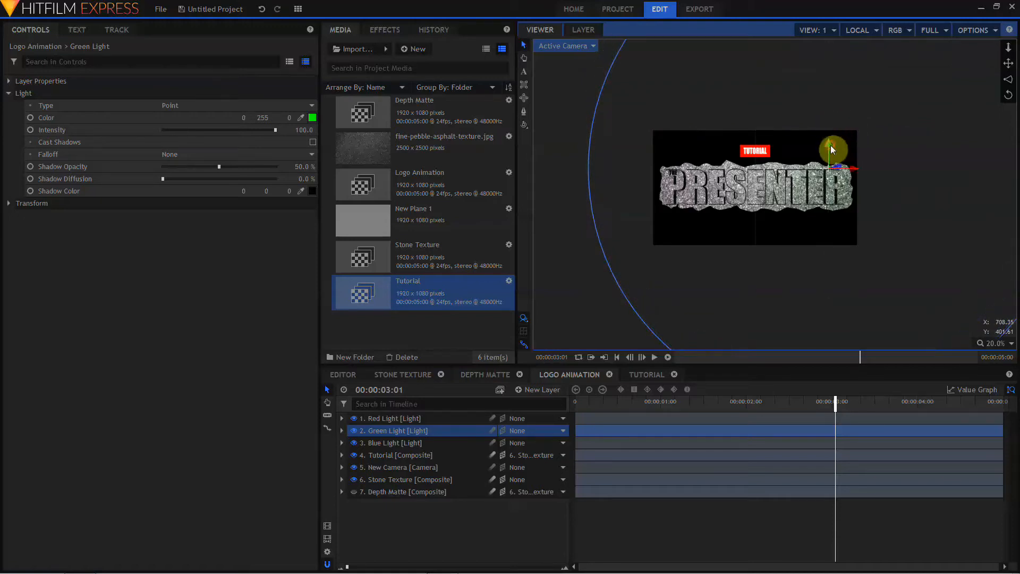
left_click(401, 442)
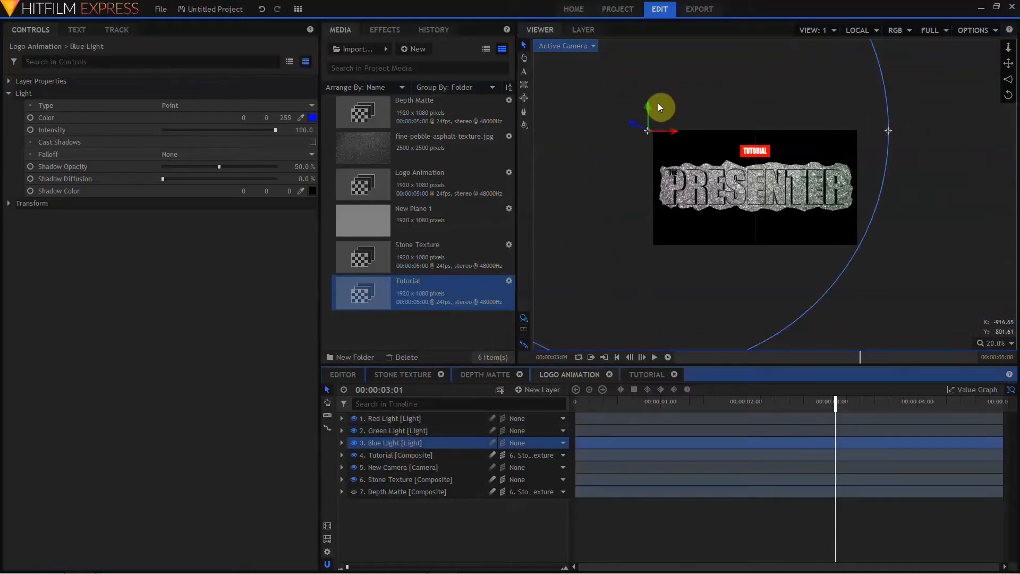
left_click_drag(660, 107, 663, 259)
Raise the Red Light slightly above the title's upper-left corner and fit the whole frame in the viewer
left_click(425, 419)
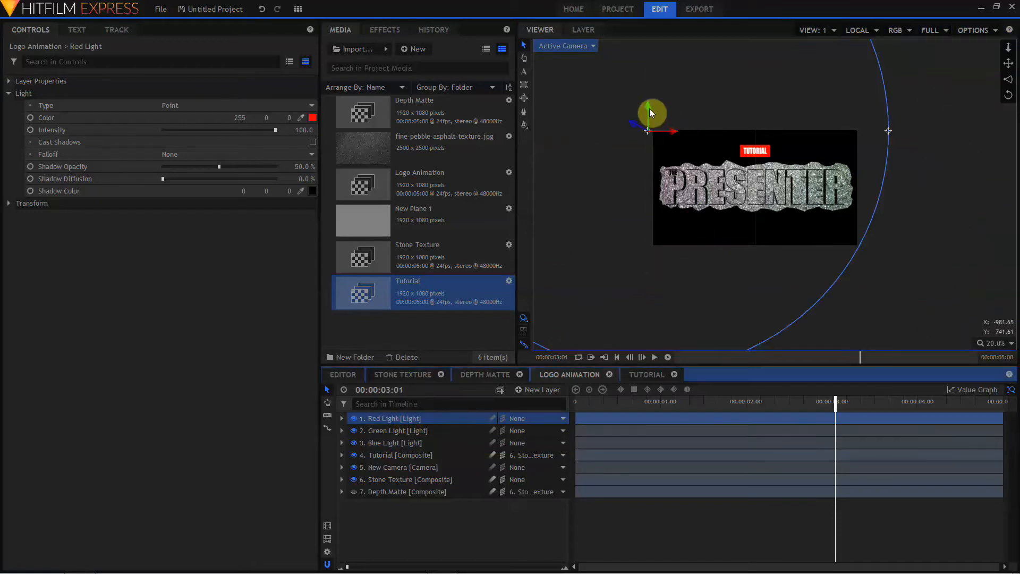
mouse_move(649, 110)
left_mouse_down()
mouse_move(650, 77)
mouse_move(665, 97)
left_mouse_up()
left_click(993, 343)
left_click(973, 461)
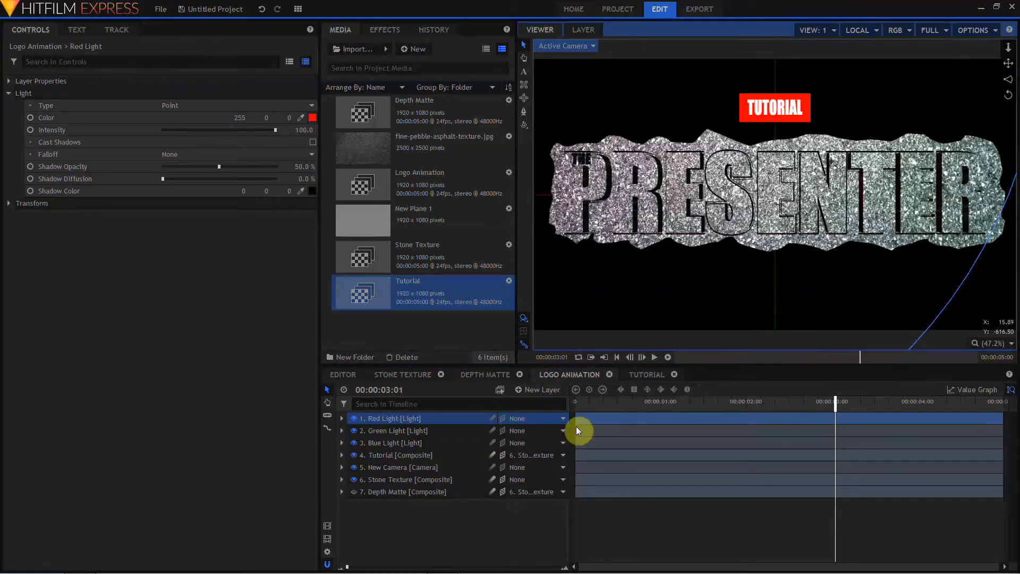
Reposition the Blue Light below the title and the Red Light just above and outside the title's upper-left end
scroll(762, 213, "down", 4)
left_click(392, 442)
mouse_move(716, 245)
left_mouse_down()
mouse_move(742, 245)
mouse_move(766, 215)
mouse_move(726, 242)
left_mouse_up()
left_click(418, 431)
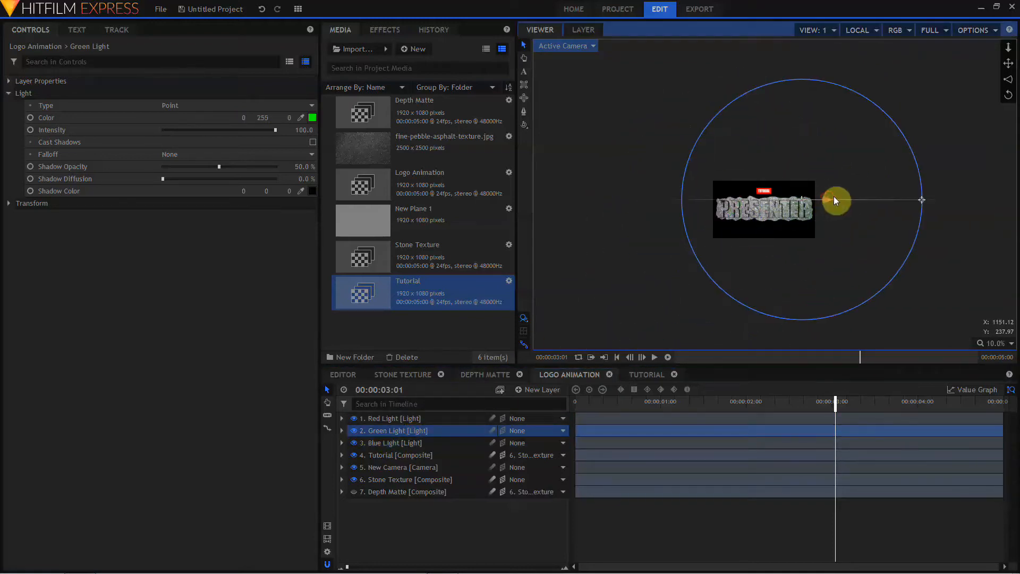
left_click(359, 418)
left_click_drag(744, 168, 730, 169)
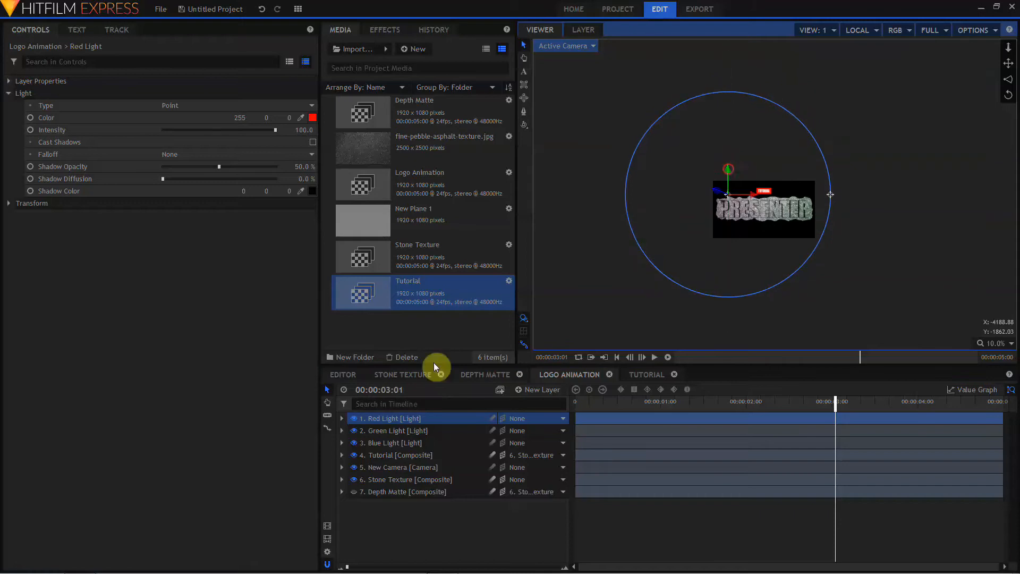
Fine-tune the Blue Light below the title's center and the Green Light at the title's right end, and fit the frame in the viewer
left_click(413, 445)
left_click_drag(764, 225, 760, 199)
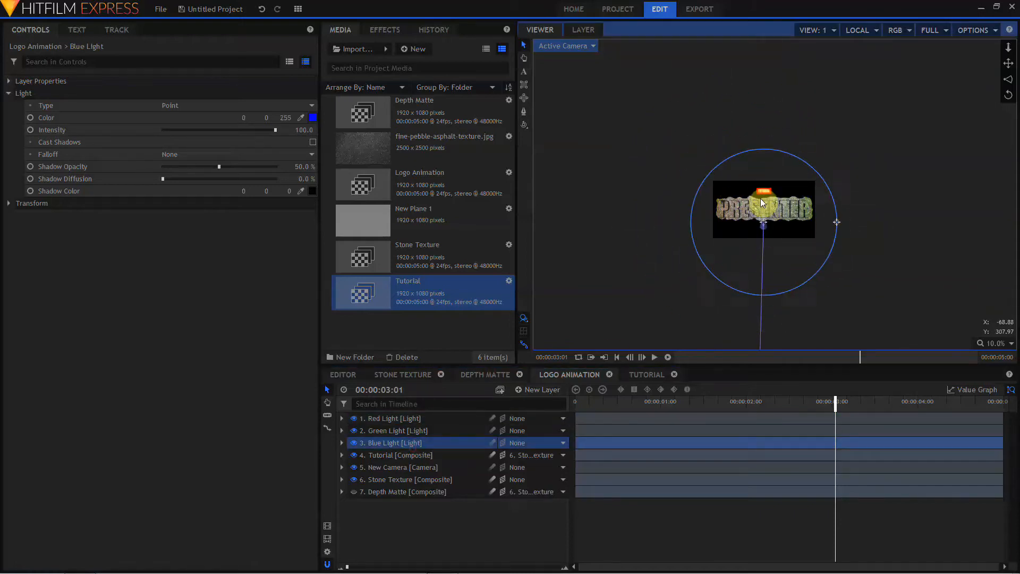
left_click(398, 430)
left_click_drag(836, 201, 808, 212)
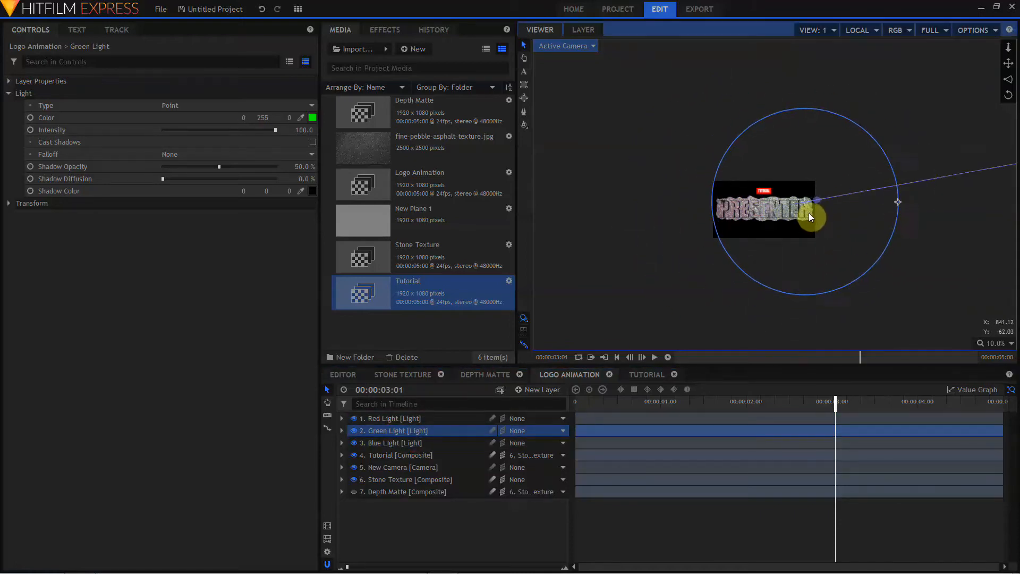
left_click(387, 418)
left_click(404, 443)
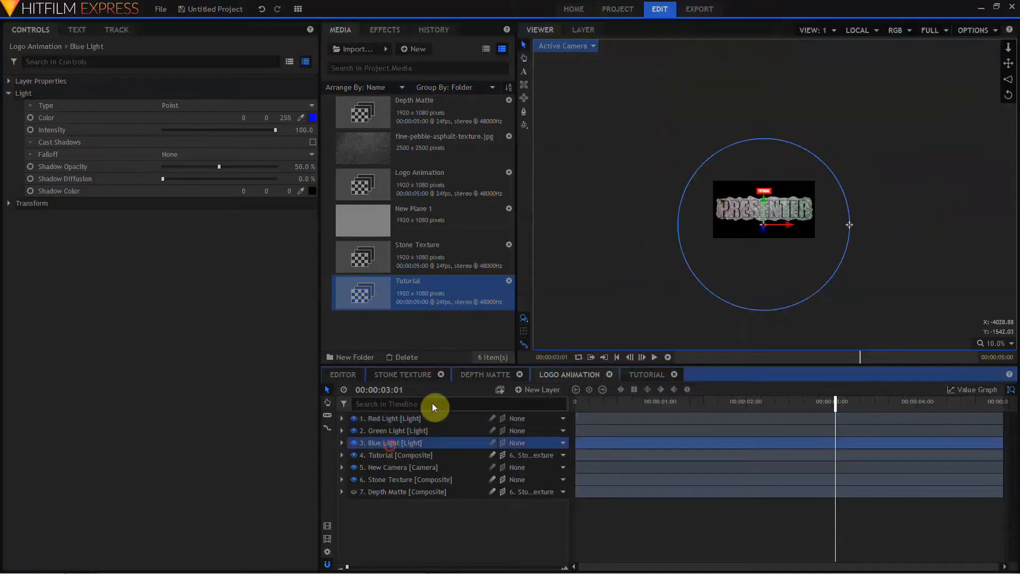
left_click(993, 343)
left_click(1001, 467)
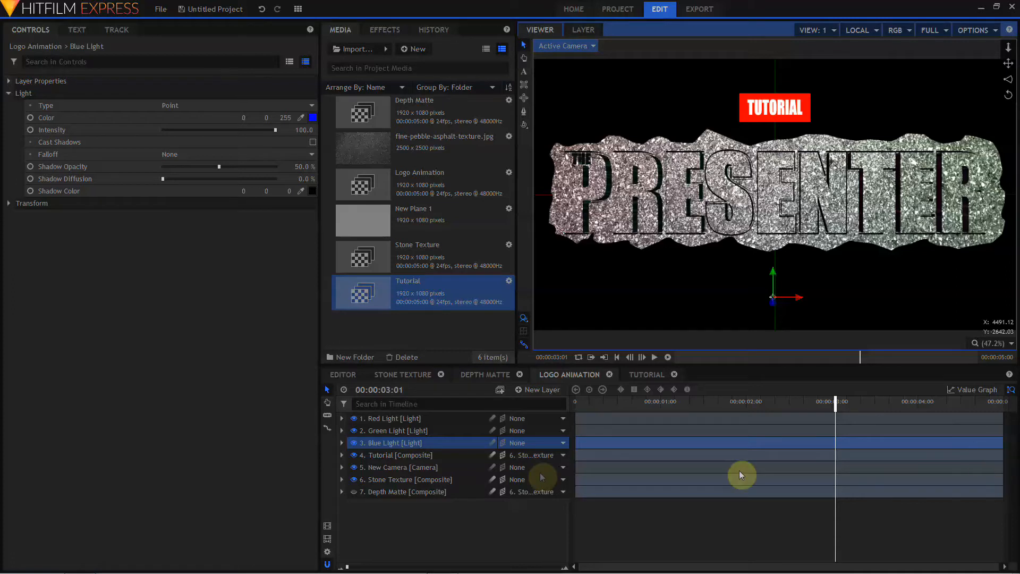
Turn off Illuminated and Receives Shadows in the Tutorial layer's material settings
left_click(389, 455)
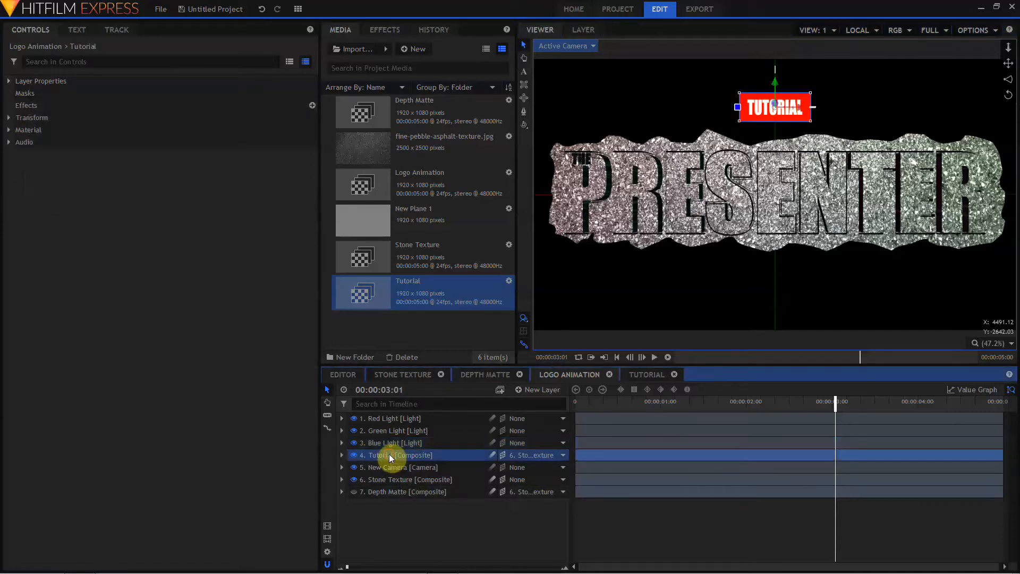
left_click(8, 130)
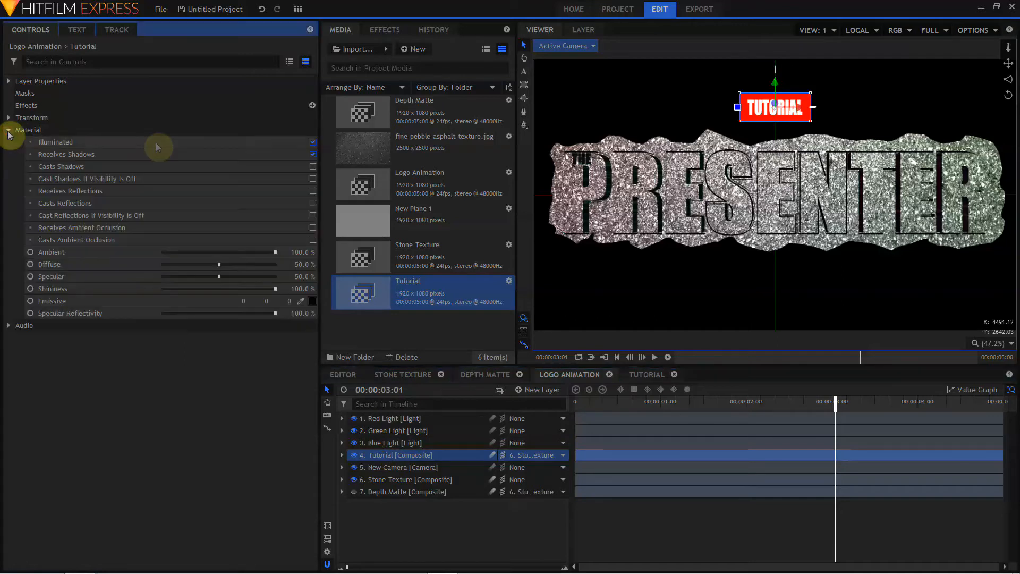
left_click(313, 142)
left_click(314, 154)
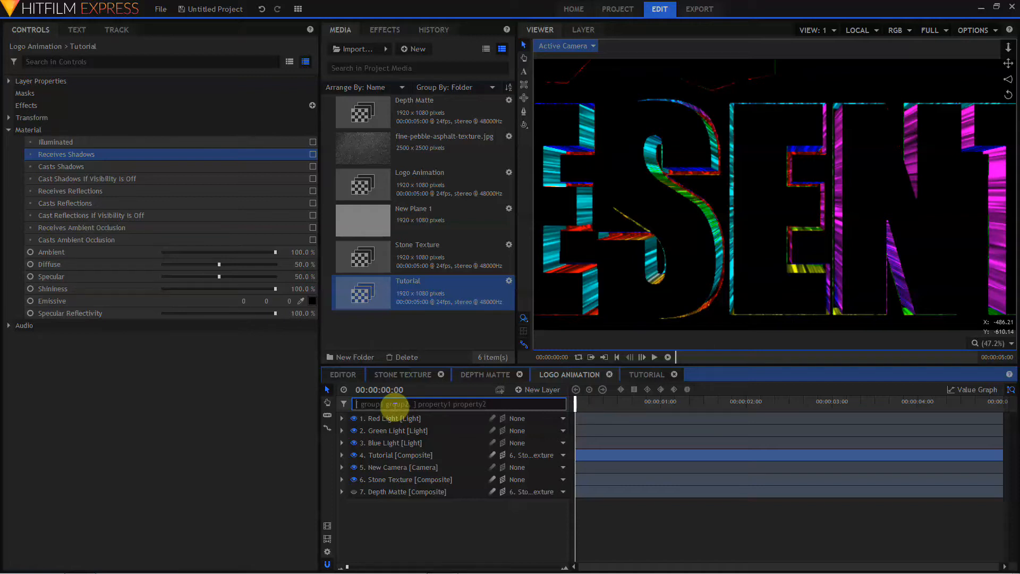
Filter the timeline for Inten and keyframe the intensity of the Red, Green and Blue Lights at 0 on the first frame
type("en")
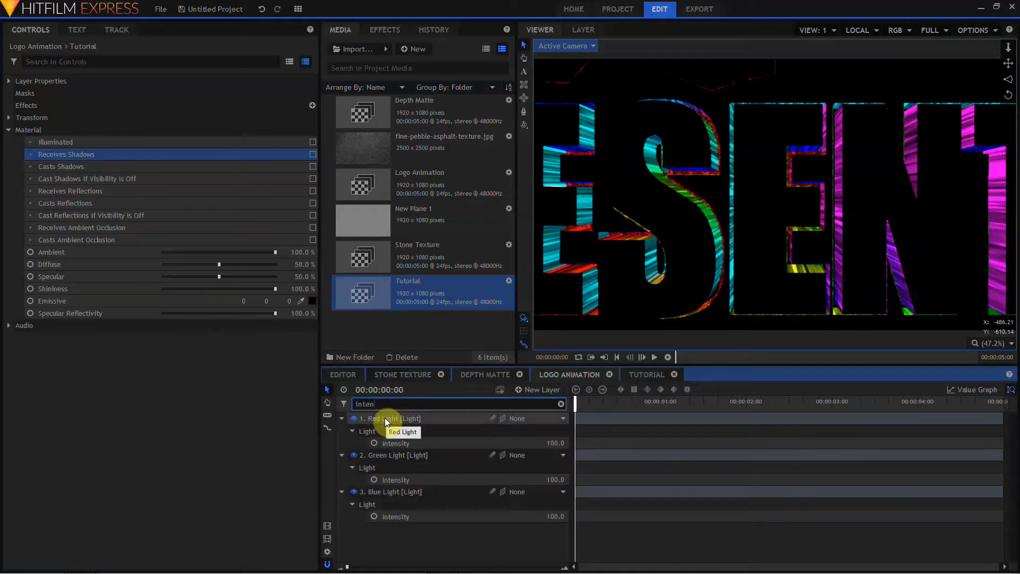
left_click(375, 445)
left_click(374, 479)
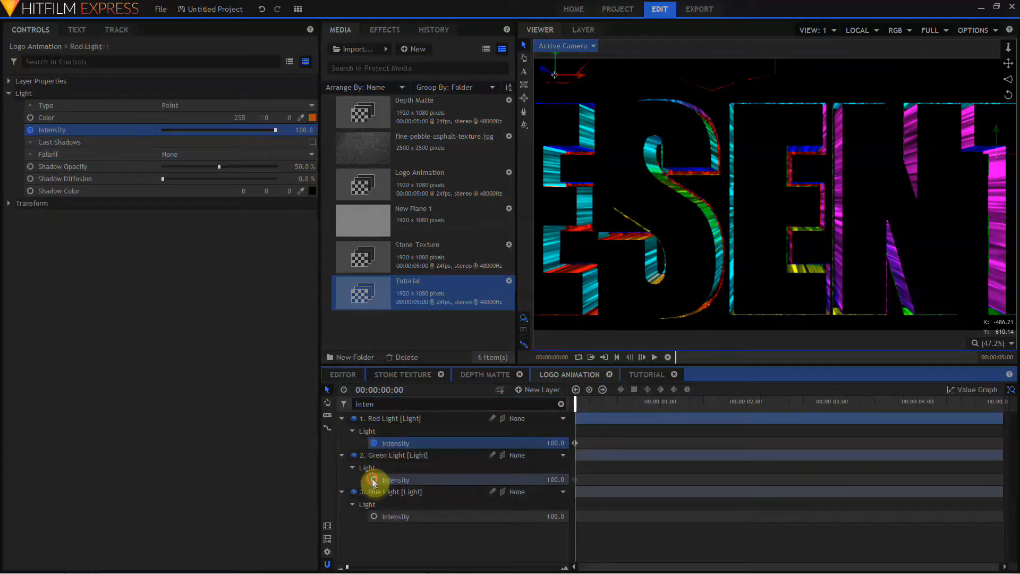
left_click(374, 516)
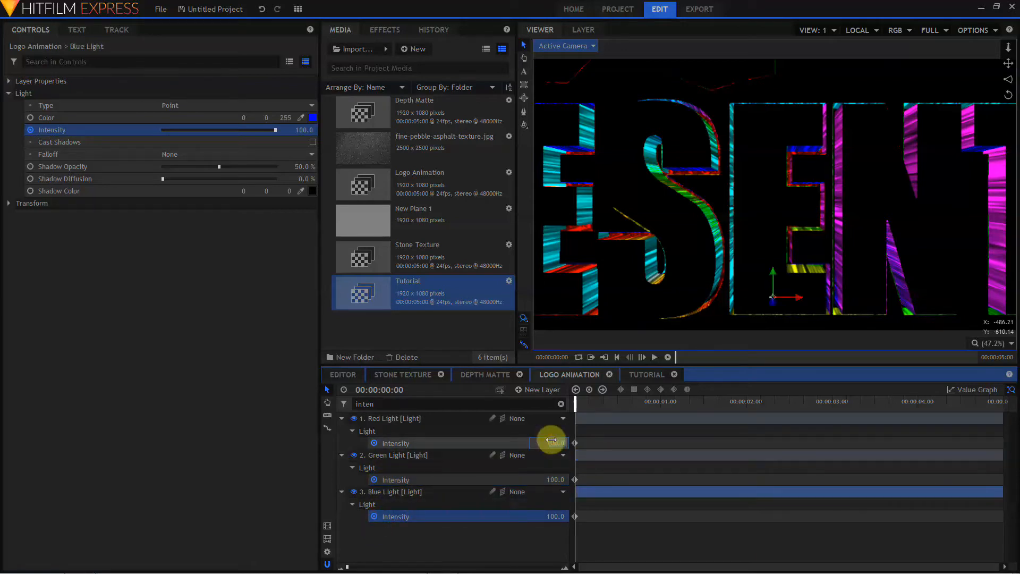
type("0")
key("Return")
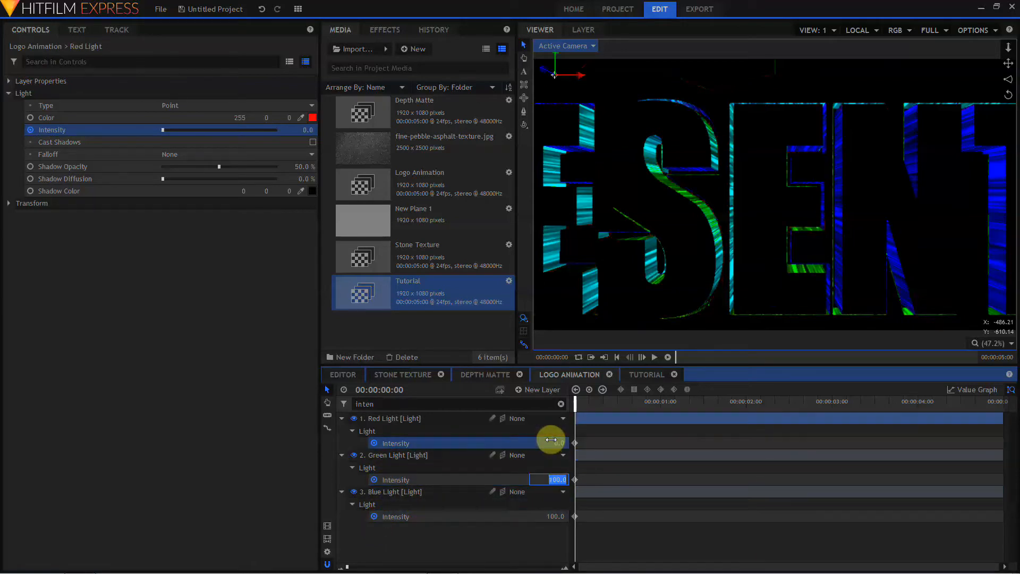
Set the Blue Light's intensity to 40 at 0:03 and move the zero-intensity keyframes to 0:03 for red and 0:06 for green
left_click(587, 406)
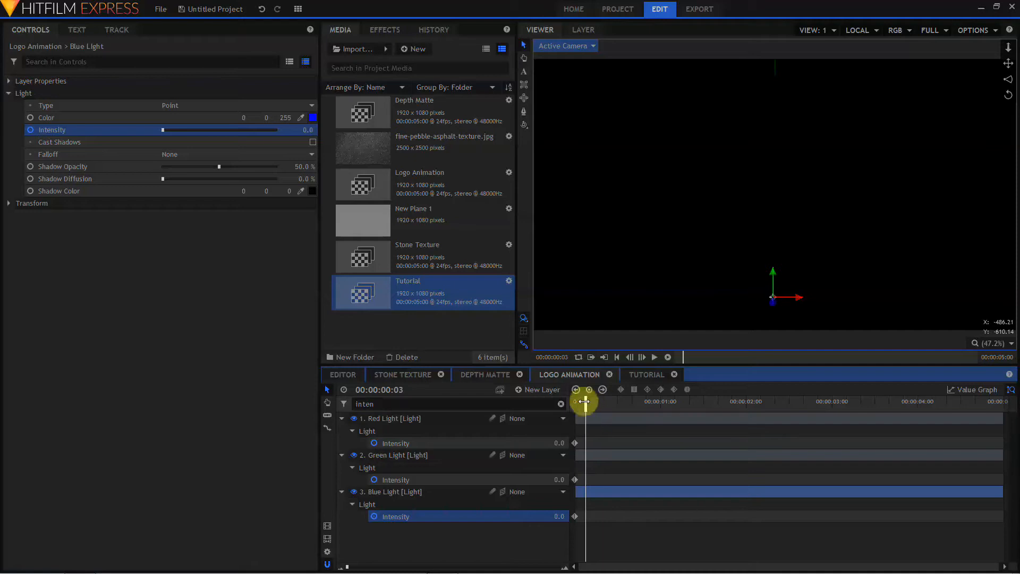
left_click_drag(559, 516, 580, 517)
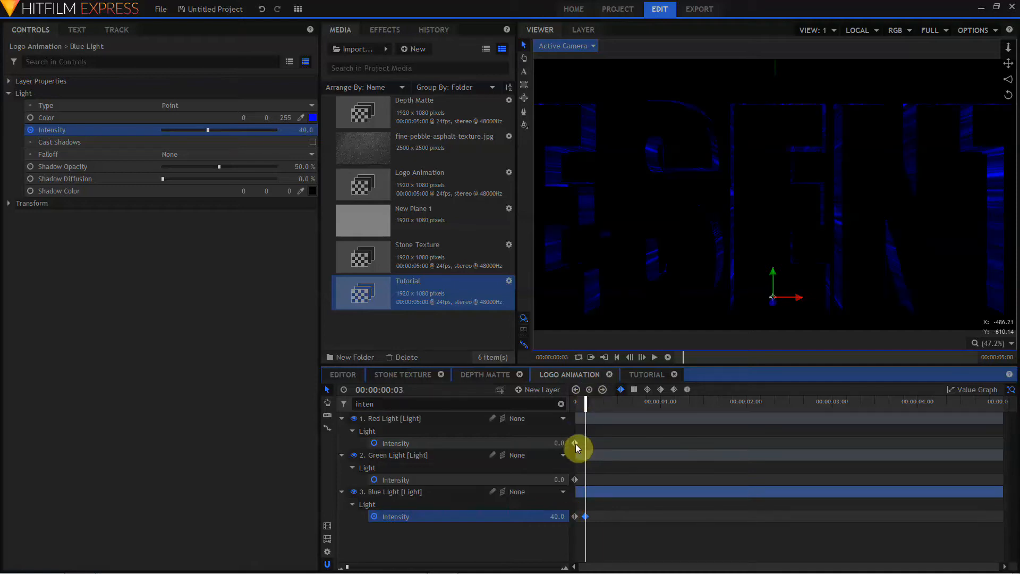
left_click_drag(576, 444, 586, 444)
left_click_drag(575, 479, 596, 480)
Keyframe the Red Light's intensity at 20 and the Blue Light's at 30 at 0:06
left_click(595, 403)
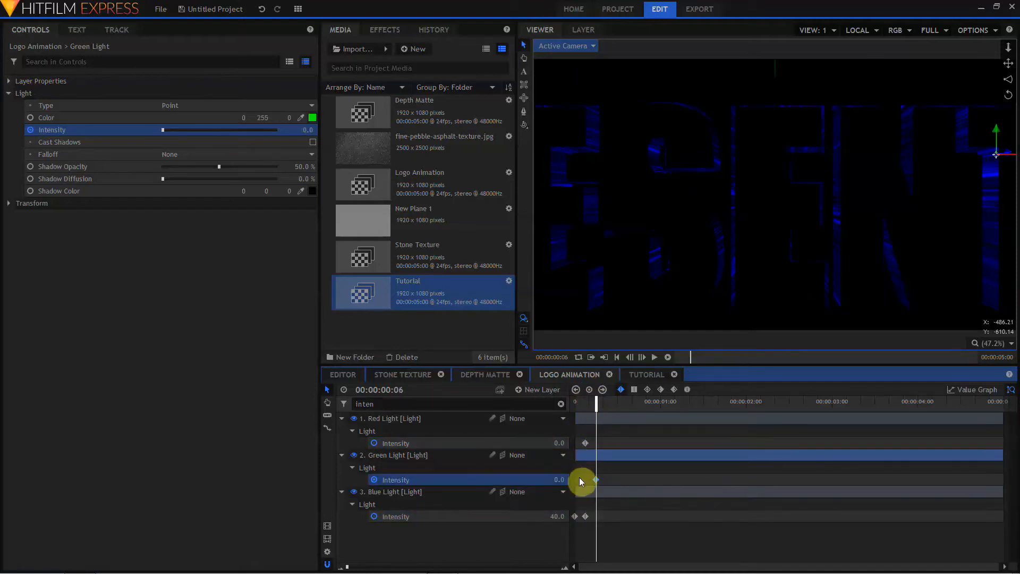
left_click_drag(558, 443, 569, 443)
left_click_drag(558, 517, 552, 516)
At 0:09, raise the Green Light and Red Light intensities and lower the Blue Light's intensity
left_click(606, 402)
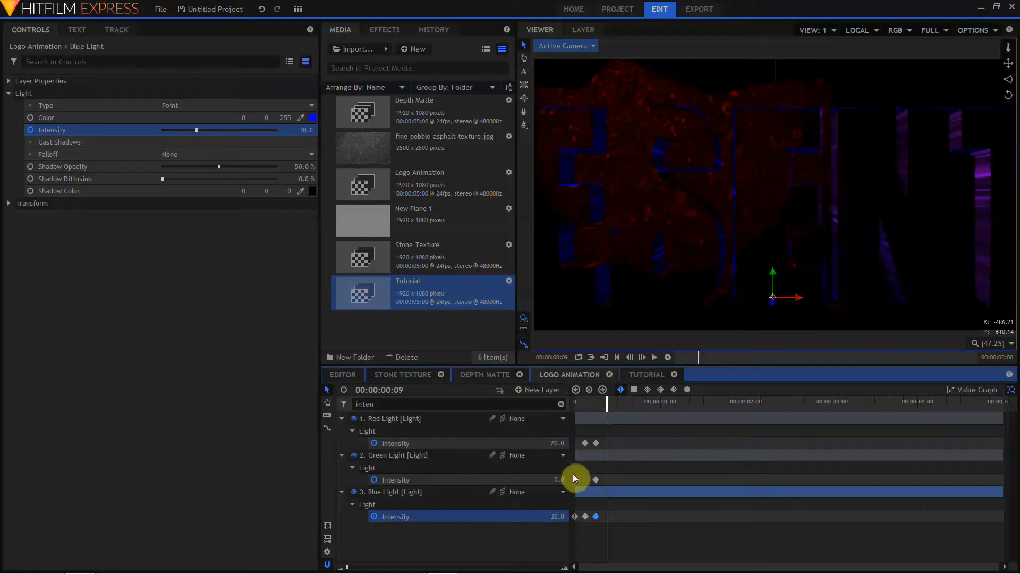
left_click_drag(559, 480, 576, 480)
left_click_drag(557, 516, 542, 517)
left_click_drag(557, 443, 586, 443)
Keyframe the light intensities at 1:17 as blue 70, green 30, red 24 and at 1:23 as red 60, green 0, blue 25
left_click(625, 404)
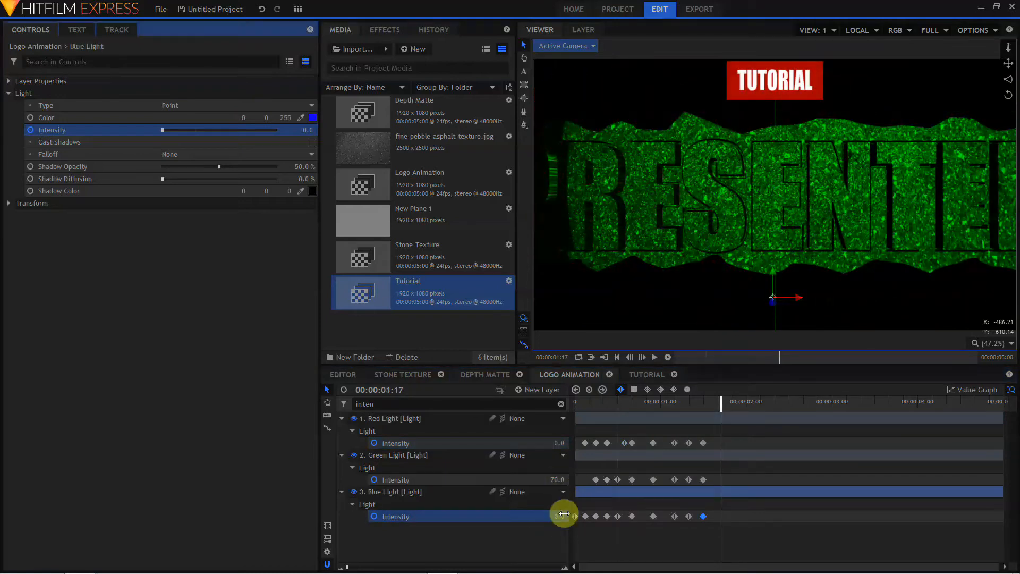
left_click_drag(557, 512, 595, 511)
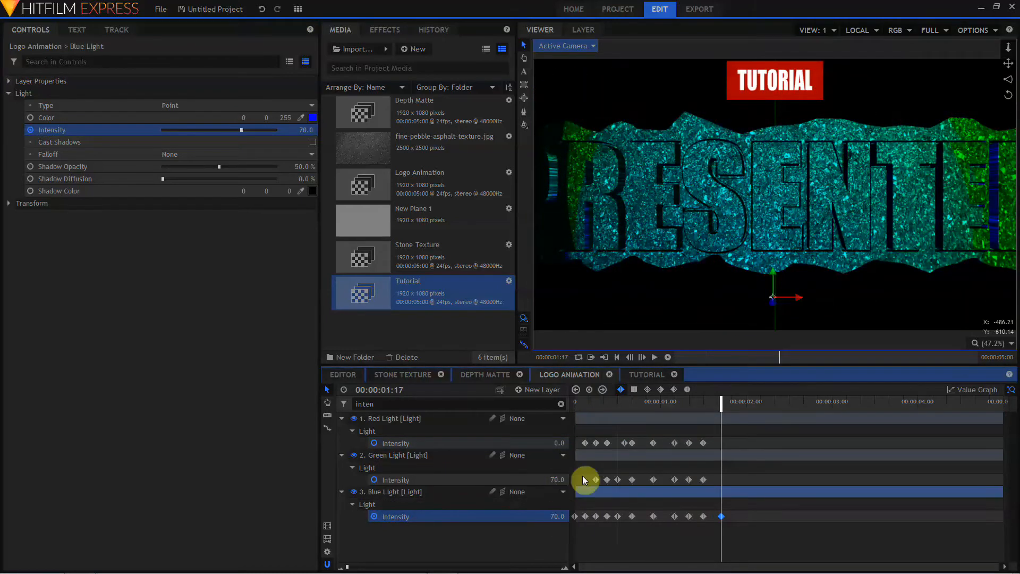
left_click_drag(561, 480, 539, 479)
left_click_drag(552, 443, 565, 443)
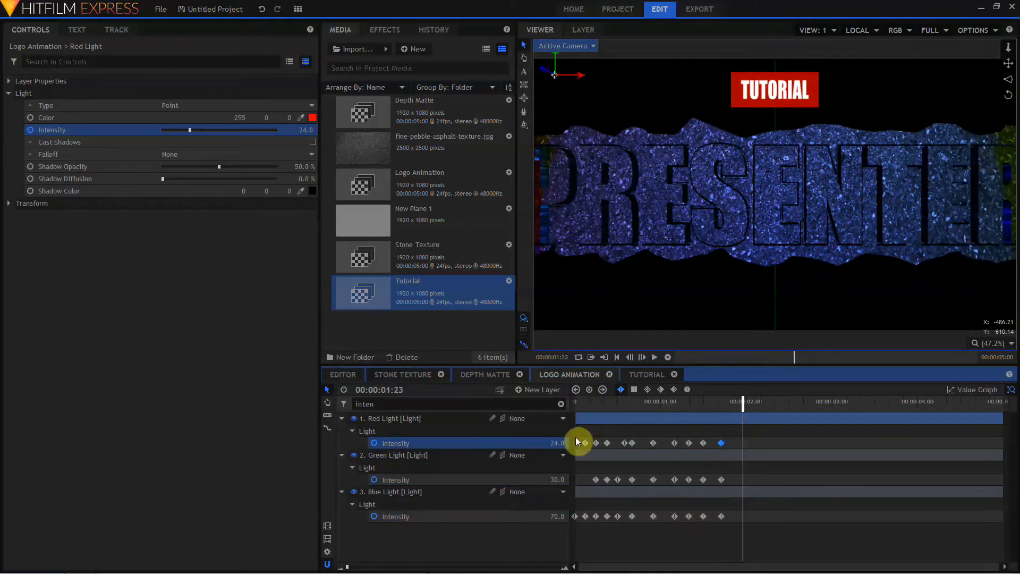
left_click_drag(553, 479, 563, 477)
left_click_drag(558, 514, 559, 513)
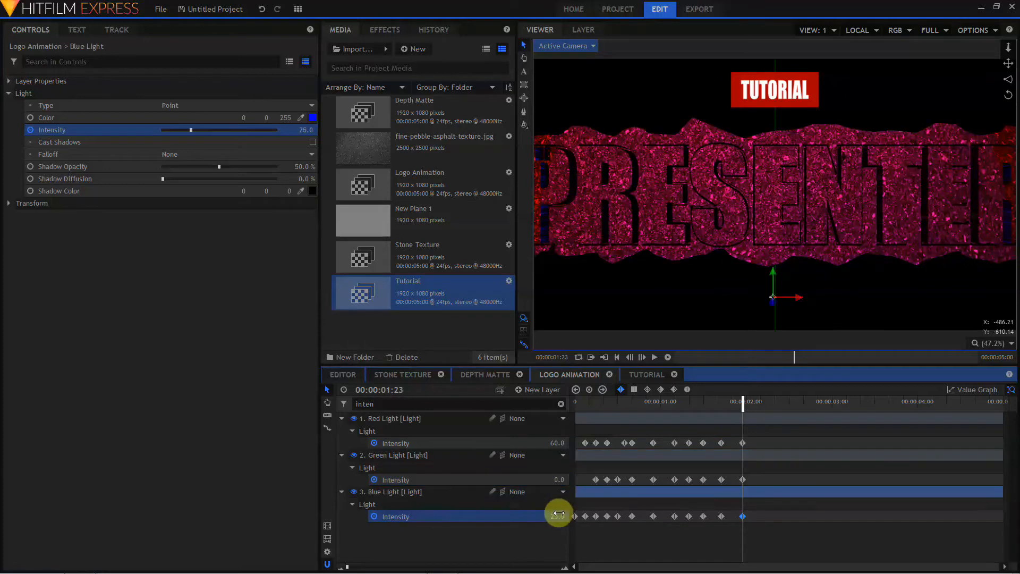
At 2:06, set the Red Light's intensity to 70, the Green Light's to 25 and the Blue Light's to 80
left_click(767, 402)
type("70")
key("Return")
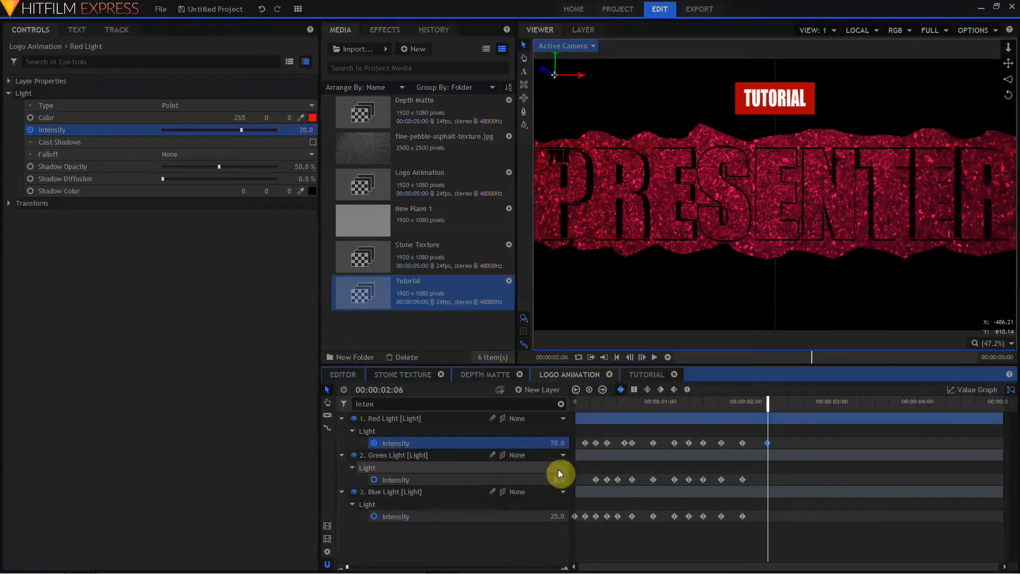
left_click(559, 479)
type("25")
key("Return")
left_click(560, 517)
type("80")
key("Return")
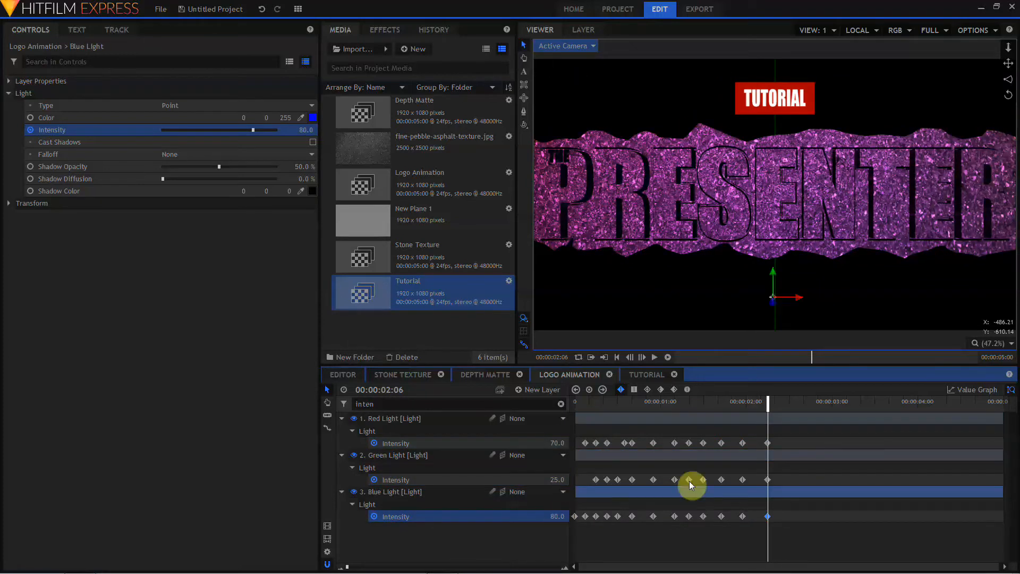
At 3:06, set the Red Light's intensity to 70, the Green Light's to 30 and the Blue Light's to 70
left_click(778, 402)
left_click(558, 442)
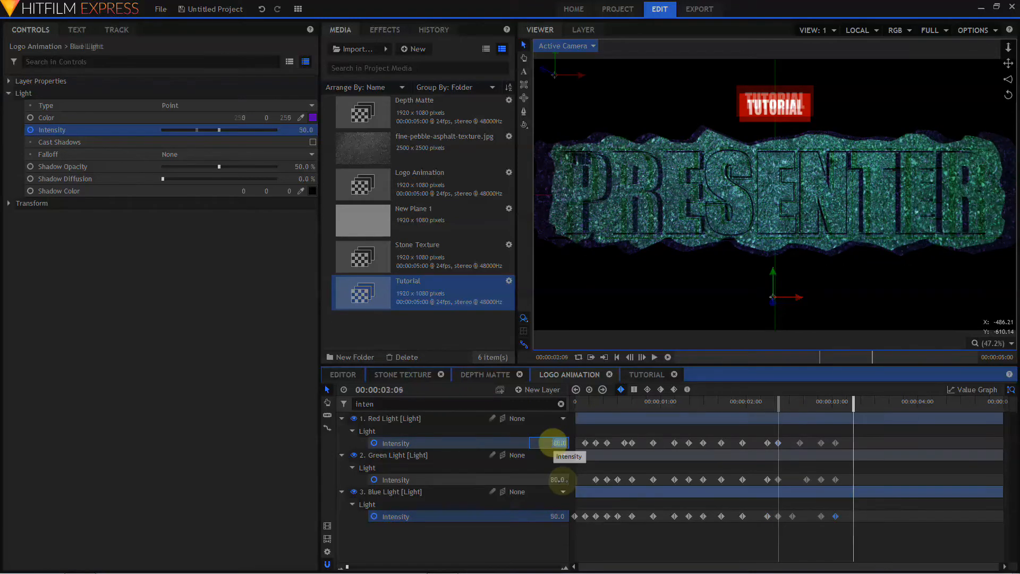
type("70")
key("Return")
left_click(558, 479)
type("30")
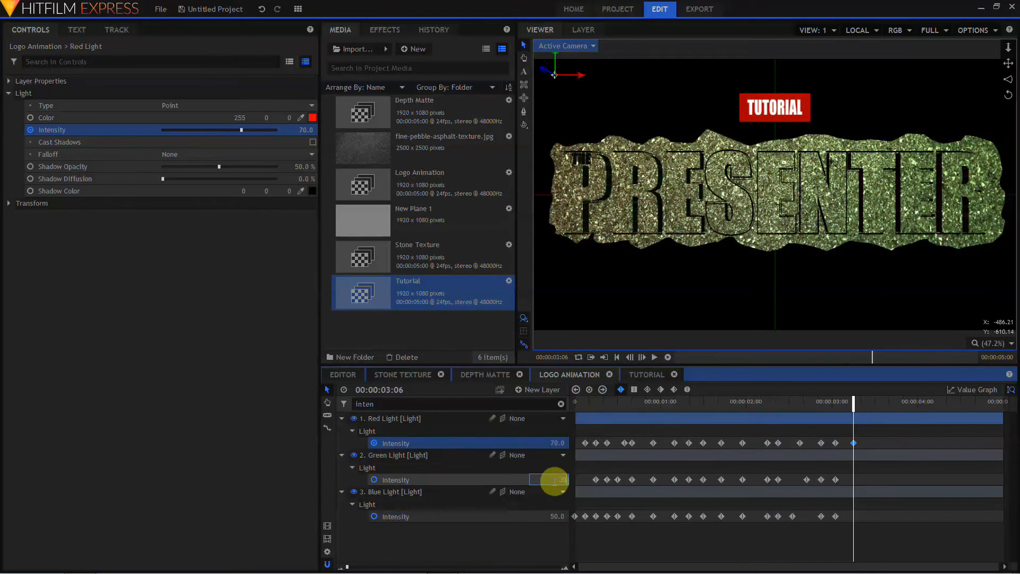
key("Return")
left_click(555, 516)
type("70")
key("Return")
At 3:11, set the Red Light's intensity to 70 and the Green Light's to 90
left_click(871, 401)
left_click(557, 443)
type("70")
key("Return")
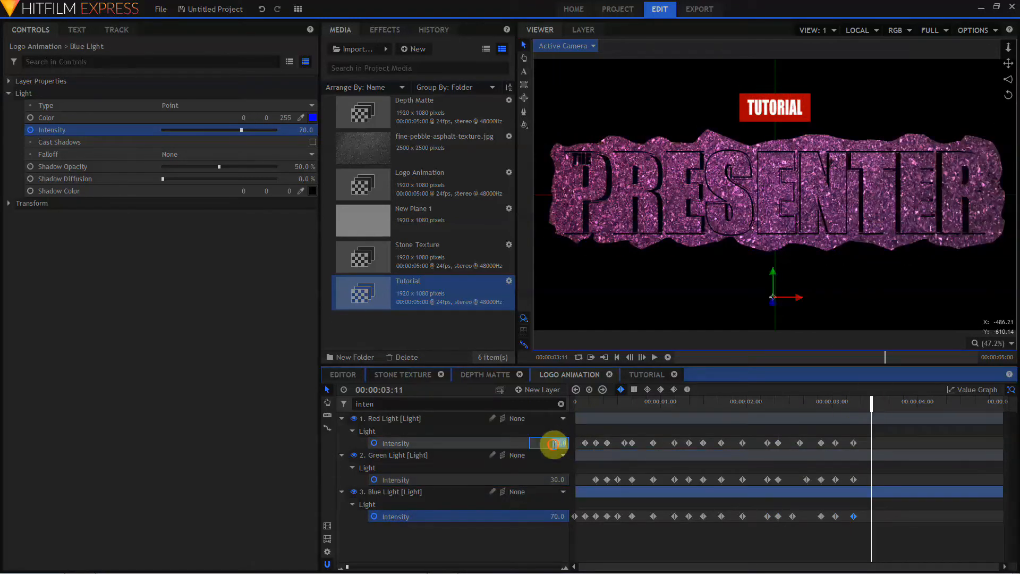
left_click(555, 479)
type("90")
key("Return")
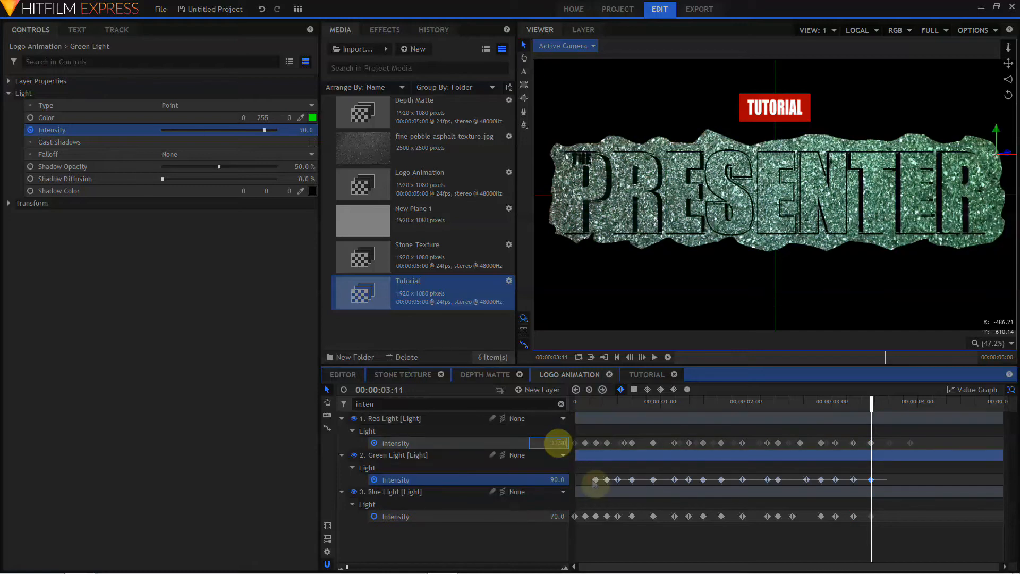
Stretch the Green Light and Blue Light intensity keyframes to run from the first frame to about 4 seconds
left_click_drag(596, 481, 915, 482)
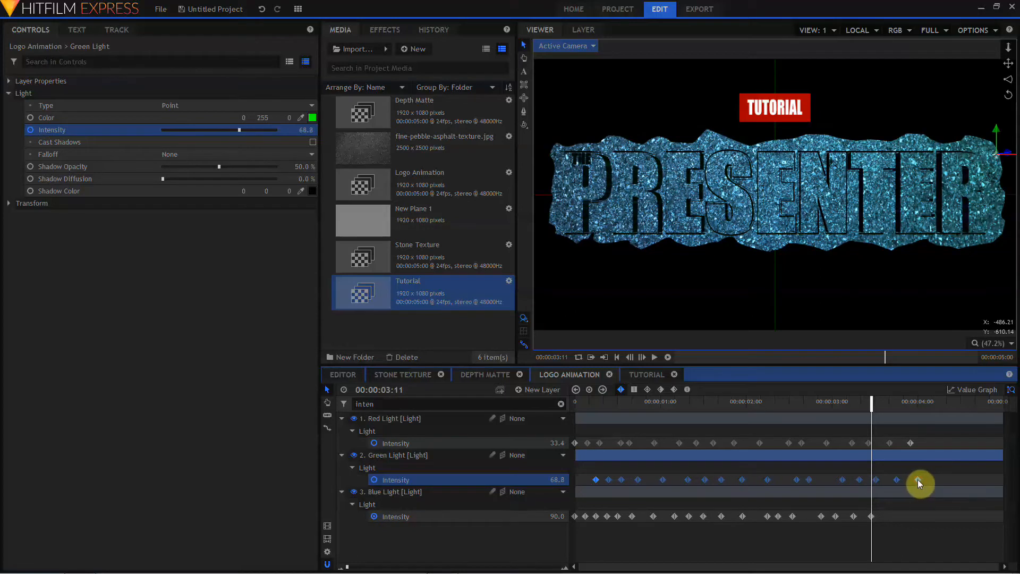
left_click_drag(596, 479, 575, 480)
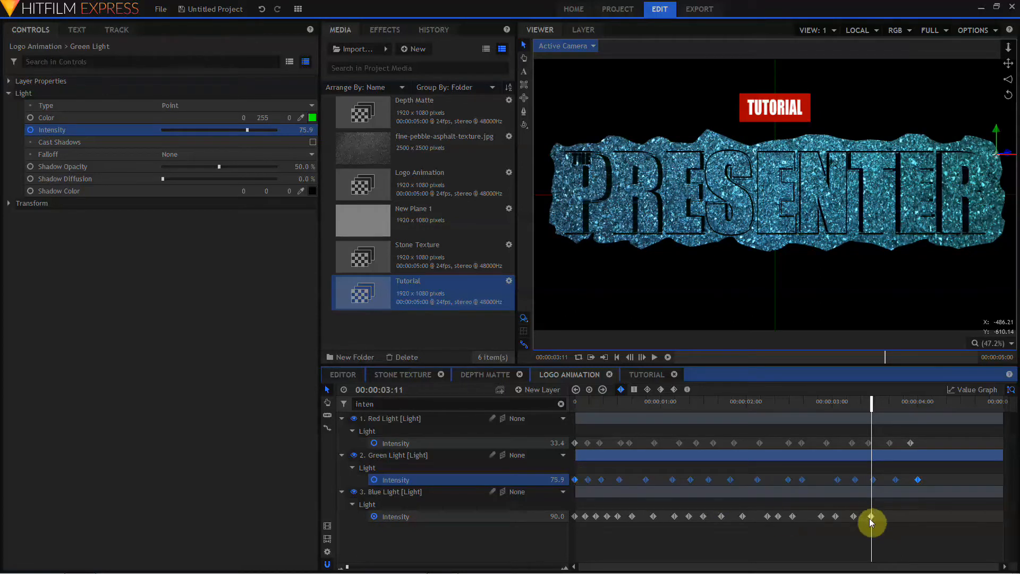
left_click_drag(872, 521, 567, 528)
left_click_drag(872, 516, 924, 517)
Select all intensity keyframes of the three lights and switch them to smooth interpolation
left_click_drag(946, 440, 565, 520)
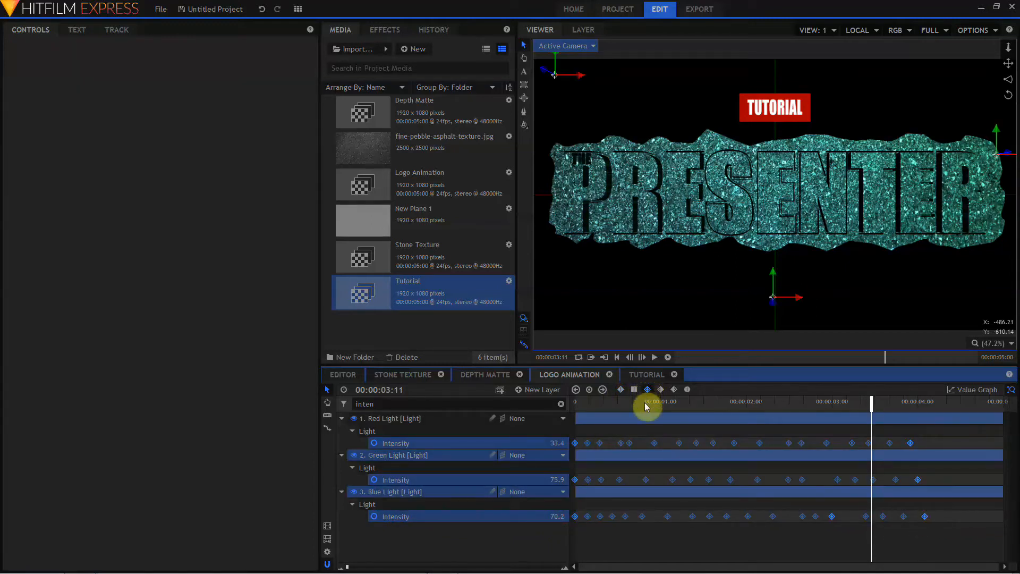
left_click_drag(602, 408, 543, 408)
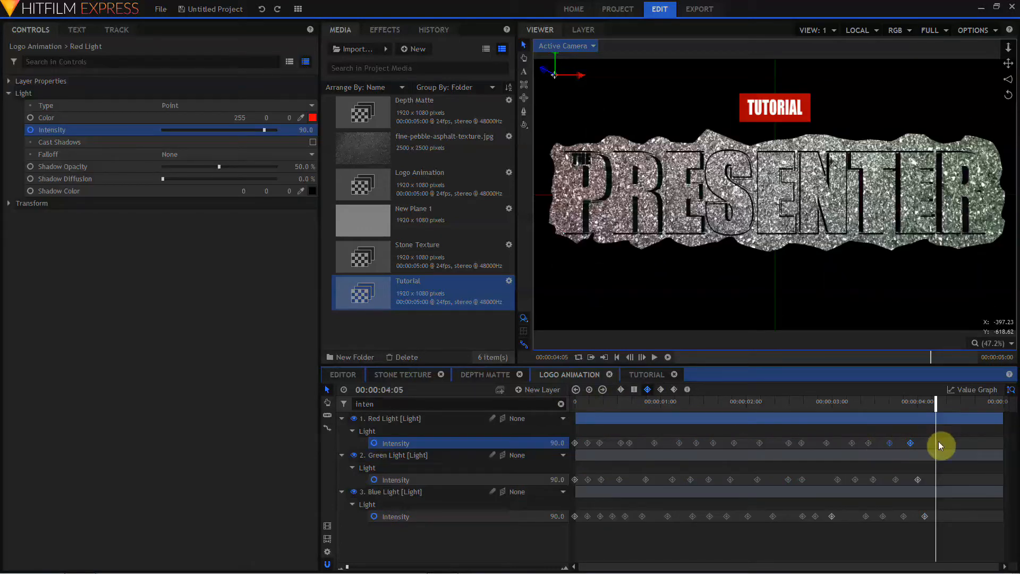
Paste the copied Red Light intensity keyframes at 4:05
right_click(941, 441)
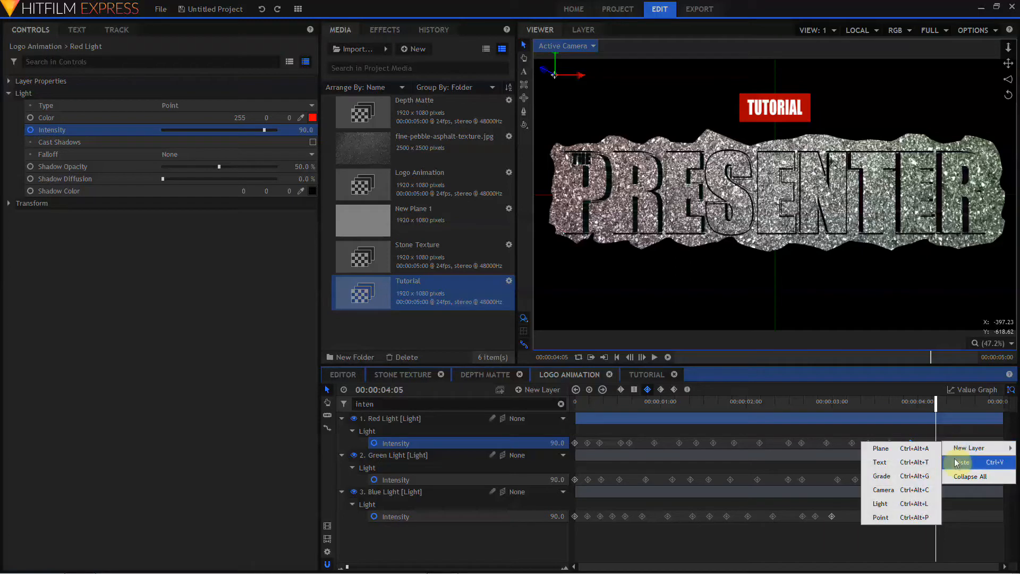
left_click(960, 462)
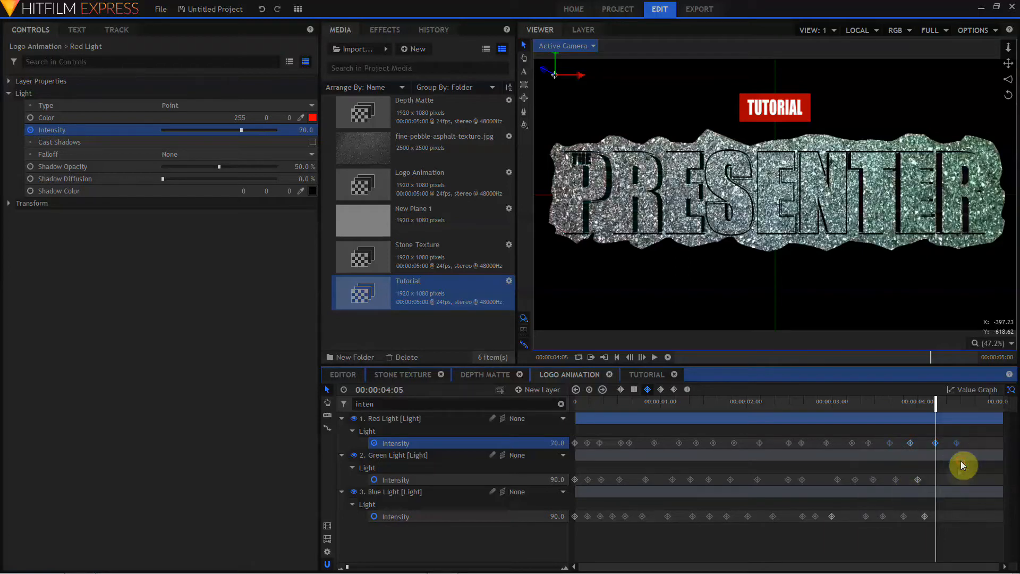
Copy the Green Light's last two intensity keyframes and paste them at 4:09
left_click(918, 479)
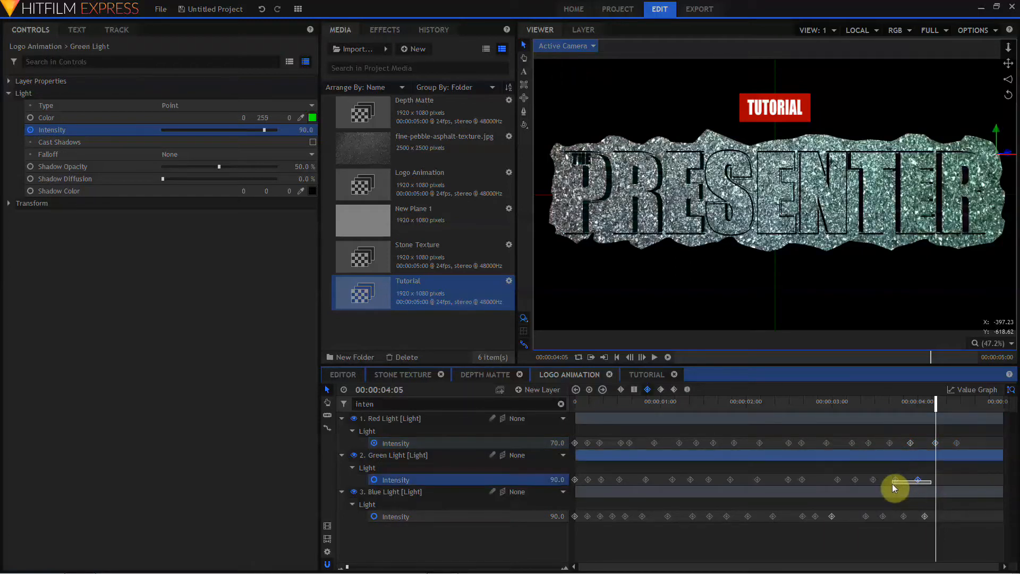
left_click(948, 478)
left_click(951, 405)
right_click(952, 479)
left_click(963, 485)
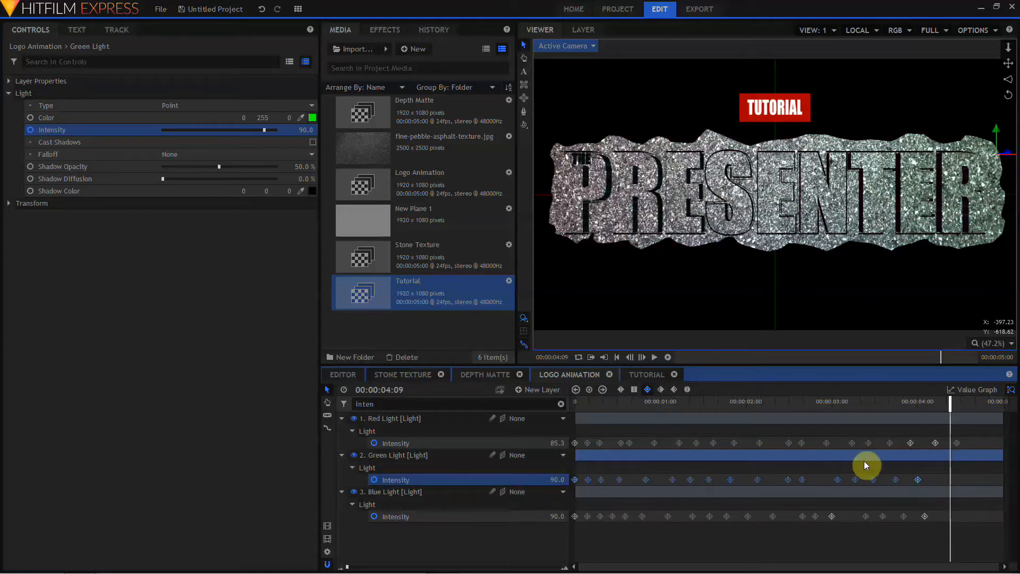
key("ctrl+v")
Copy the Blue Light's last two intensity keyframes and paste them at 4:14
left_click_drag(939, 522, 899, 512)
right_click(904, 515)
left_click(924, 451)
left_click(961, 406)
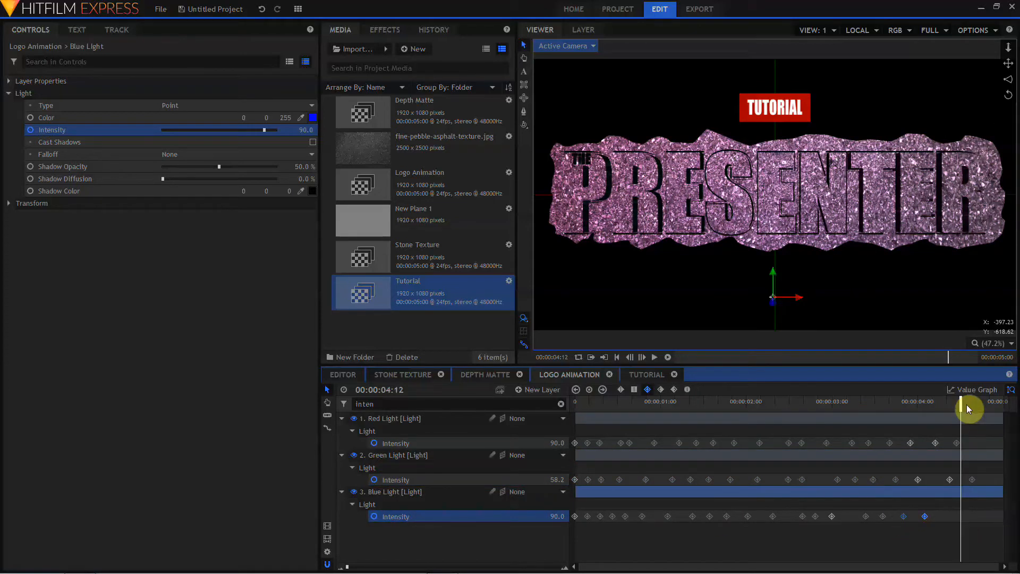
left_click(967, 405)
Copy the Red Light's intensity keyframe at 4:05 and paste it at the last frame, 4:23
left_click_drag(928, 448, 993, 440)
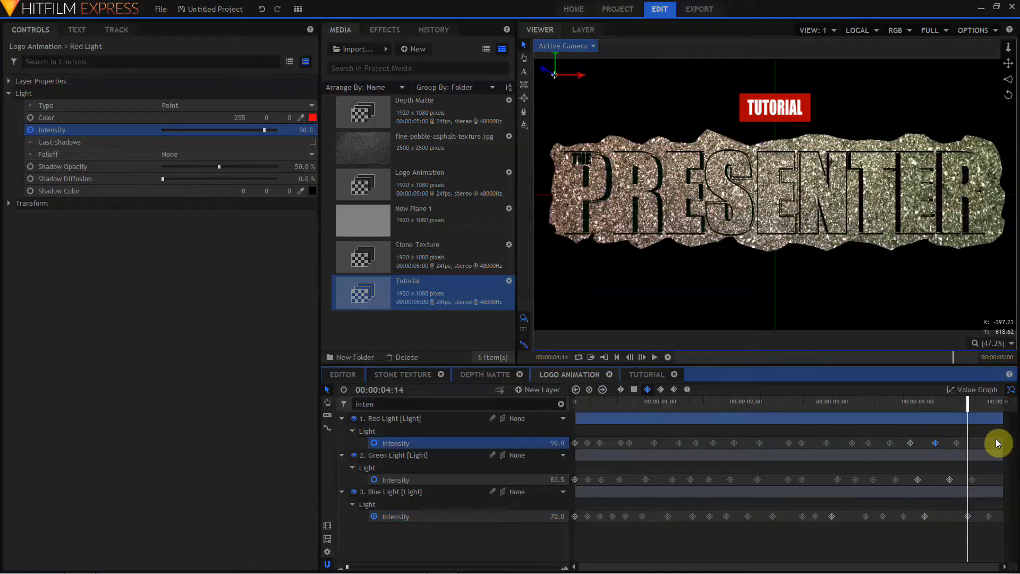
right_click(993, 441)
left_click(988, 437)
right_click(934, 443)
left_click(955, 465)
key("End")
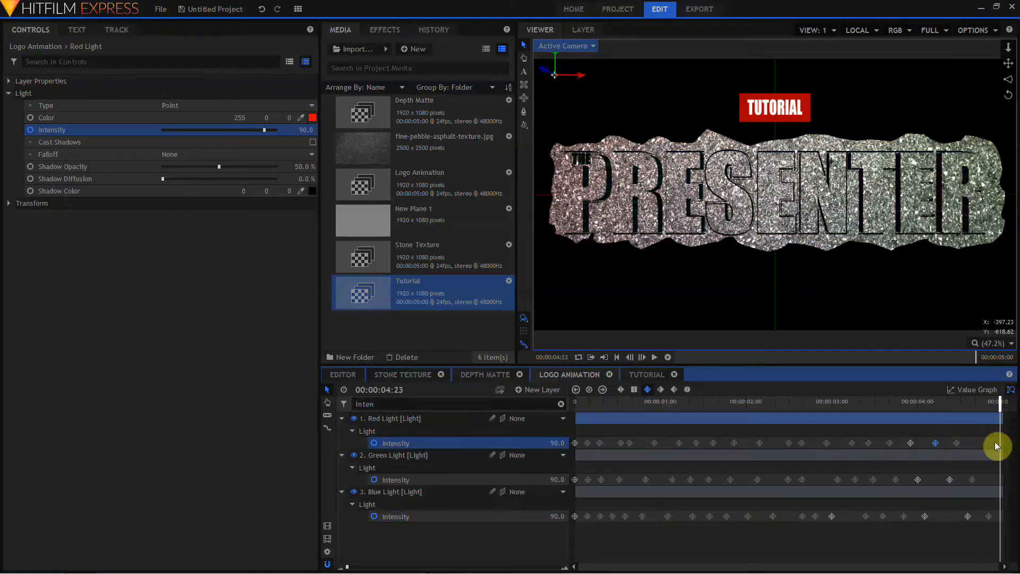
key("ctrl+v")
Play the animation from the first frame, and clear the timeline search so all layers are listed collapsed
left_click(617, 357)
left_click(654, 357)
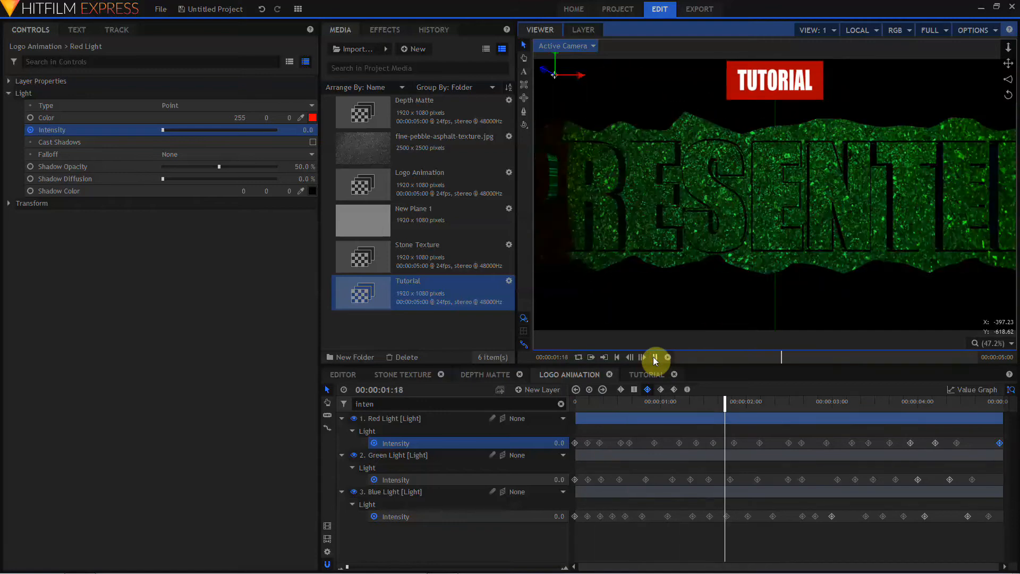
left_click(560, 405)
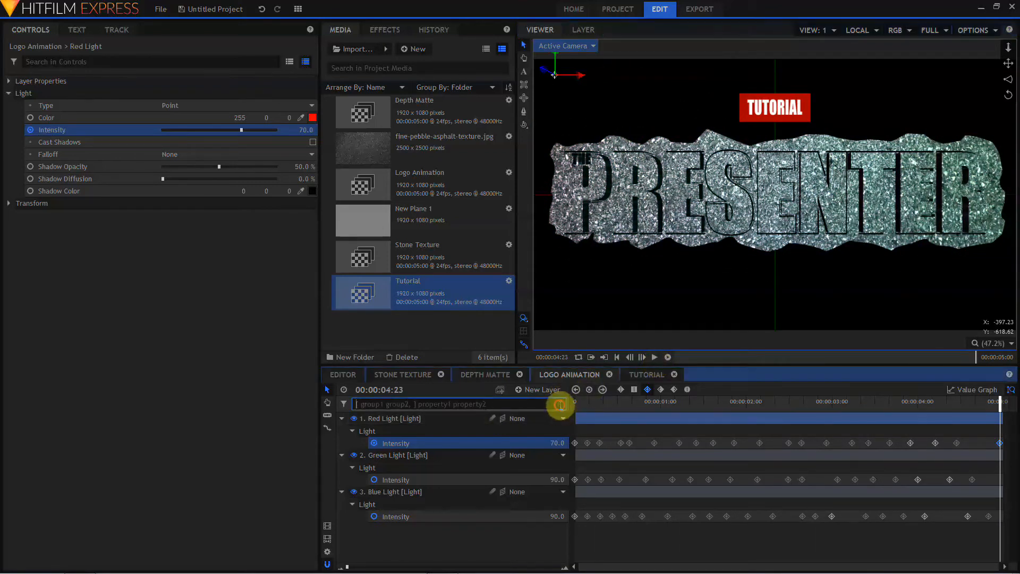
left_click(341, 418)
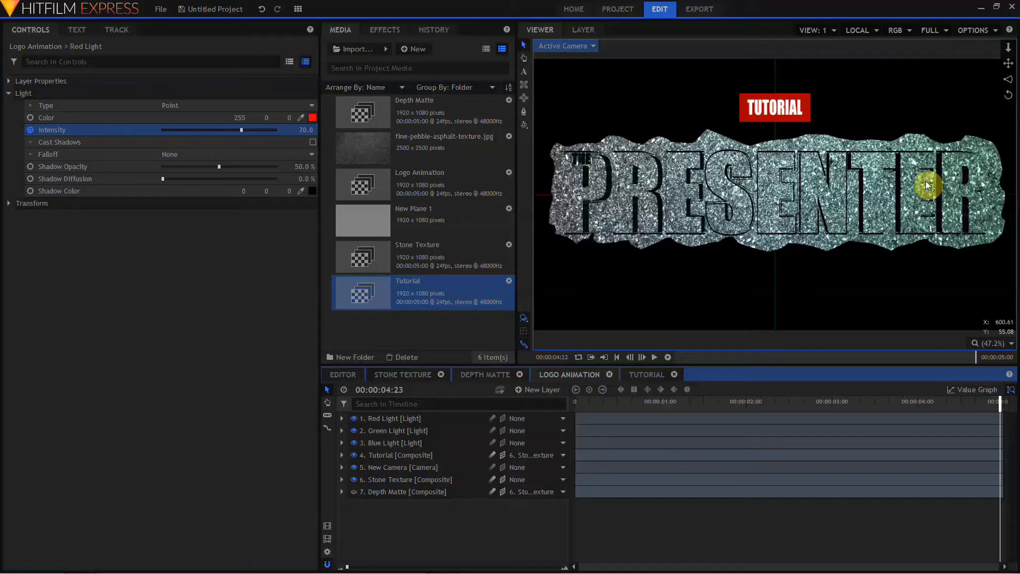
At 3:00, enable opacity keyframing on the Tutorial layer and set its opacity to 0%
left_click(833, 404)
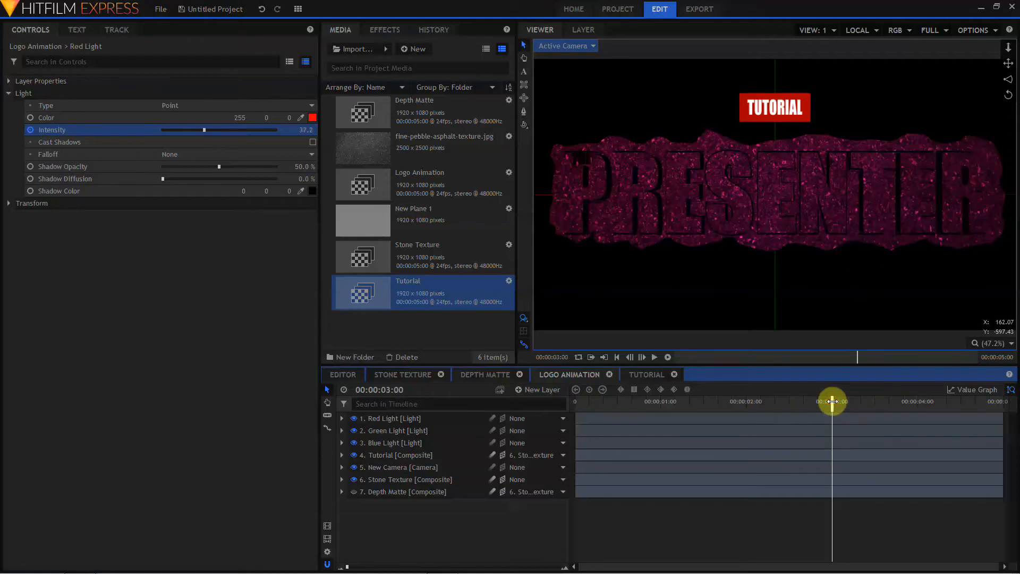
left_click(341, 455)
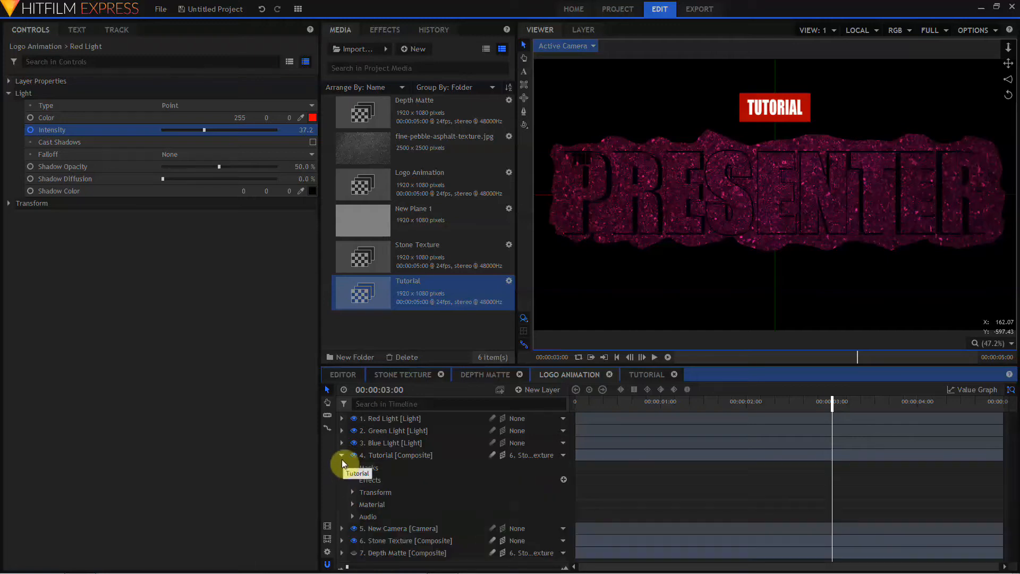
left_click(353, 492)
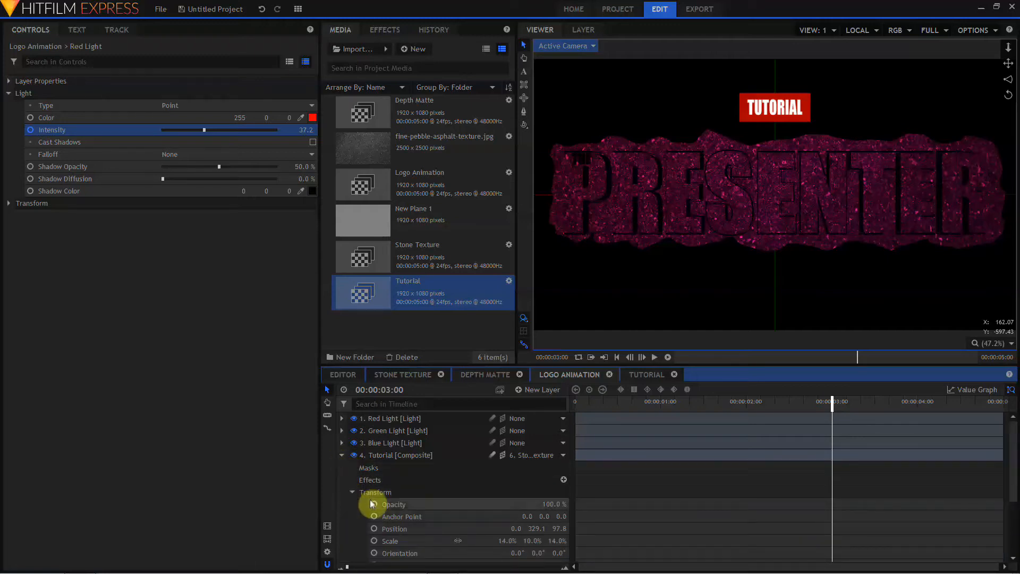
left_click(374, 504)
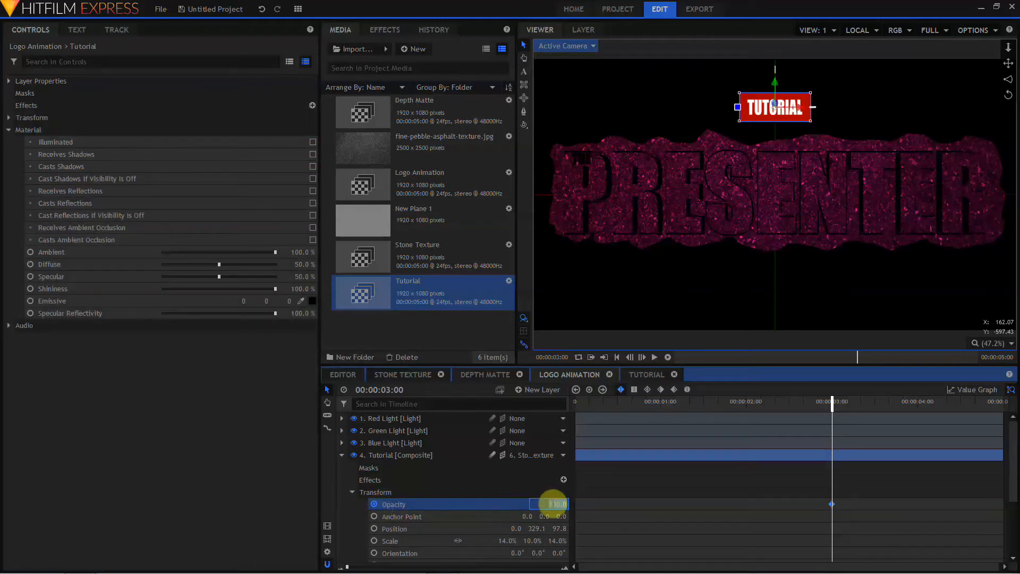
type("0")
key("Return")
Keyframe the Tutorial layer's opacity to 50% at 3:02 and 0% at 3:04
left_click(840, 402)
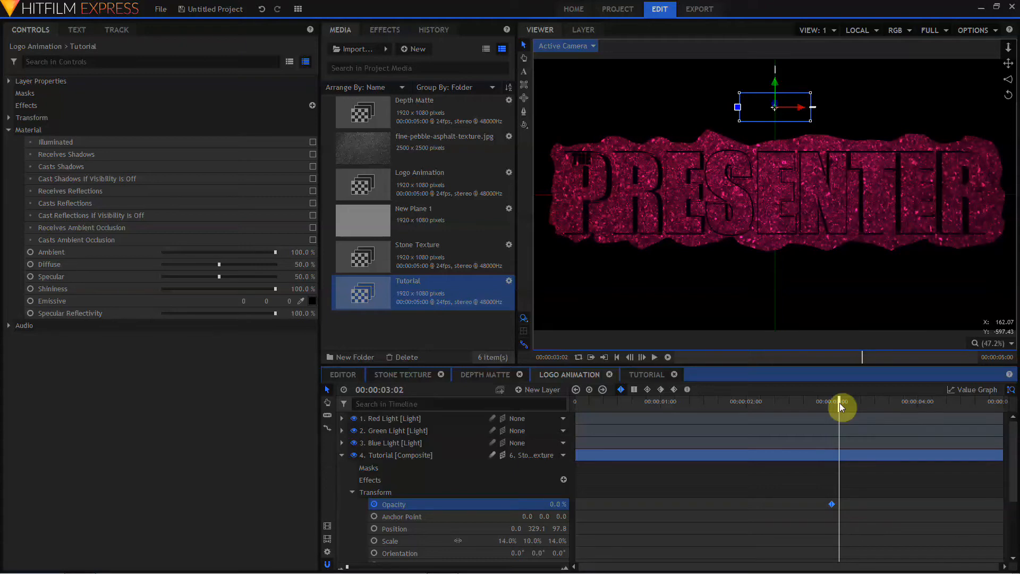
left_click(555, 503)
type("50")
key("Return")
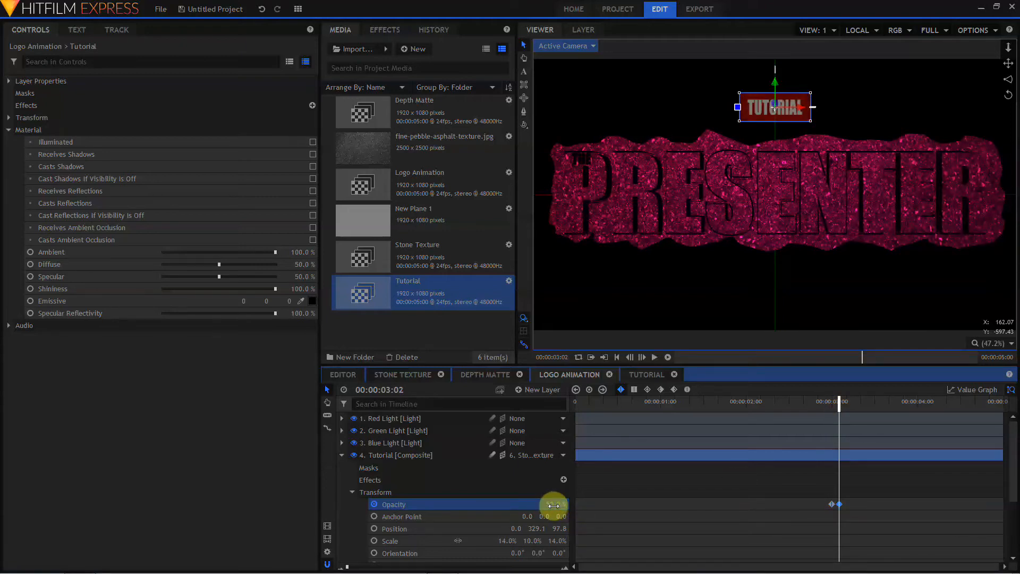
key("Right")
key("Right")
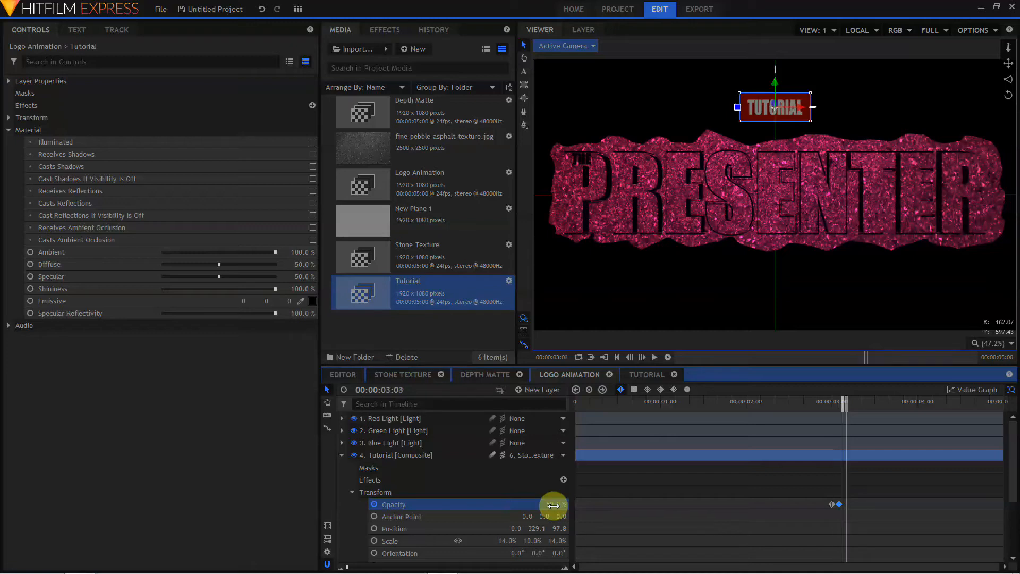
left_click(553, 506)
type("0")
key("Return")
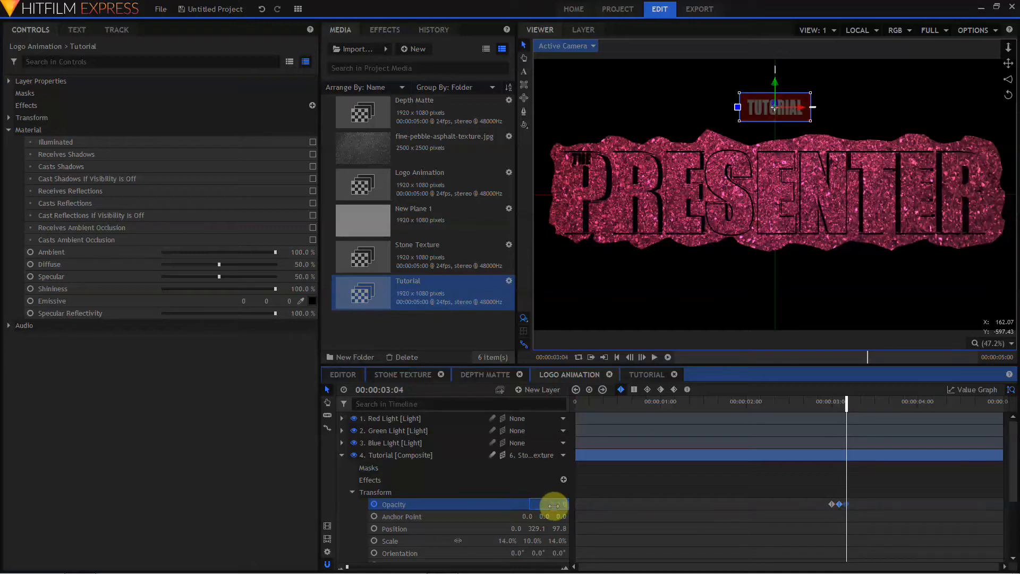
Keyframe the Tutorial layer's opacity to a dim, partly transparent level at 3:06 and 0% at 3:07
key("Right")
key("Right")
key("Right")
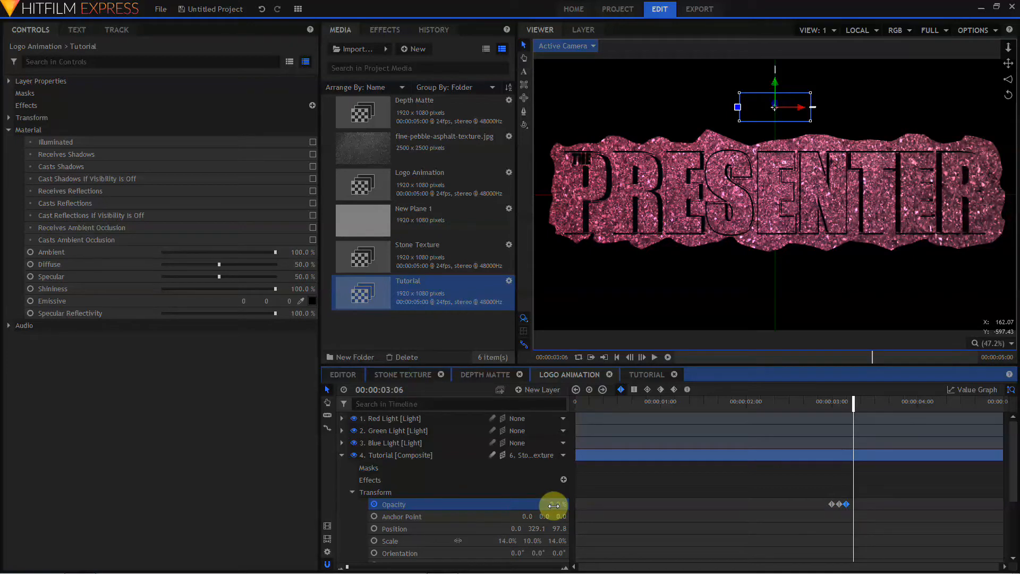
left_click(553, 505)
type("75")
key("Return")
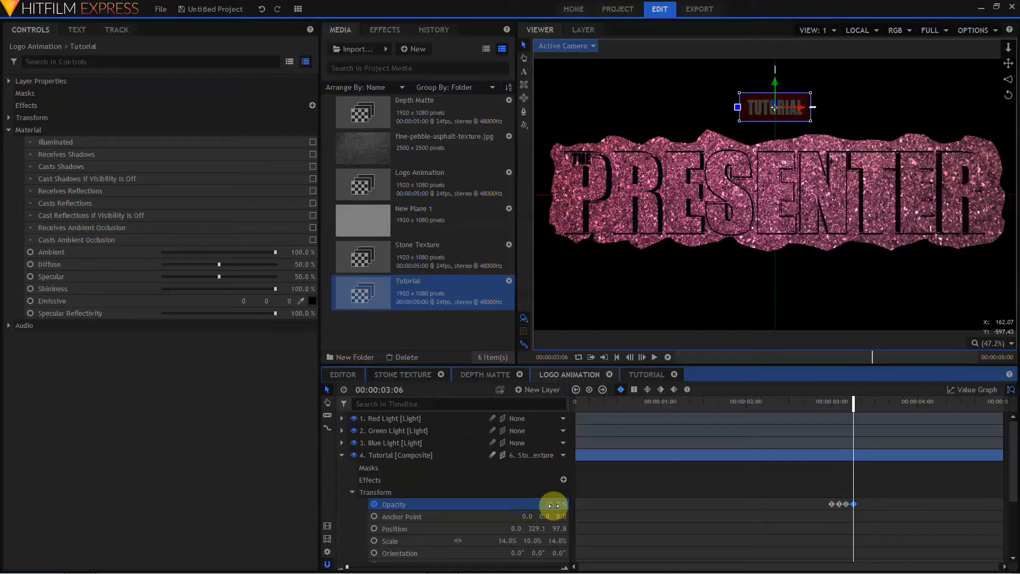
key("Right")
left_click(553, 506)
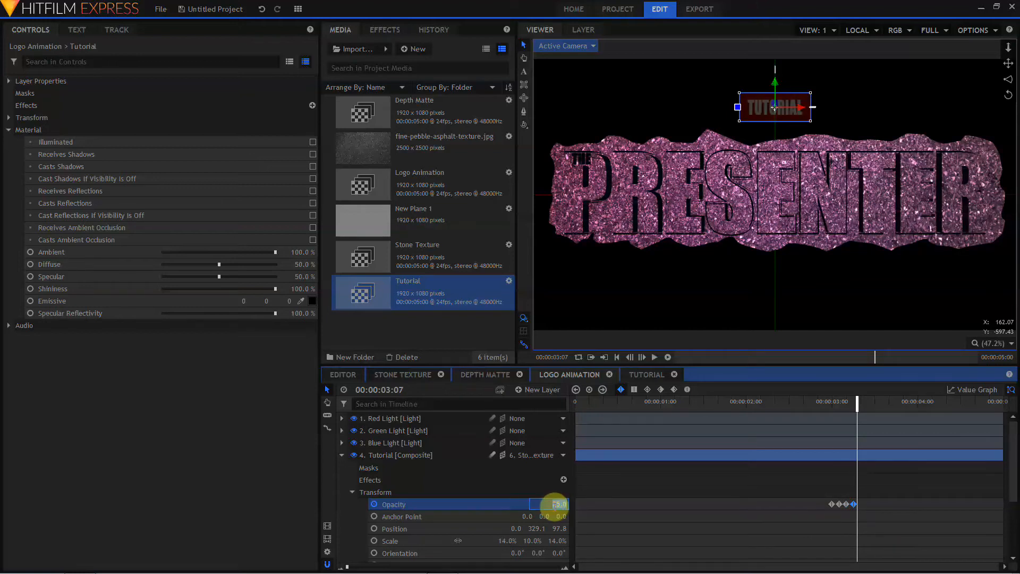
type("0")
key("Return")
Keyframe the Tutorial layer's opacity to 75% at 3:09 and 25% at 3:11
key("Right")
key("Right")
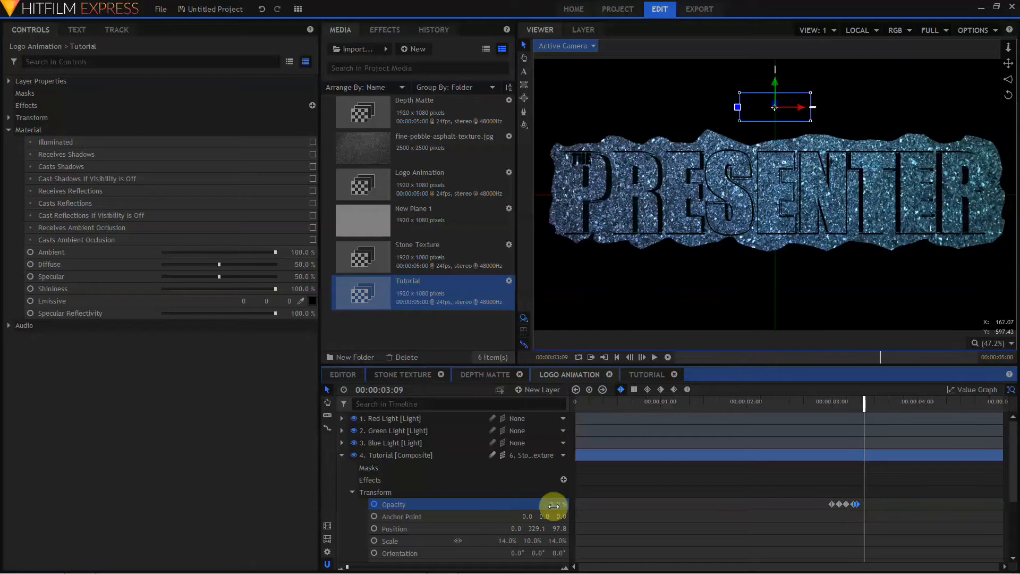
left_click(554, 506)
type("75")
key("Return")
key("Right")
key("Right")
left_click(554, 506)
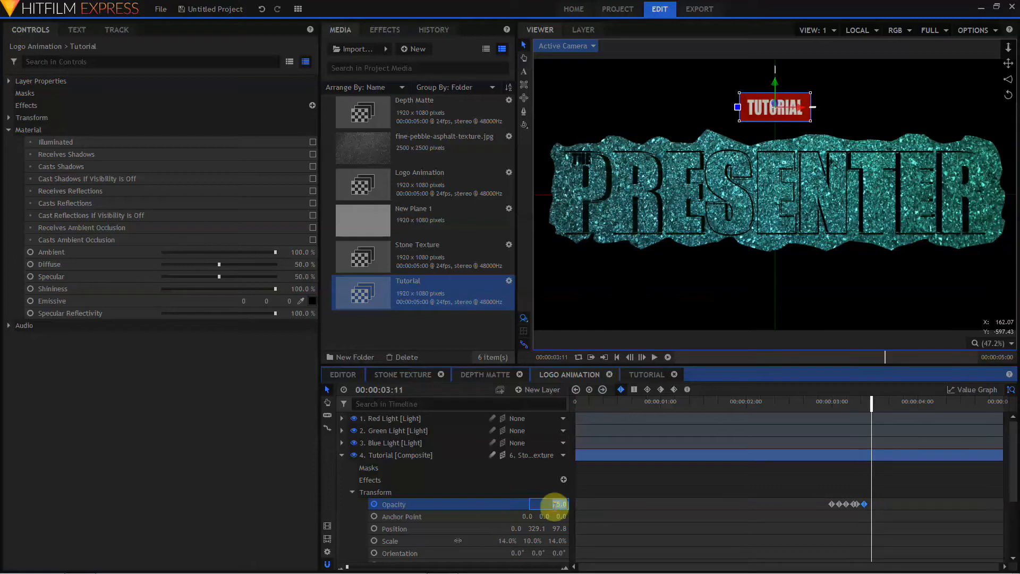
type("25")
key("Return")
Keyframe the Tutorial layer's opacity to 100% at 3:14
key("Right")
key("Right")
key("Right")
left_click(553, 505)
type("100")
key("Return")
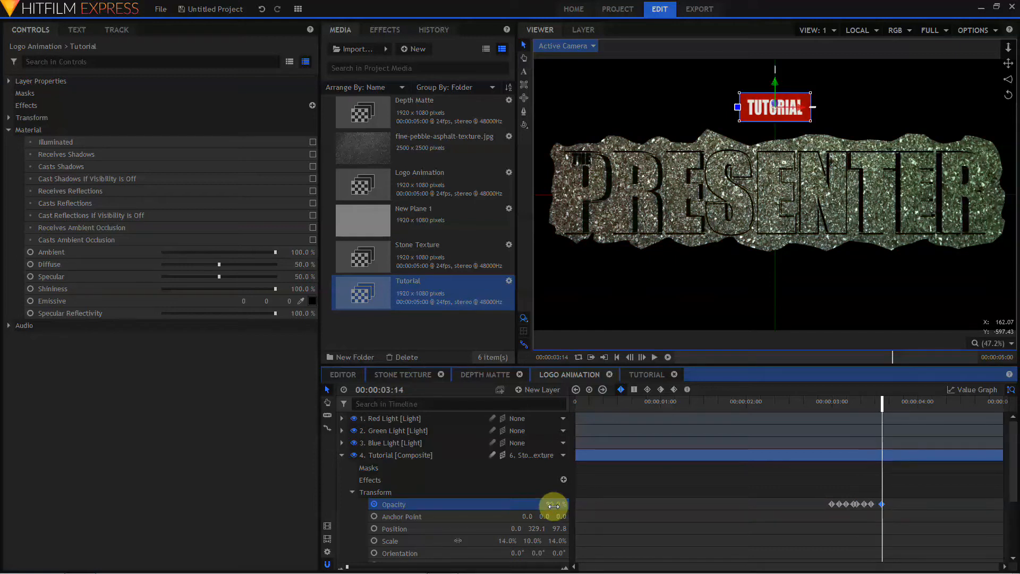
Keyframe the Tutorial layer's opacity to 50% at 3:16 and 100% at 3:18, and play back the flicker from 2:17
key("Right")
key("Right")
left_click(553, 506)
type("50")
key("Return")
key("Right")
key("Right")
left_click(553, 506)
type("100")
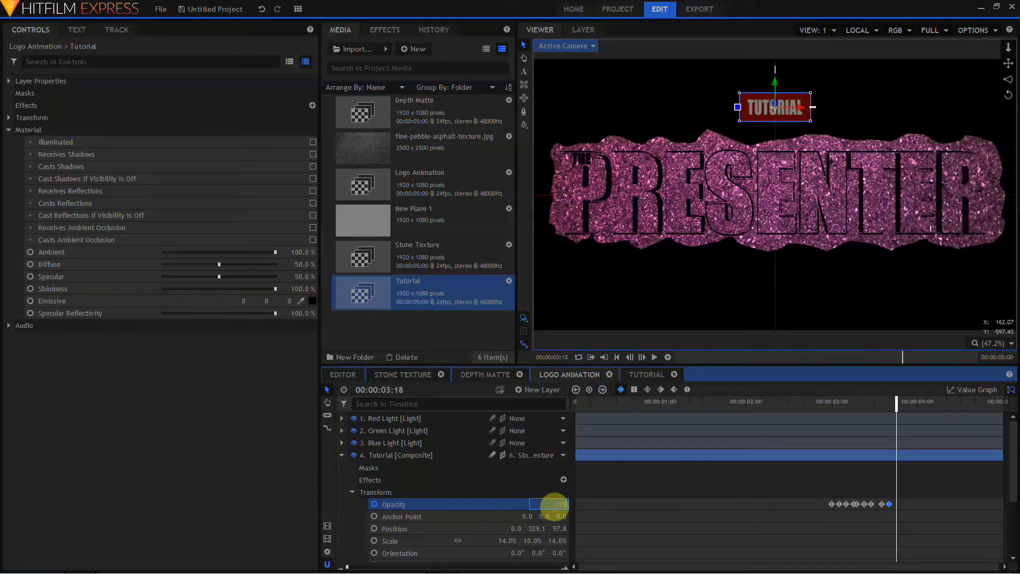
key("Return")
left_click(807, 399)
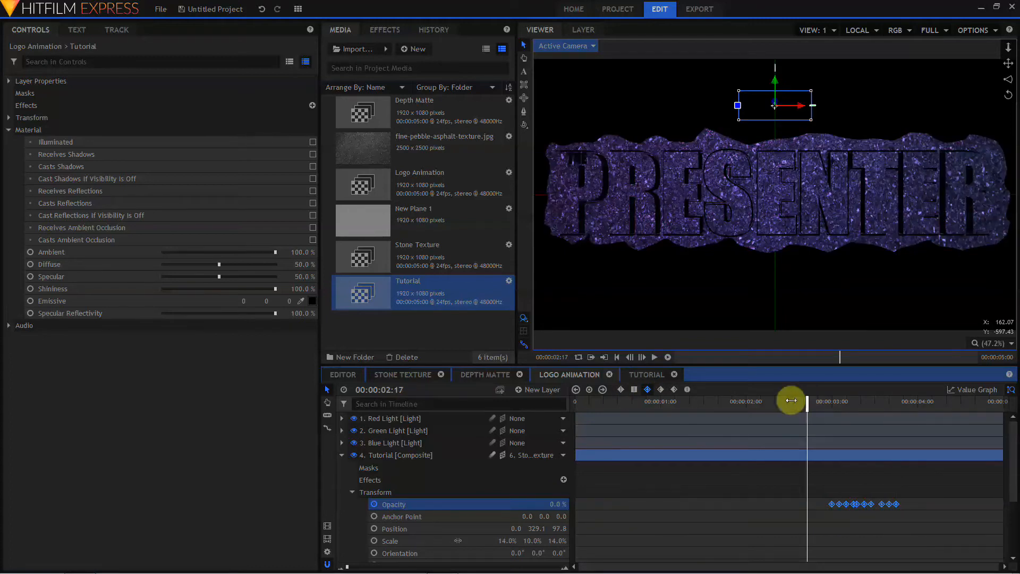
left_click(654, 357)
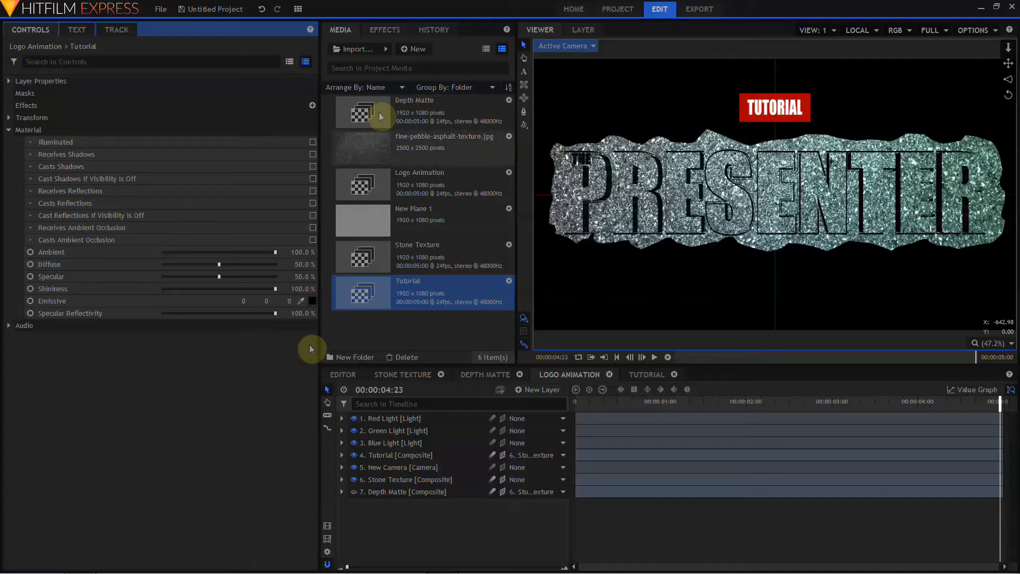
Add New Plane 1 as the top layer of the Logo Animation composite and apply the Fractal Noise effect to it
left_click(431, 226)
left_click_drag(450, 333, 441, 419)
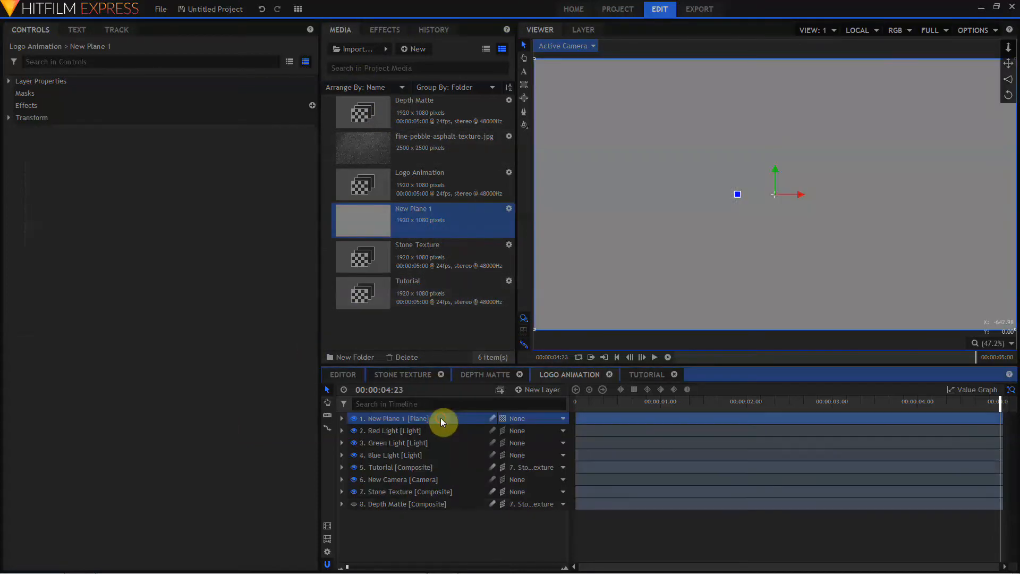
left_click(385, 30)
type("frac")
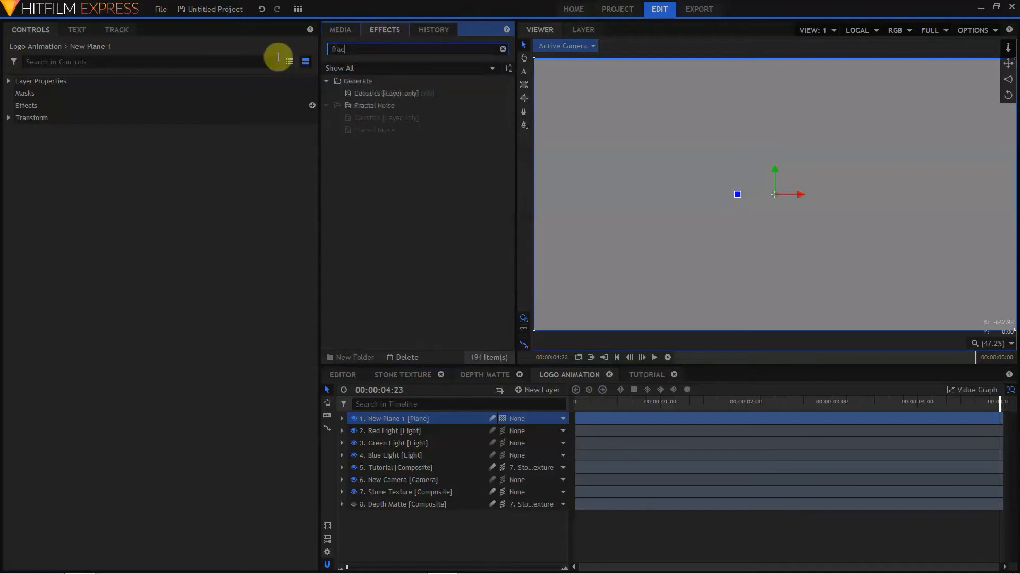
left_click(372, 107)
left_click_drag(372, 112, 18, 128)
left_click(19, 118)
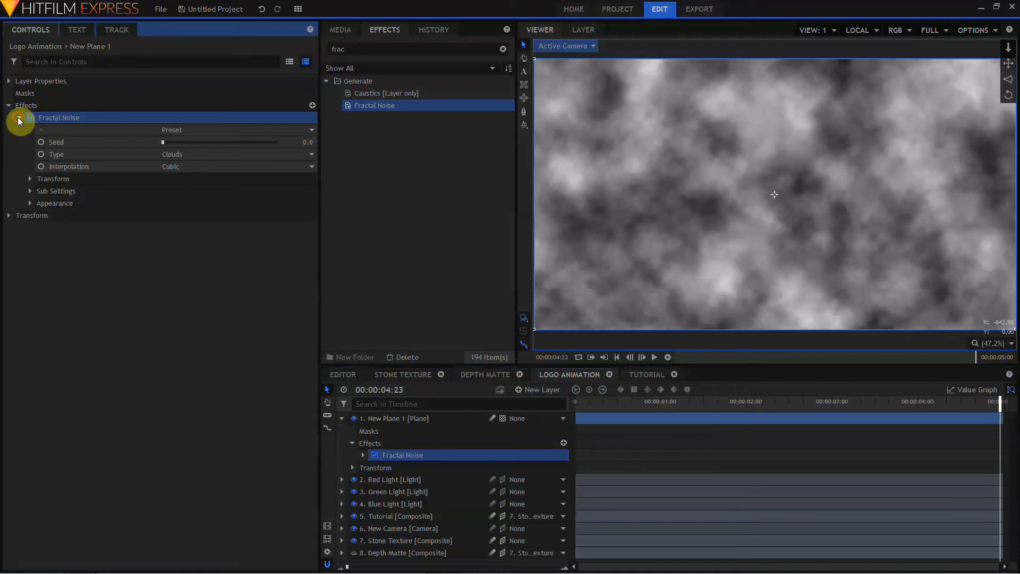
Set the plane's Fractal Noise preset to Starfield and its layer blend mode to Add
left_click(177, 131)
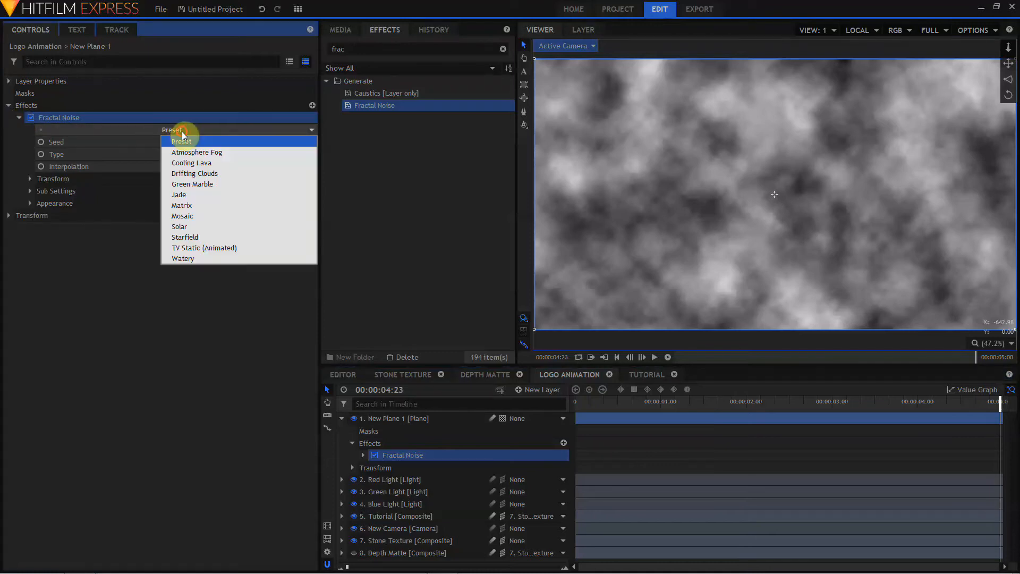
left_click(205, 238)
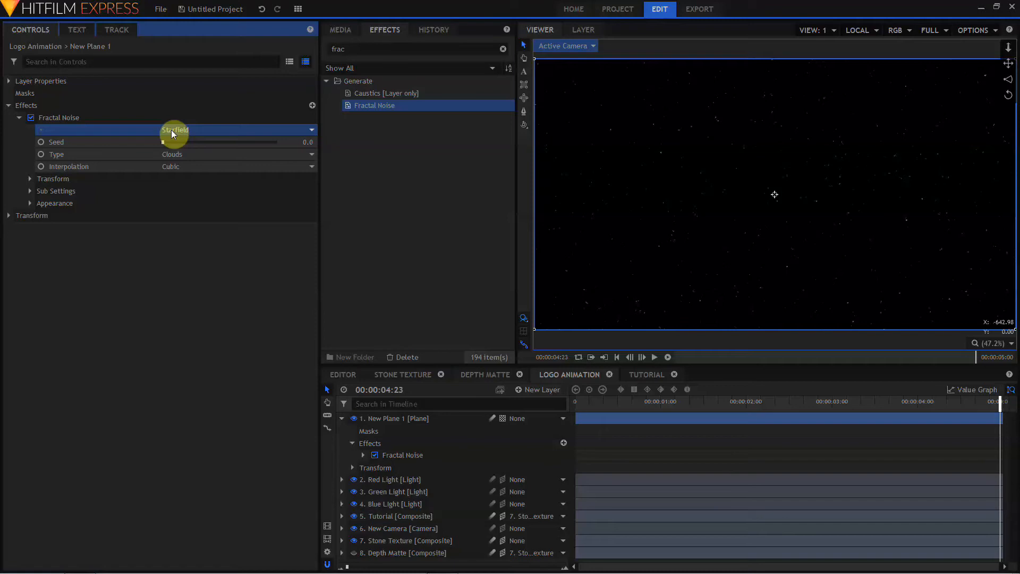
left_click(9, 81)
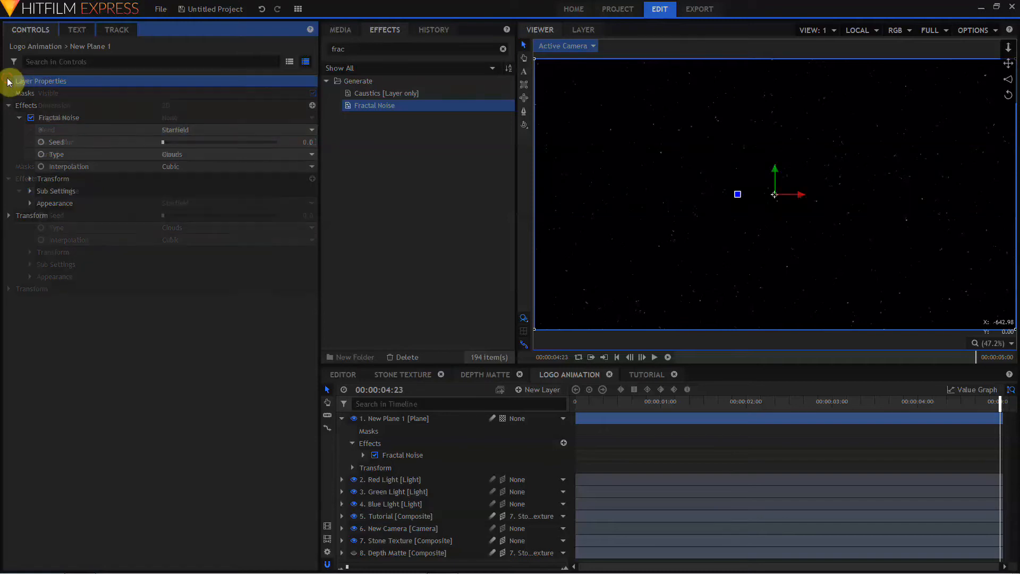
left_click(178, 130)
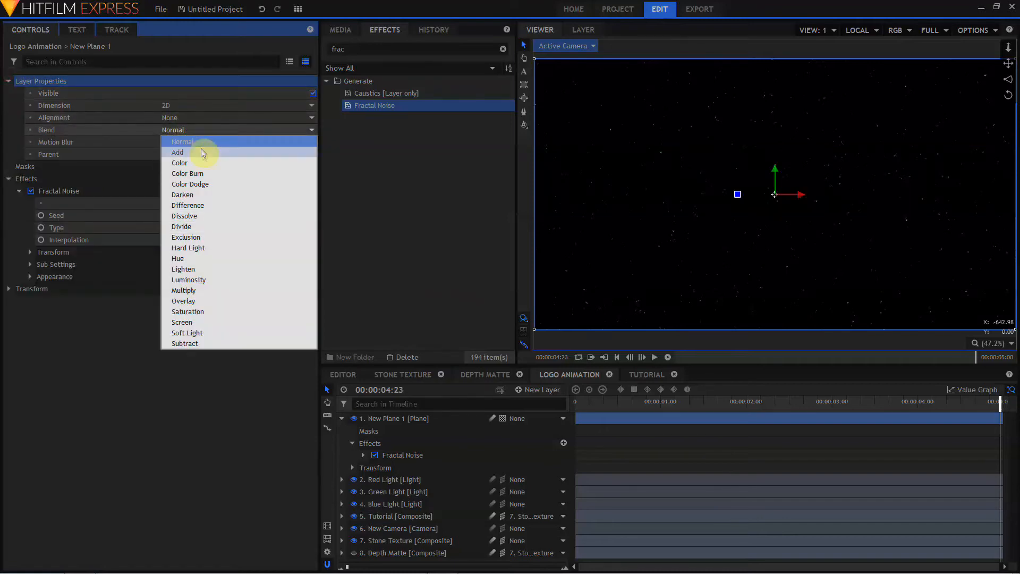
left_click(202, 151)
Change Color 2 in the Fractal Noise appearance to light green (85, 255, 127)
left_click(31, 277)
left_click(40, 300)
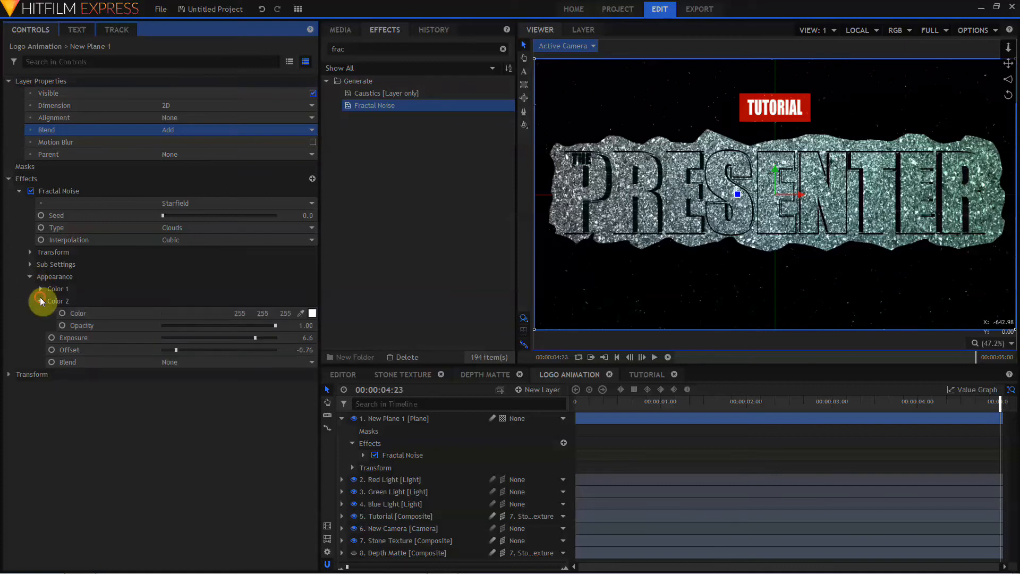
left_click(311, 314)
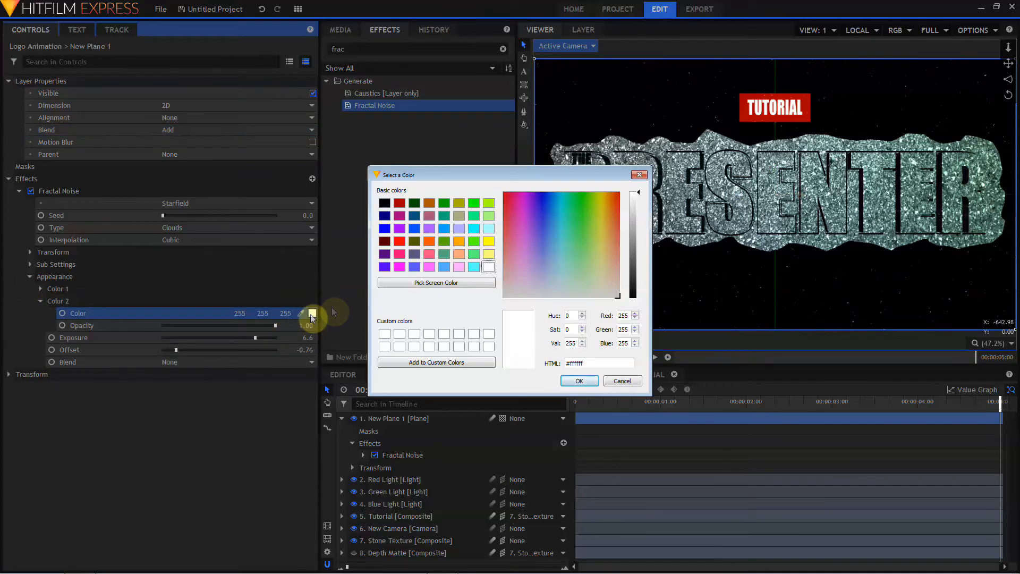
left_click(474, 254)
left_click(579, 380)
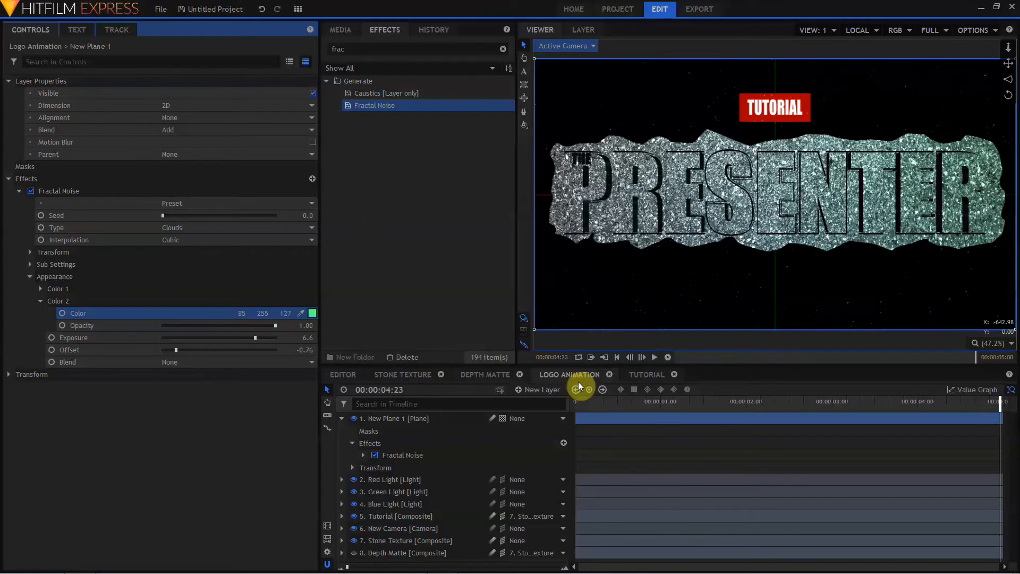
Convert New Plane 1 to a 3D plane and rename it Particles 01
left_click(502, 418)
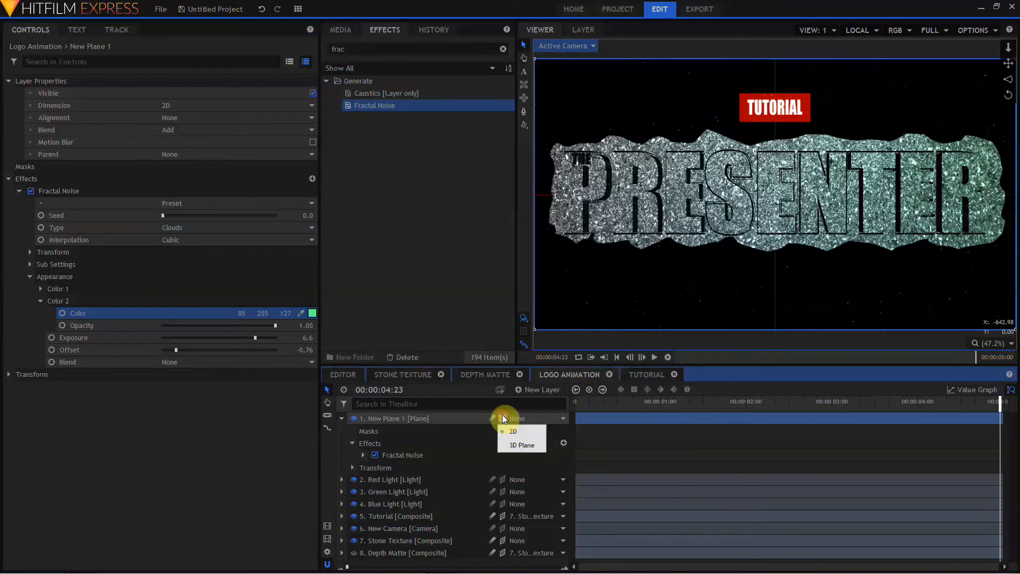
left_click(521, 444)
double_click(402, 418)
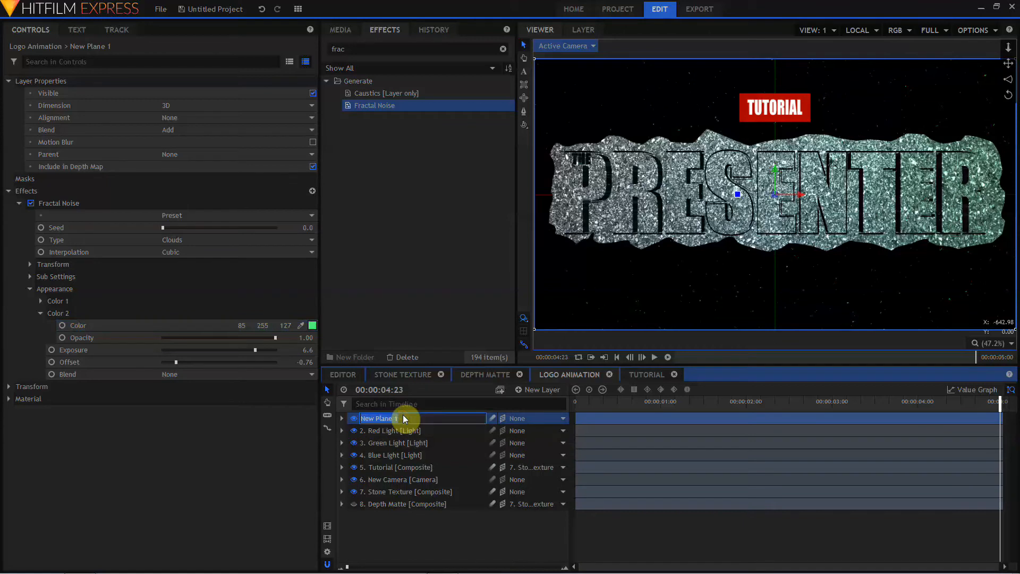
type("Particles 01")
key("Return")
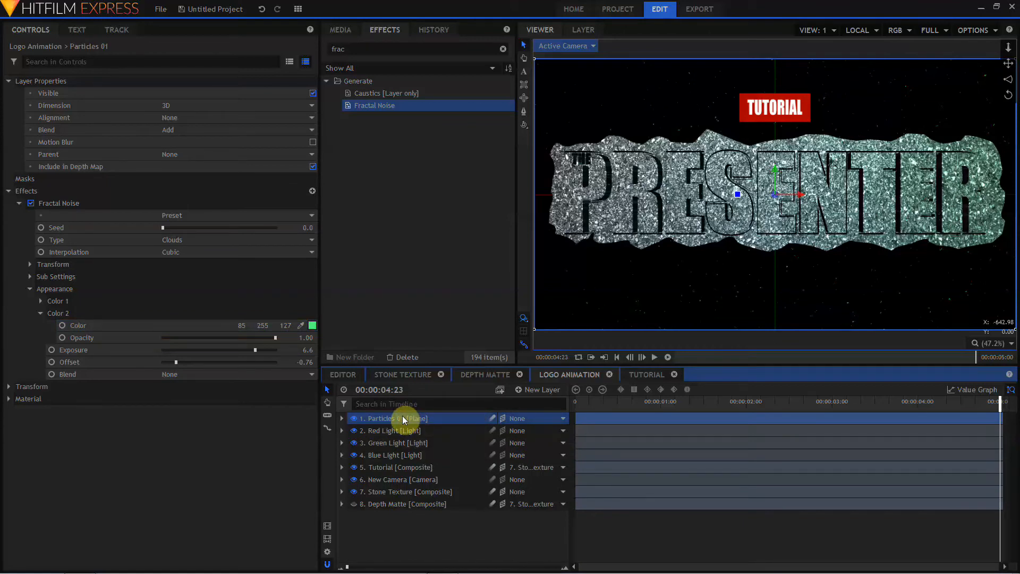
Duplicate the Particles 01 layer three times and rename the second copy in the stack Particles 02
key("ctrl+d")
key("ctrl+d")
key("ctrl+d")
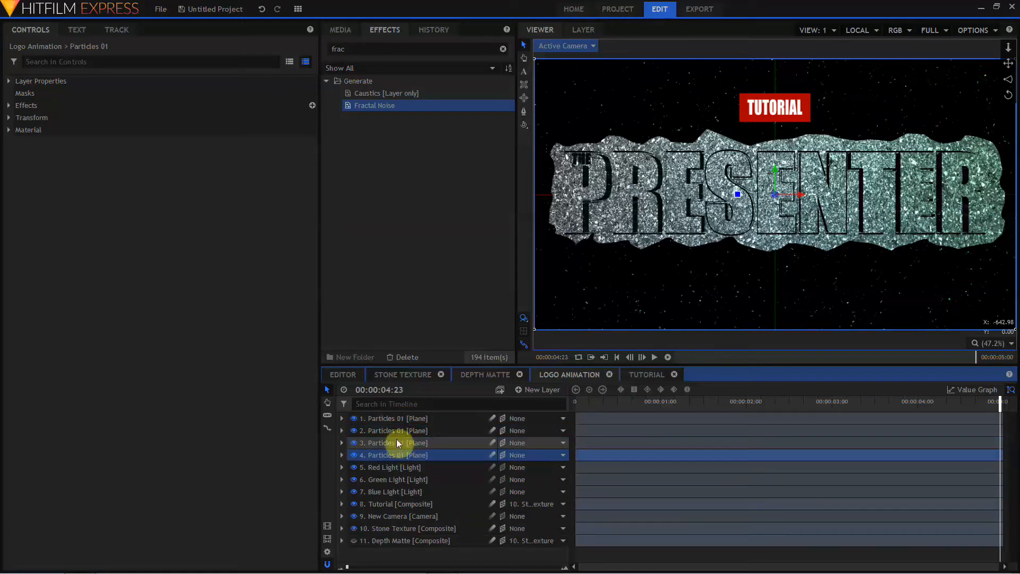
double_click(395, 434)
left_click(398, 431)
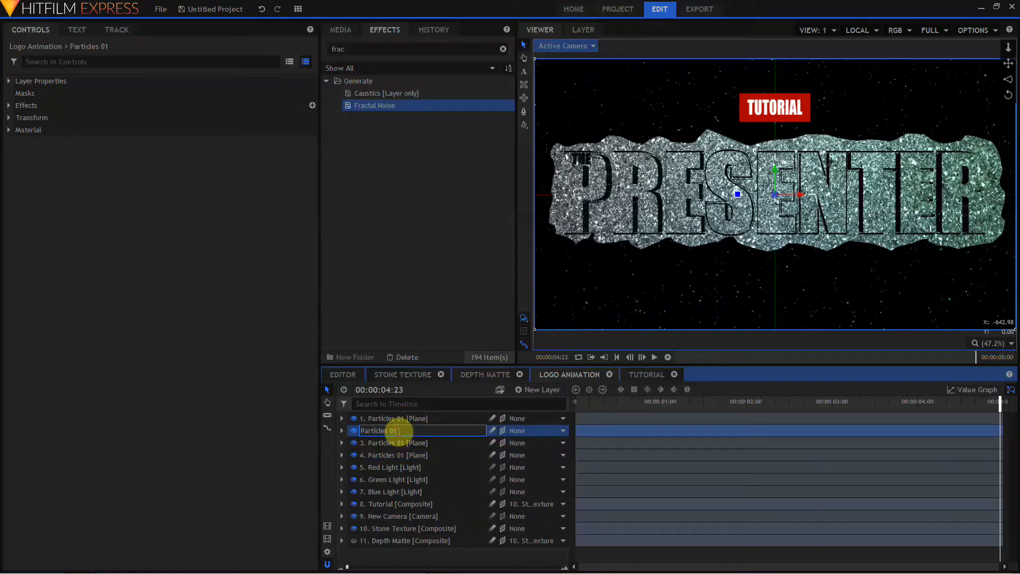
type("2")
key("Return")
Rename the two remaining duplicate planes Particles 03 and Particles 04
double_click(392, 443)
key("BackSpace")
type("3")
key("Return")
double_click(401, 453)
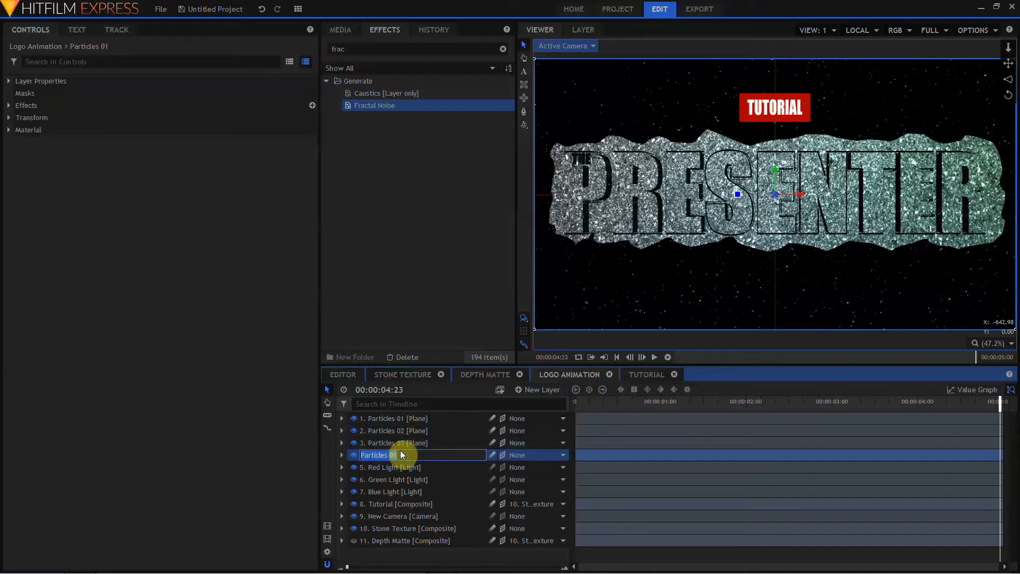
key("BackSpace")
type("4")
key("Return")
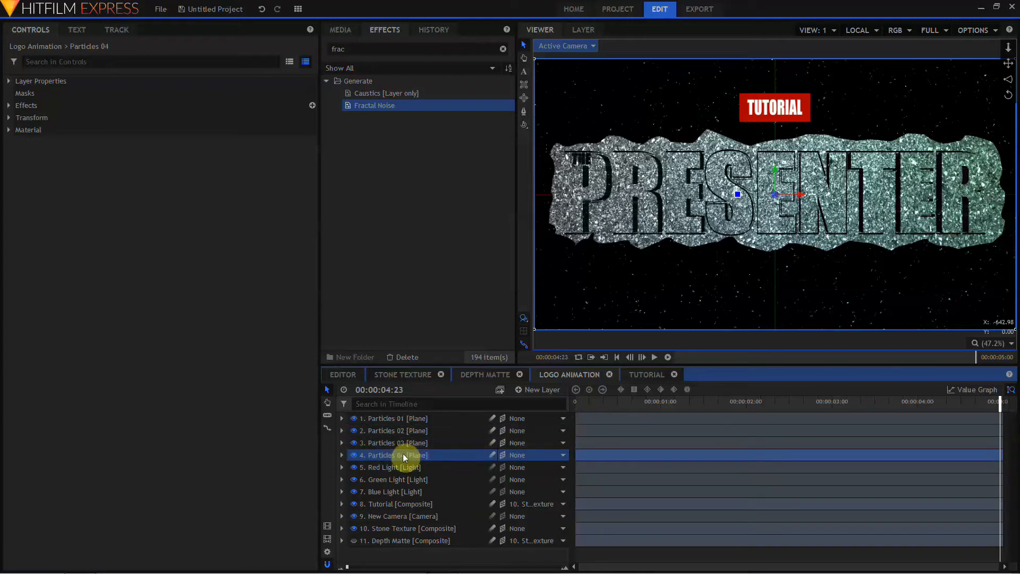
Set the Fractal Noise seed to 27 on Particles 01, 100 on Particles 02 and 6700 on Particles 03
left_click(400, 405)
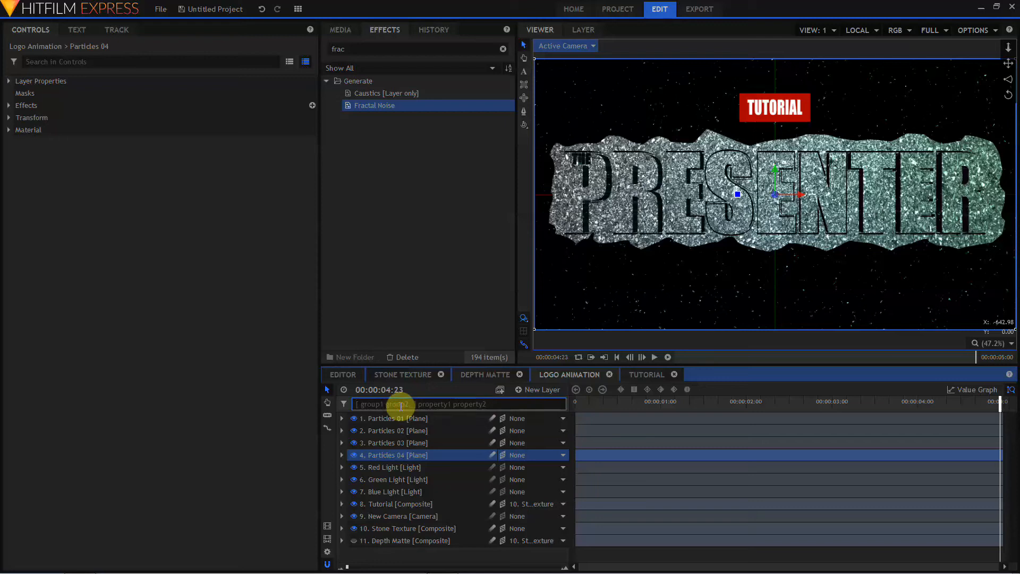
type("seed")
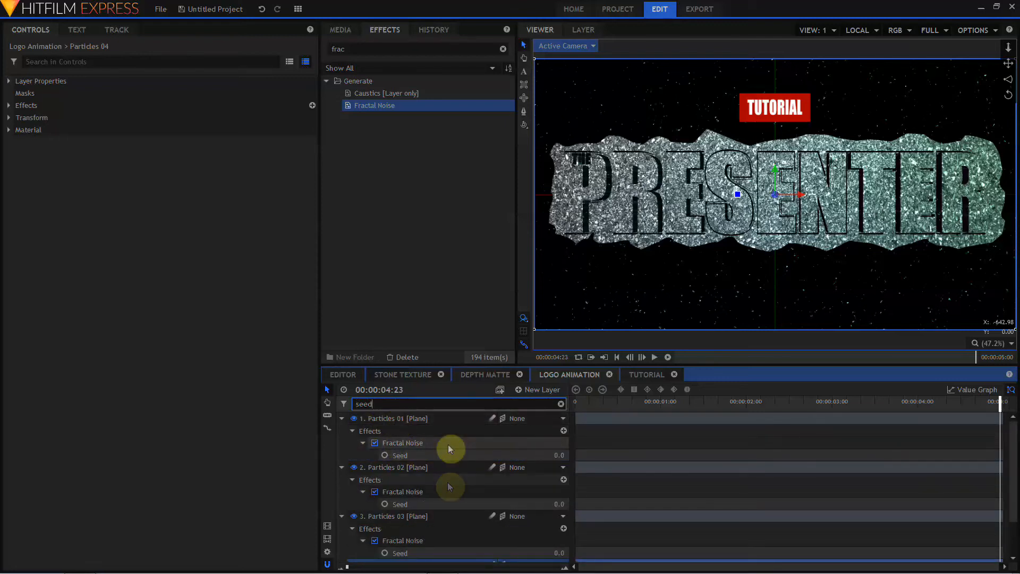
left_click(558, 454)
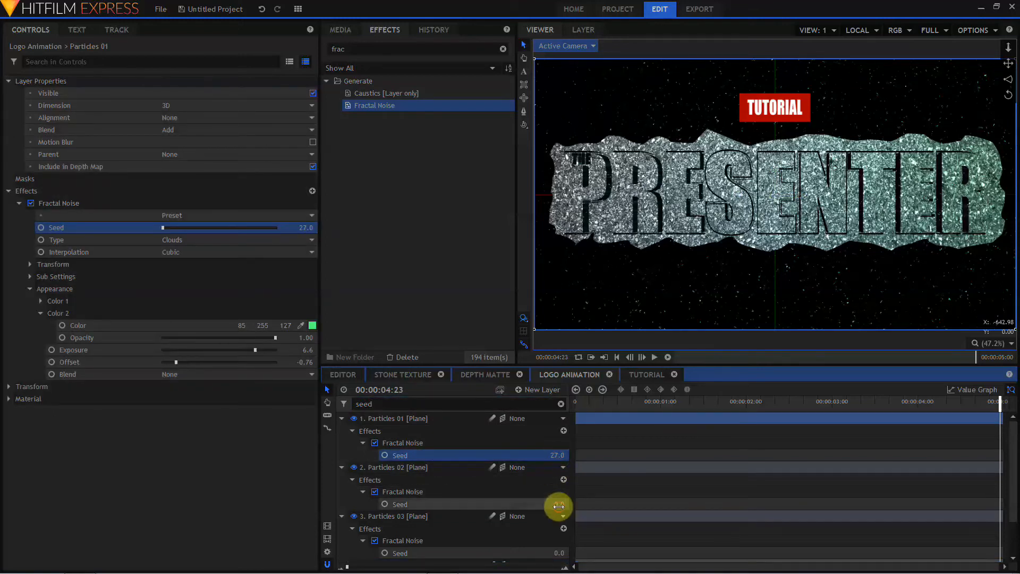
left_click(559, 506)
type("100")
key("Return")
left_click(560, 551)
type("6700")
key("Return")
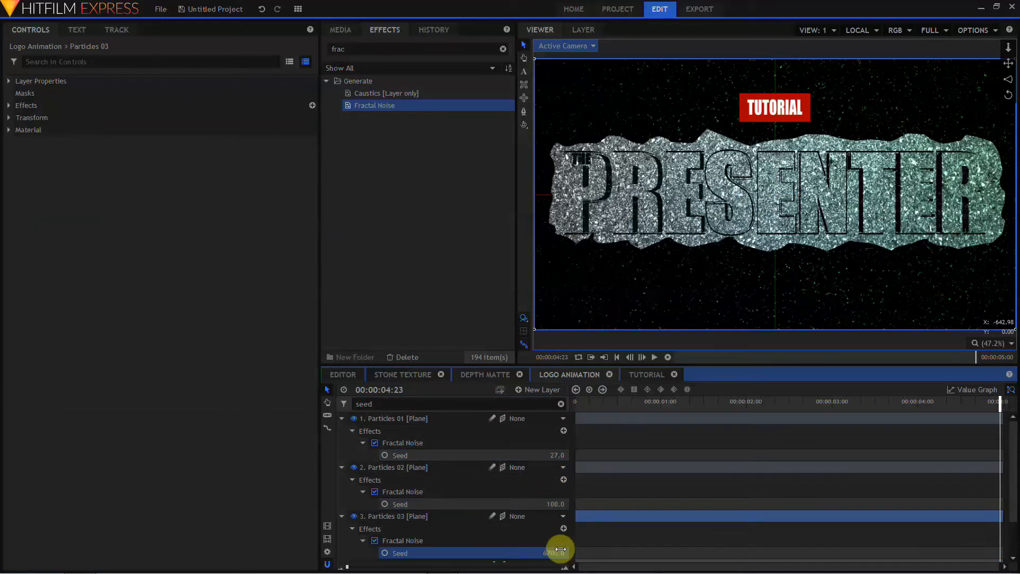
left_click(561, 404)
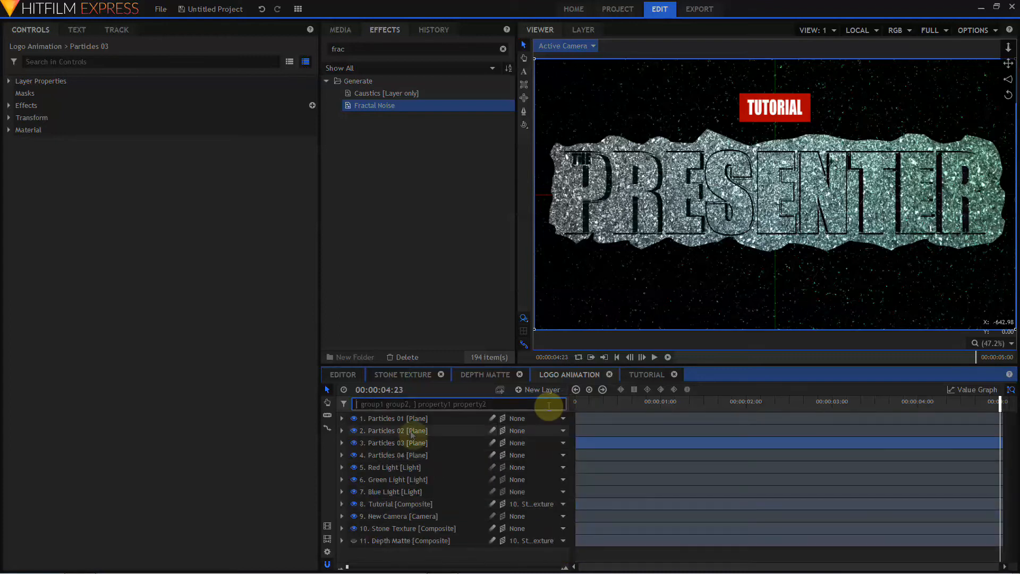
Move the Particles 01 plane along Z to about -1234 and scale it uniformly to 146%
left_click(405, 418)
left_click(773, 202)
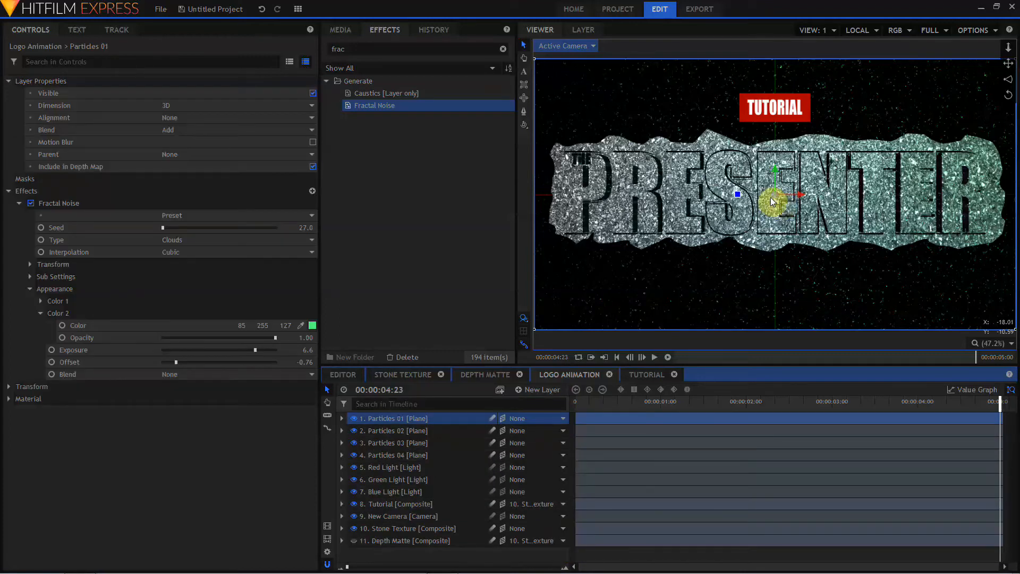
left_click_drag(777, 198, 762, 140)
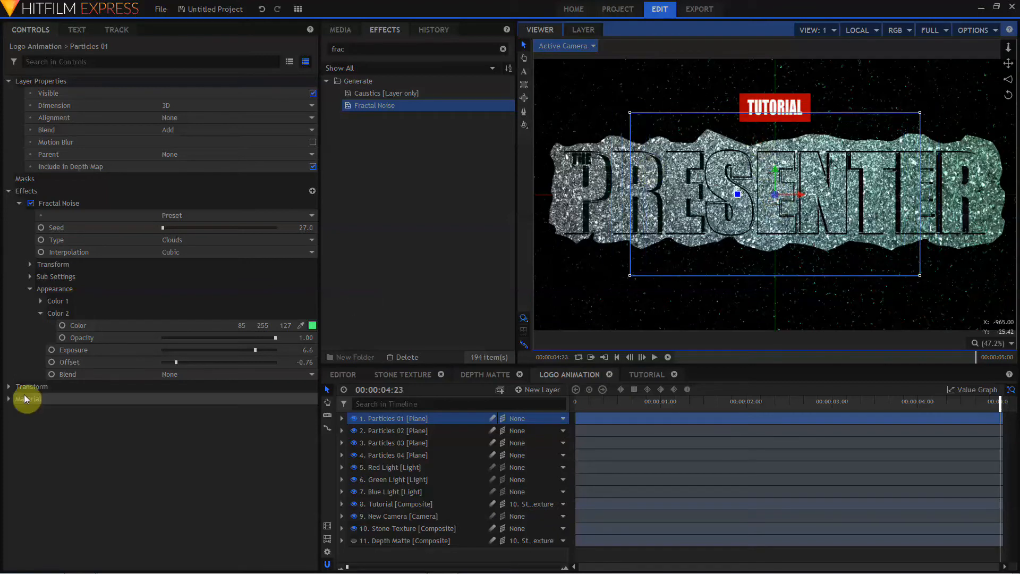
left_click(25, 398)
Move the Particles 02 plane along Z to about -954 and scale it up uniformly to fill the frame
left_click(409, 431)
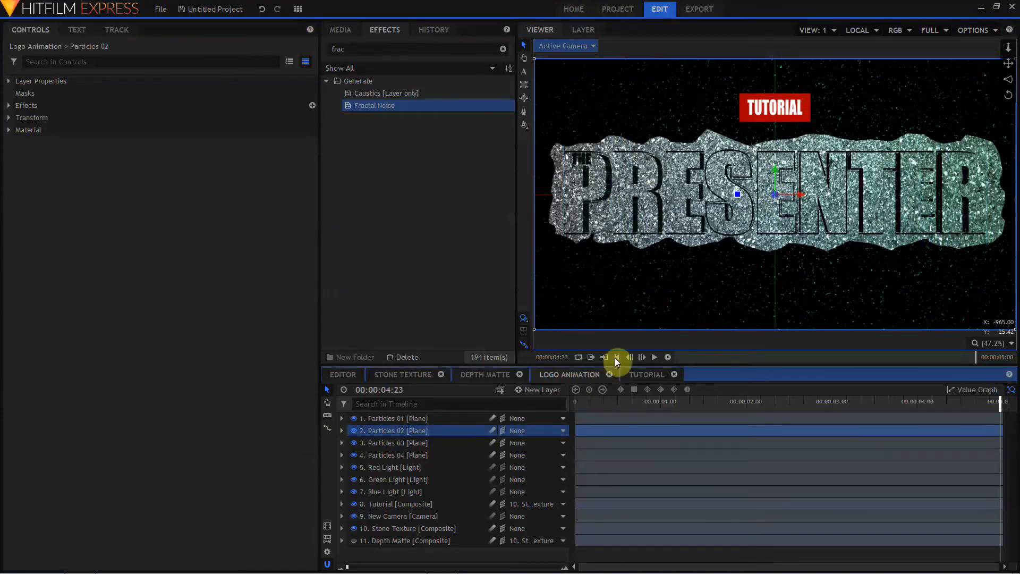
left_click(774, 201)
left_click(8, 117)
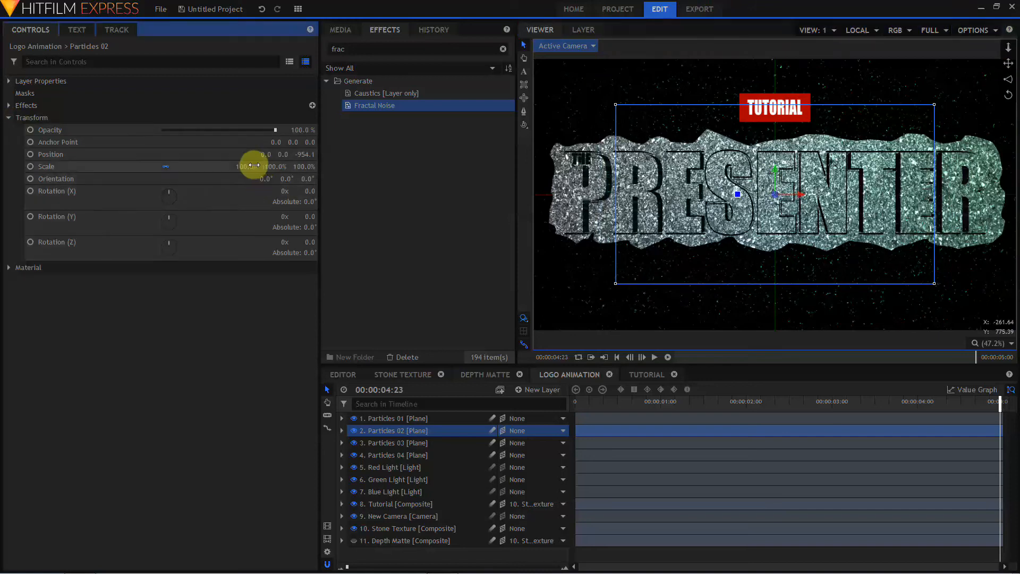
Move the Particles 03 plane along Z to about -406 and scale it uniformly to 123%
left_click(393, 443)
left_click(774, 201)
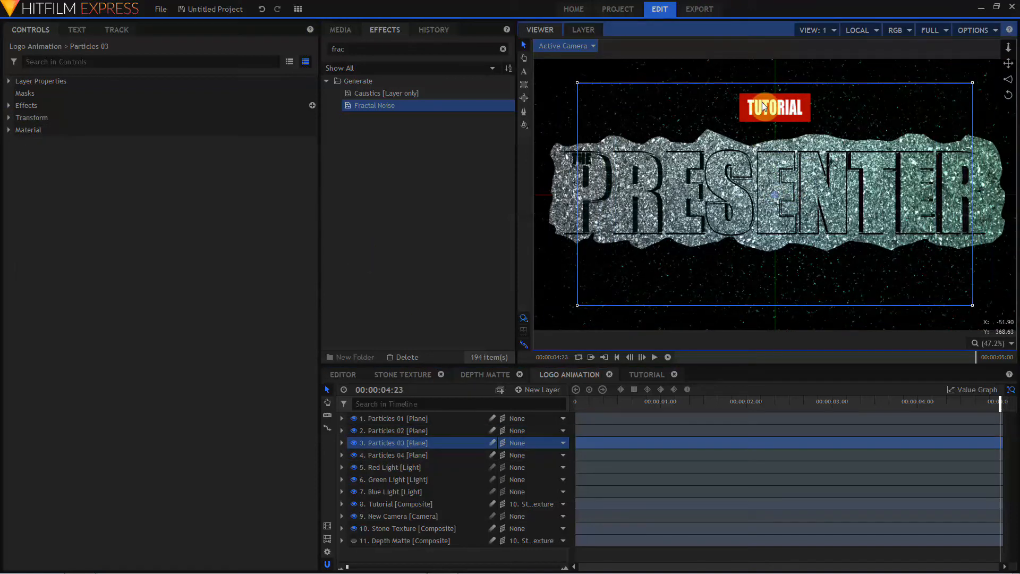
left_click(9, 117)
left_click(46, 167)
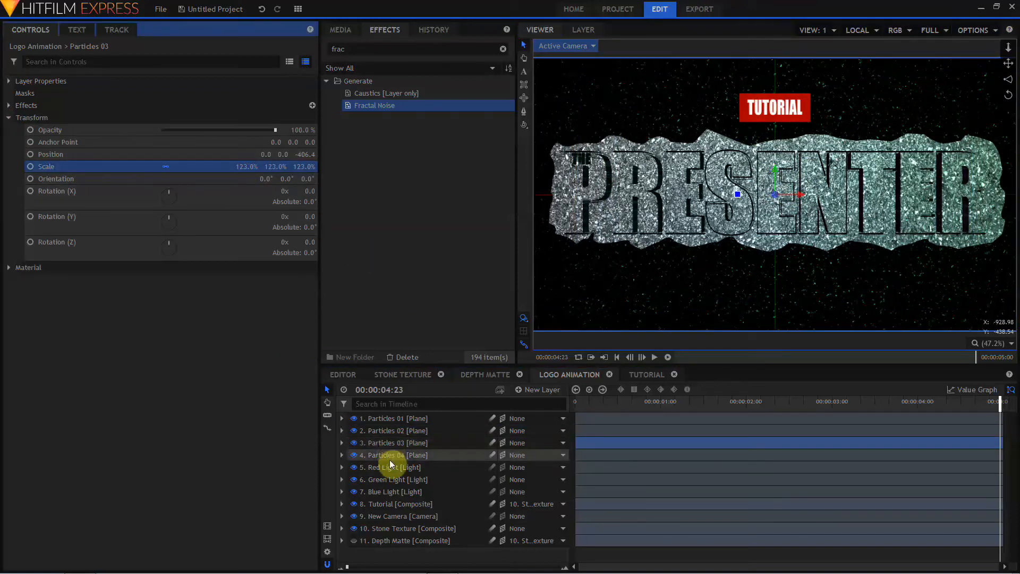
Parent the Particles 02, Particles 03 and Particles 04 layers to Particles 01
left_click(390, 456)
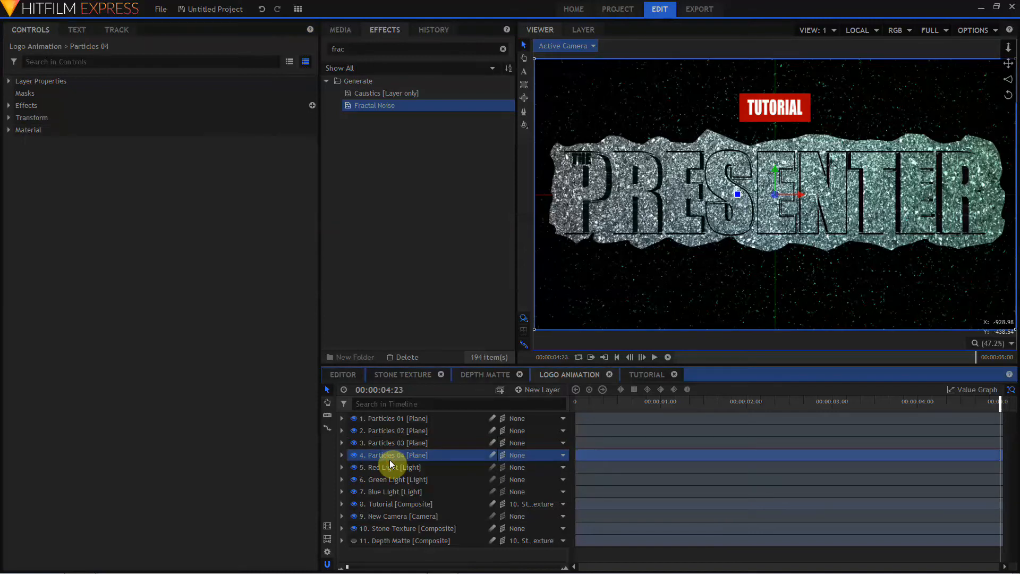
left_click_drag(389, 460, 390, 431)
left_click(526, 430)
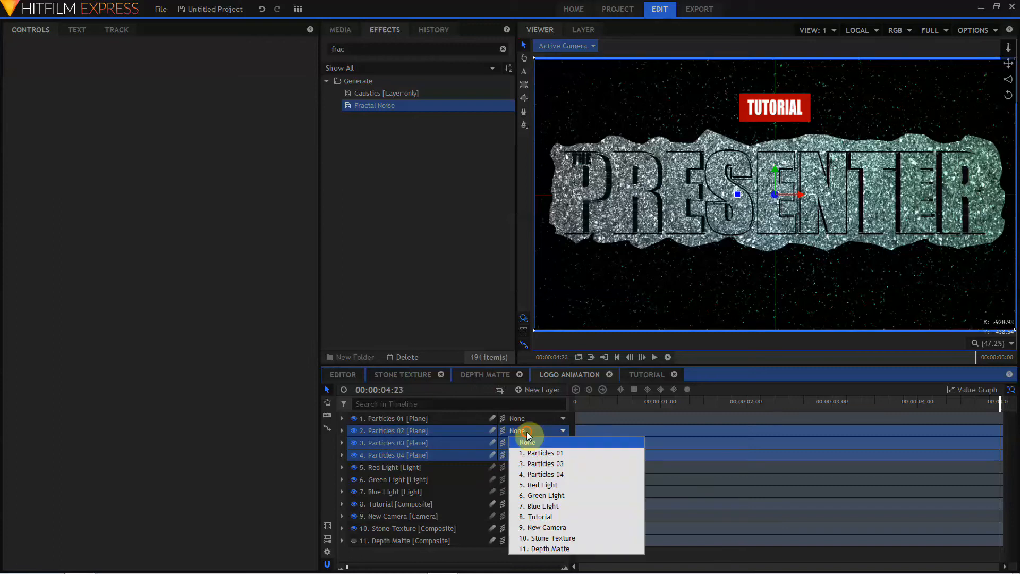
left_click(544, 453)
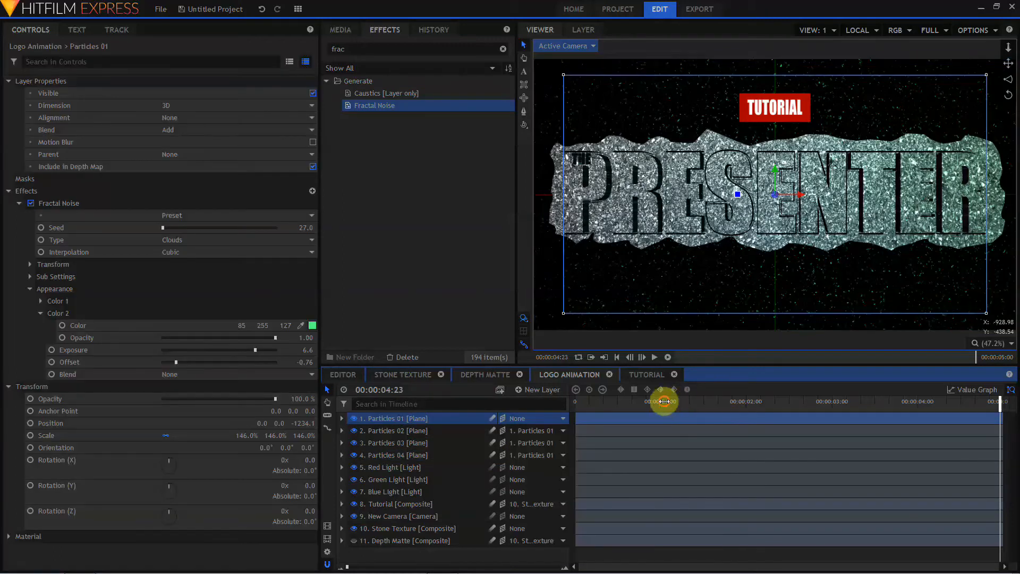
Keyframe the Position of Particles 01 at 0:00 with a Z value of -900
left_click_drag(664, 401, 524, 400)
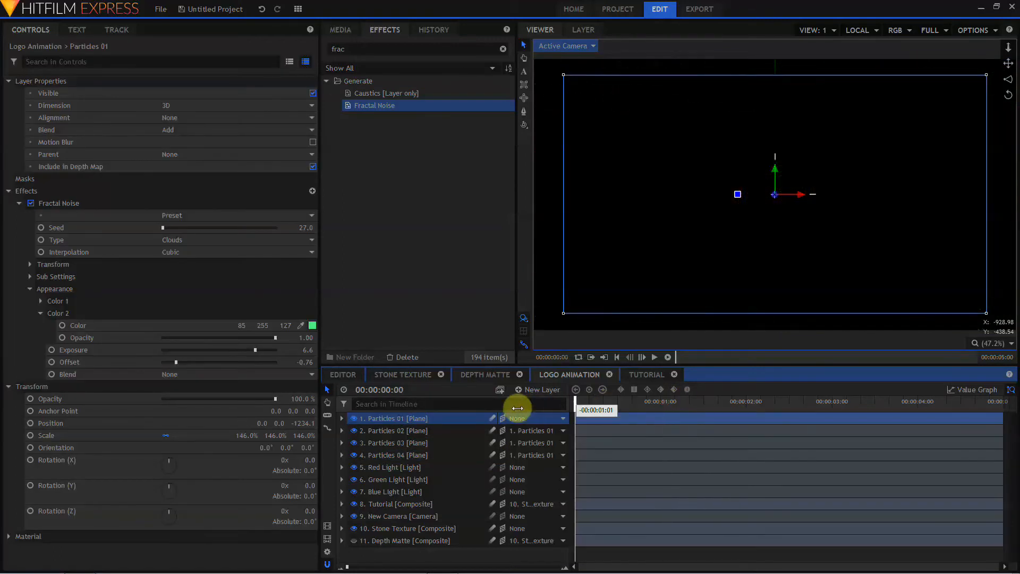
left_click(30, 422)
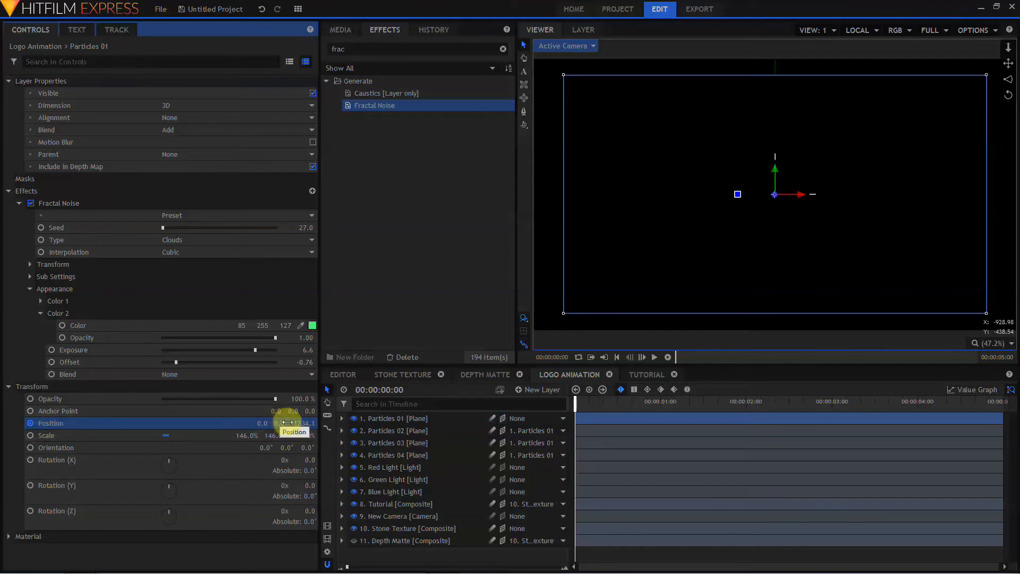
left_click(303, 425)
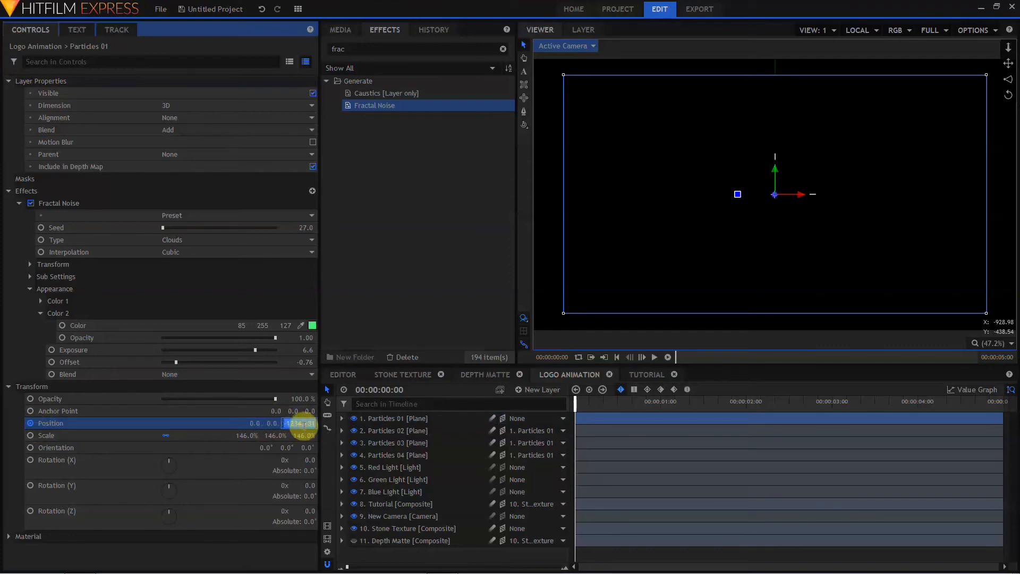
key("BackSpace")
type("-900")
key("Return")
Keyframe a more negative Z position for Particles 01 at 4:23 and play back the particle movement from the start
left_click_drag(575, 404, 1009, 381)
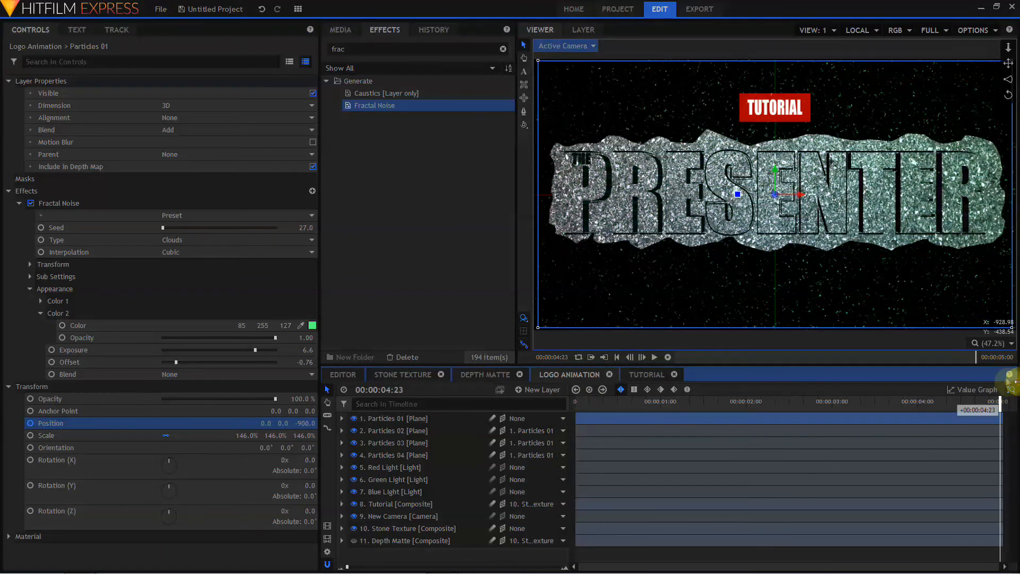
left_click(306, 423)
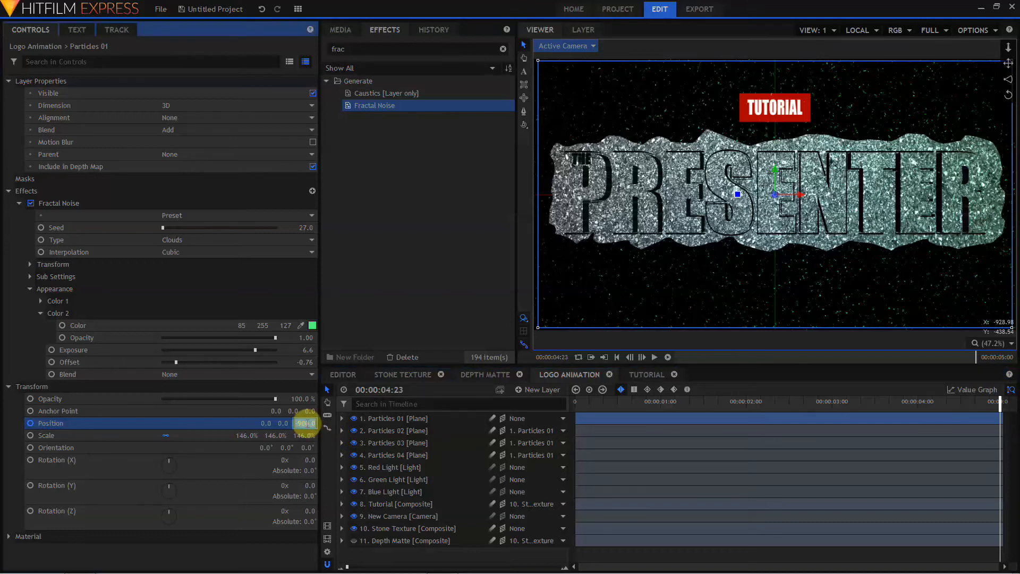
key("BackSpace")
key("Return")
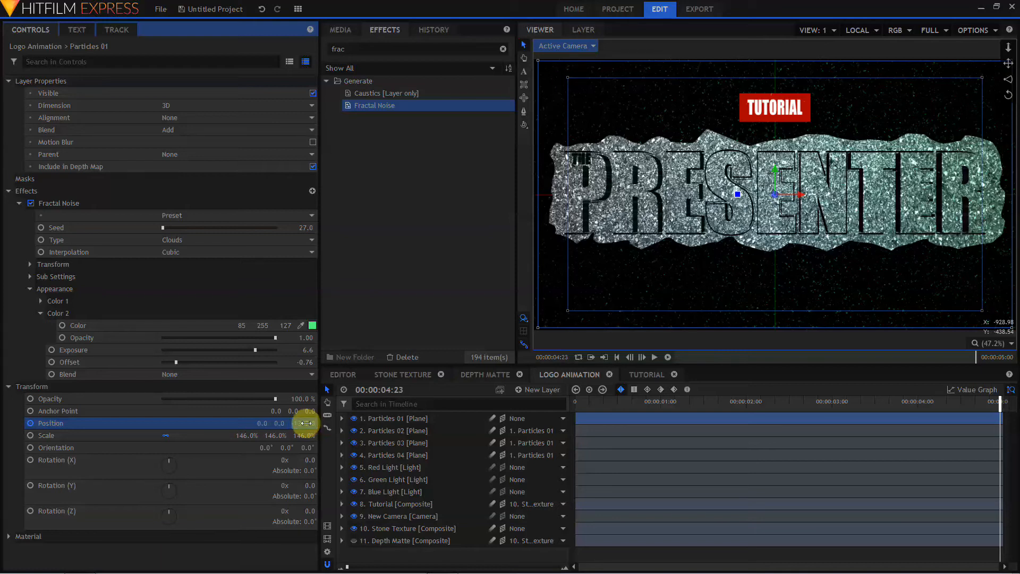
left_click(654, 357)
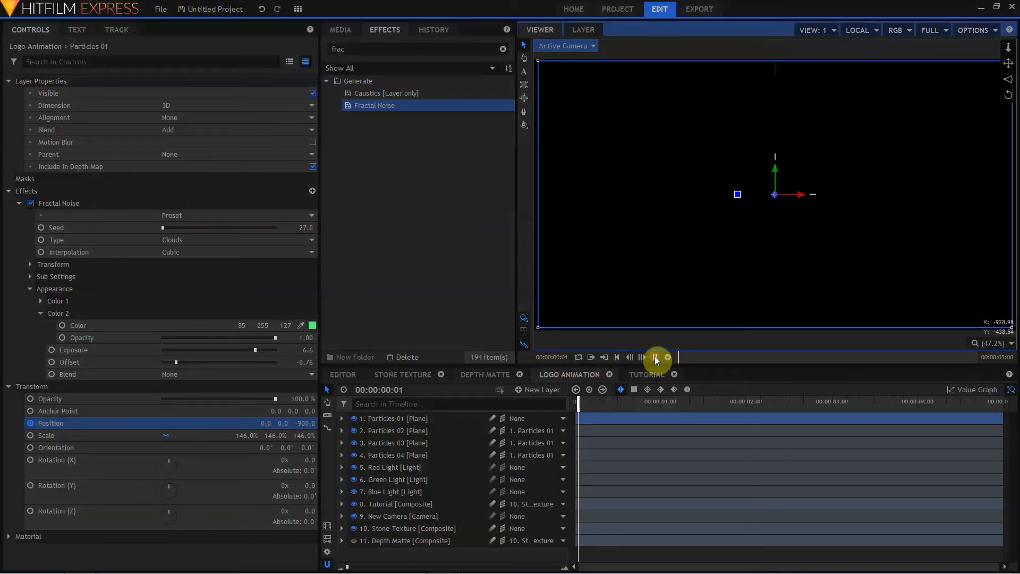
left_click(655, 360)
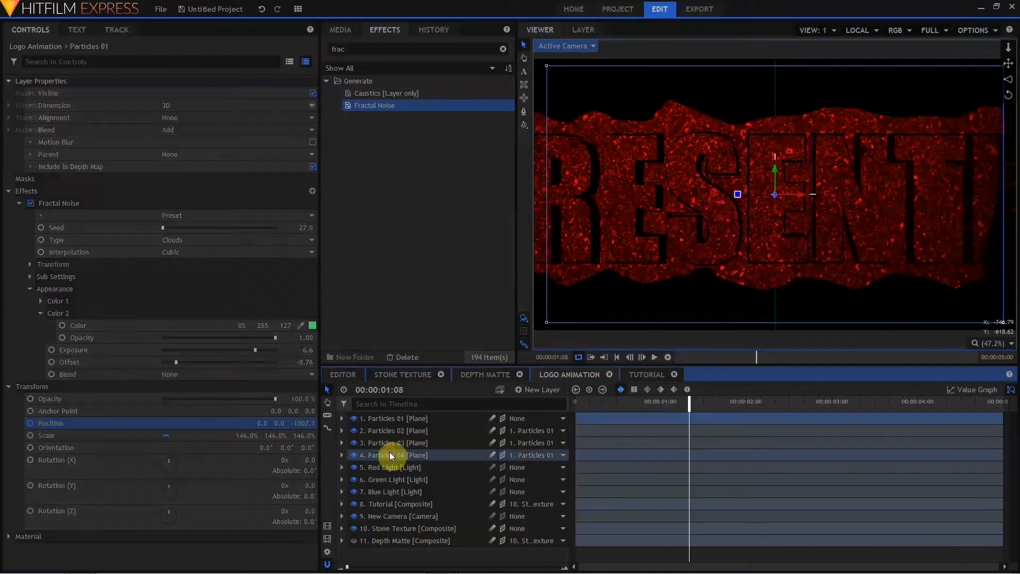
Turn off Illuminated in the material settings of Particles 04 and Particles 02, and scrub the timeline to check the particles
left_click(389, 454)
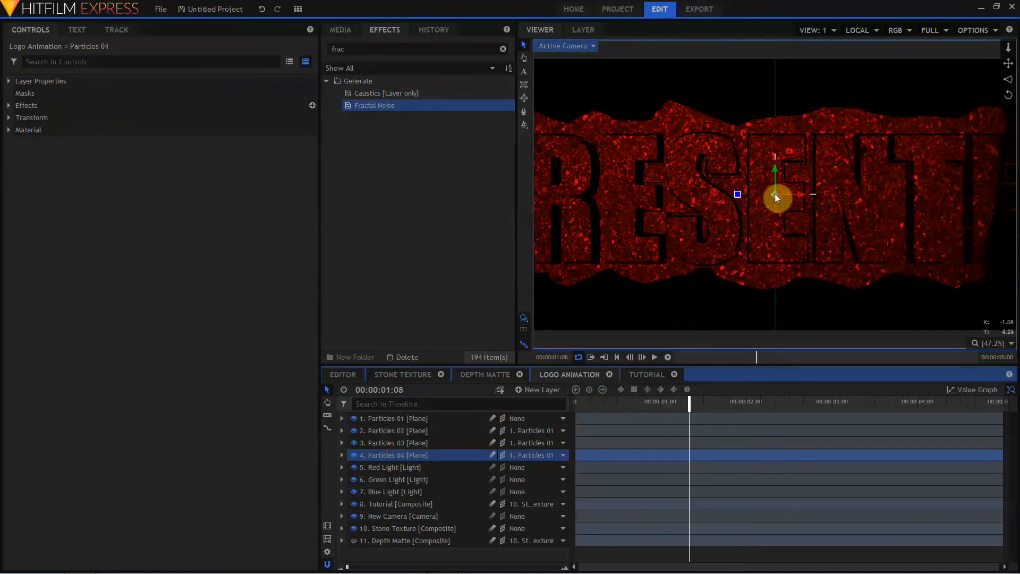
left_click(774, 197)
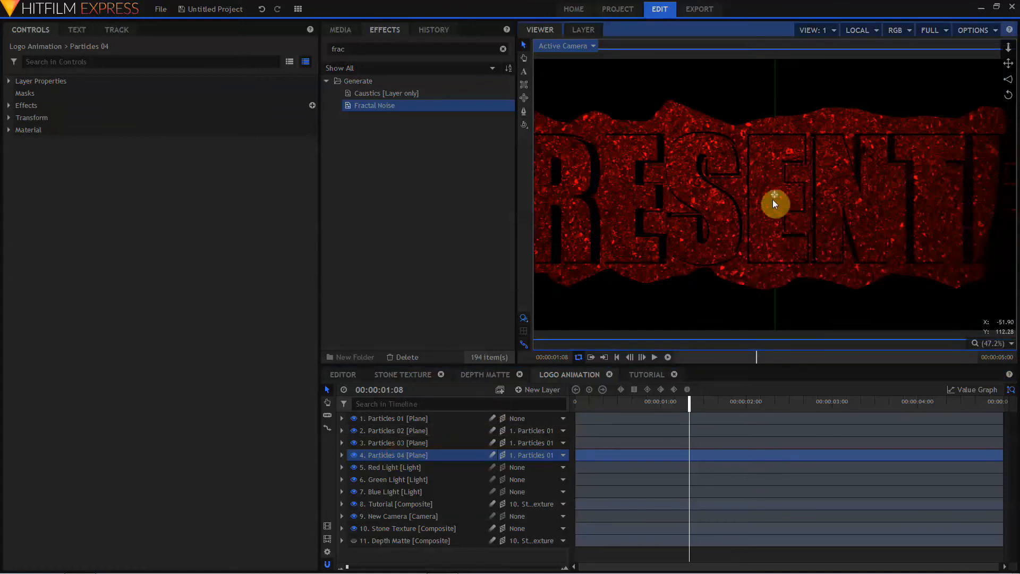
left_click(466, 454)
left_click(413, 455)
left_click(9, 130)
left_click(313, 142)
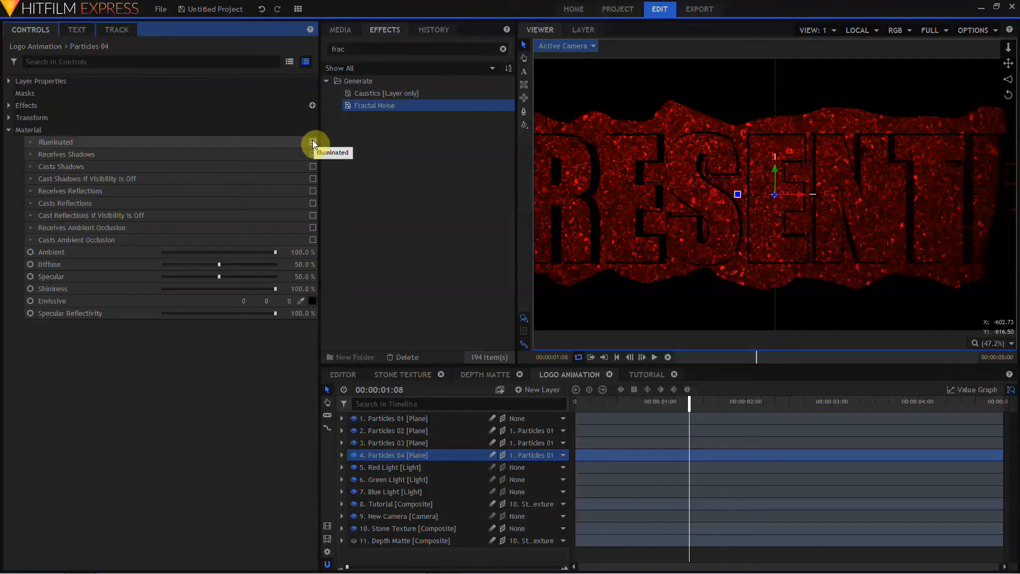
left_click(403, 432)
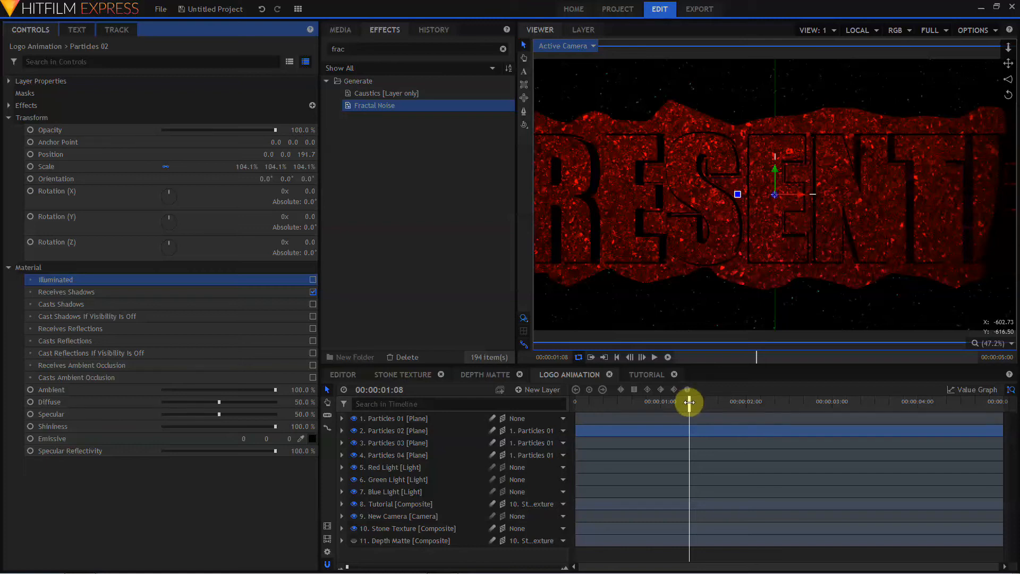
left_click_drag(689, 402, 485, 383)
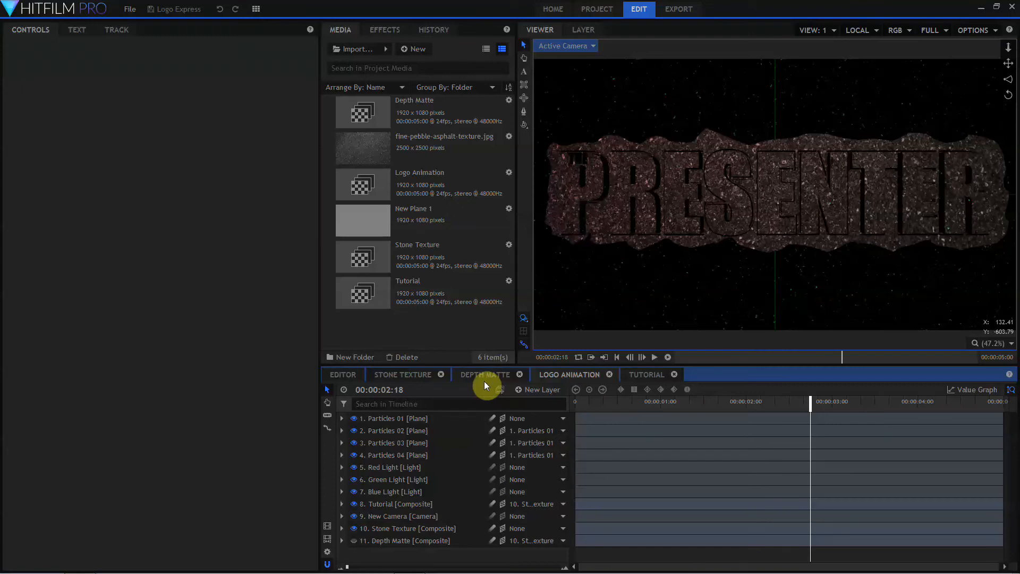
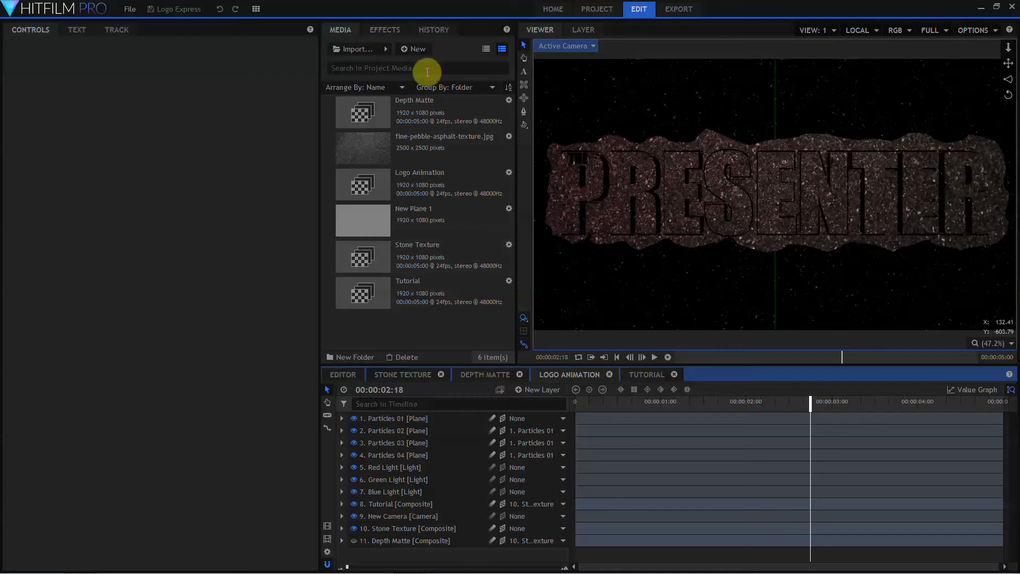
Add a grade layer to the Logo Animation composite and name it Flare
left_click(385, 29)
left_click(521, 390)
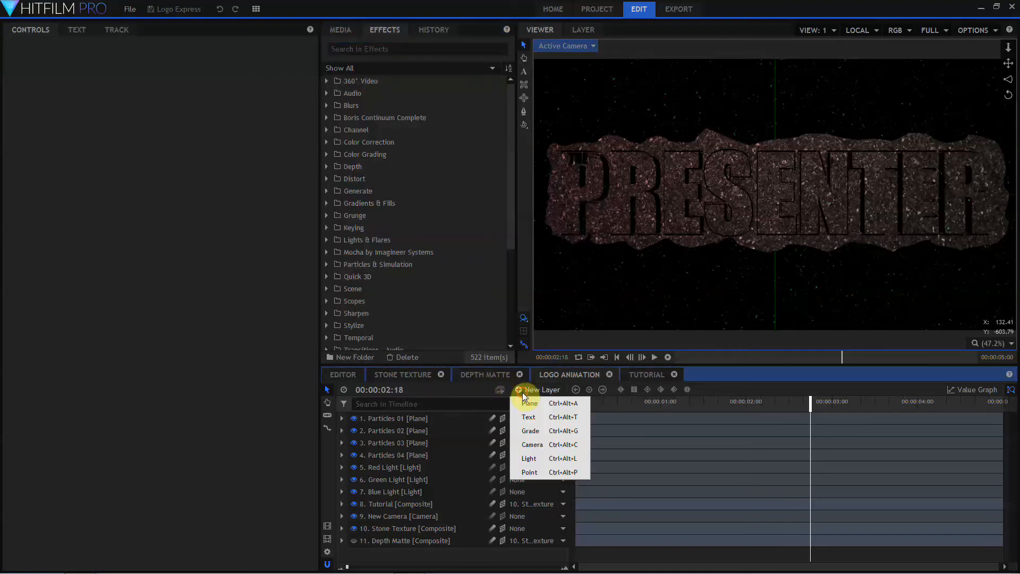
left_click(530, 431)
left_click(404, 418)
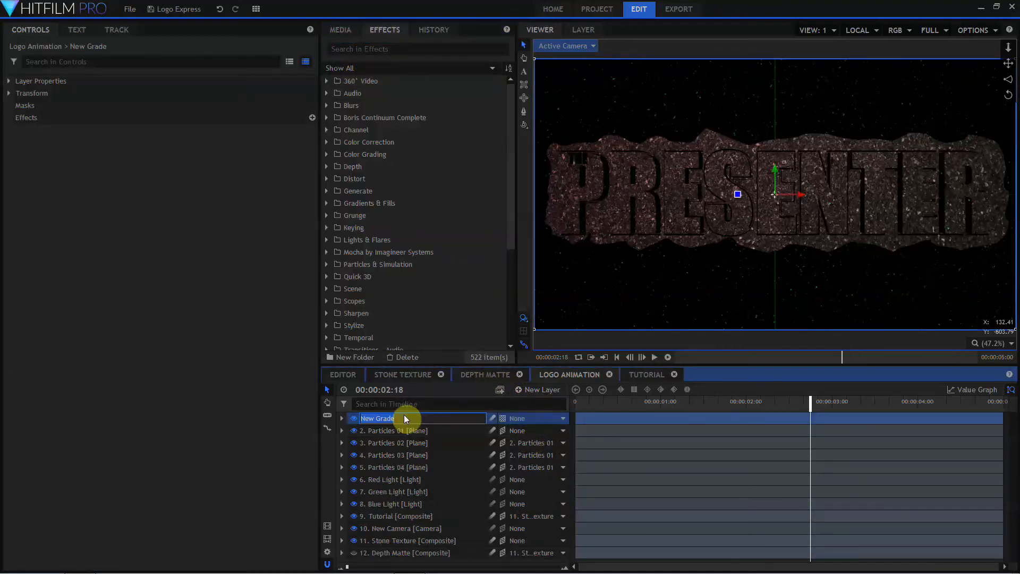
type("Flare")
Apply the Anamorphic Lens Flare effect to the Flare layer and preview it at 4:02
left_click(372, 48)
type("ana")
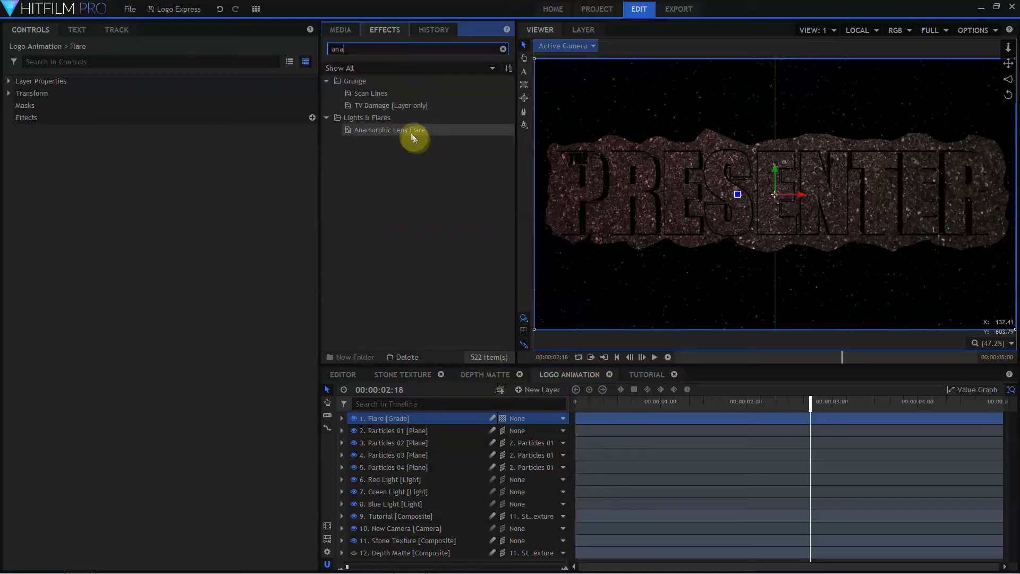
left_click_drag(413, 137, 424, 417)
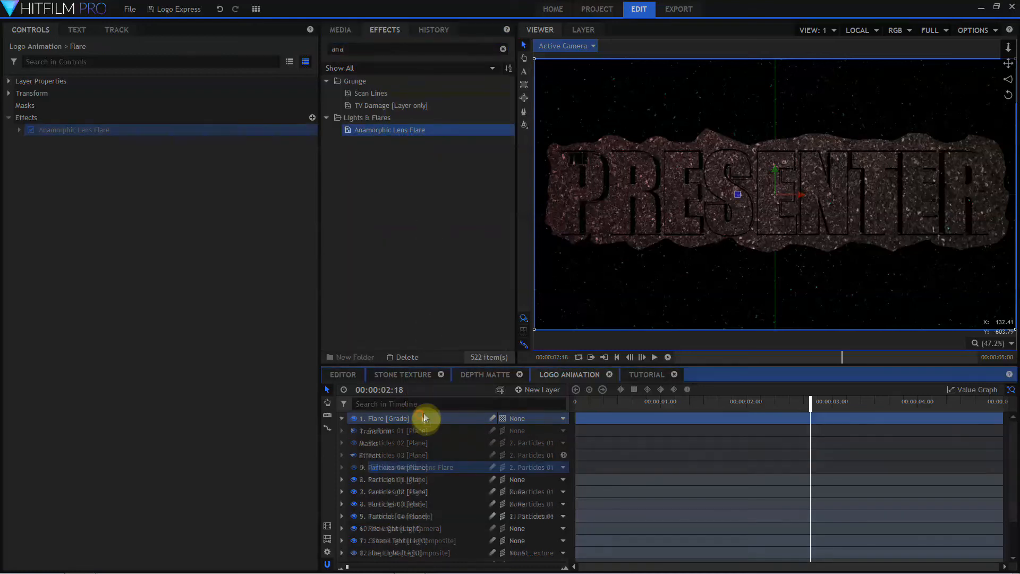
left_click(921, 405)
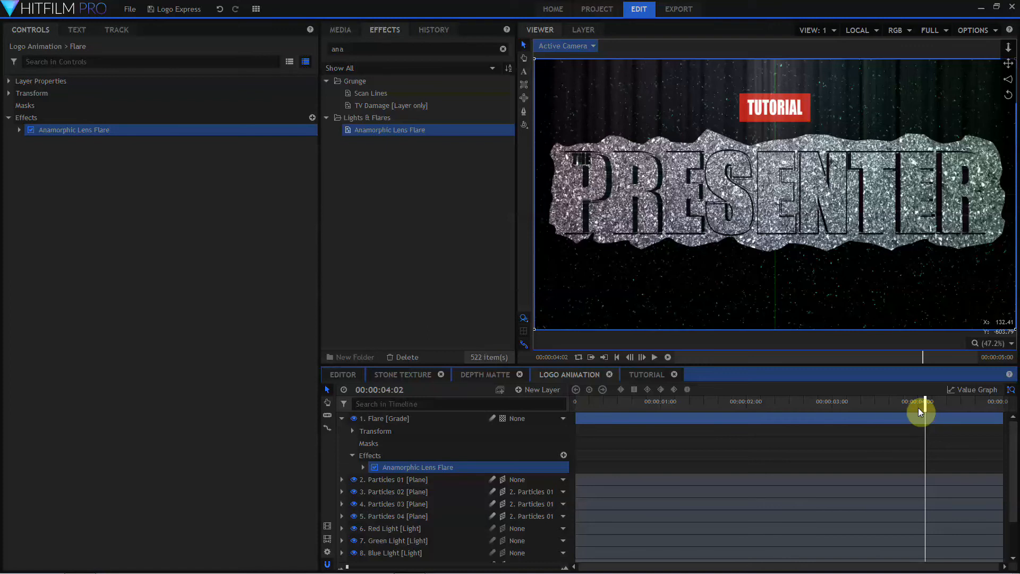
Give the lens flare two Vertical streaks, aligned Top and Bottom, with Horizontal Pivot enabled on both
left_click(20, 131)
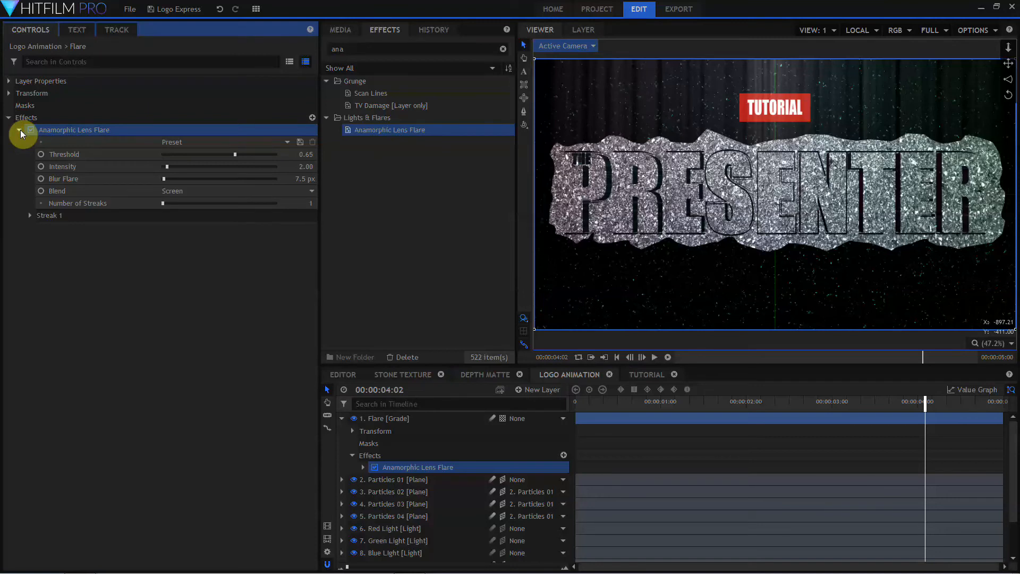
left_click(165, 202)
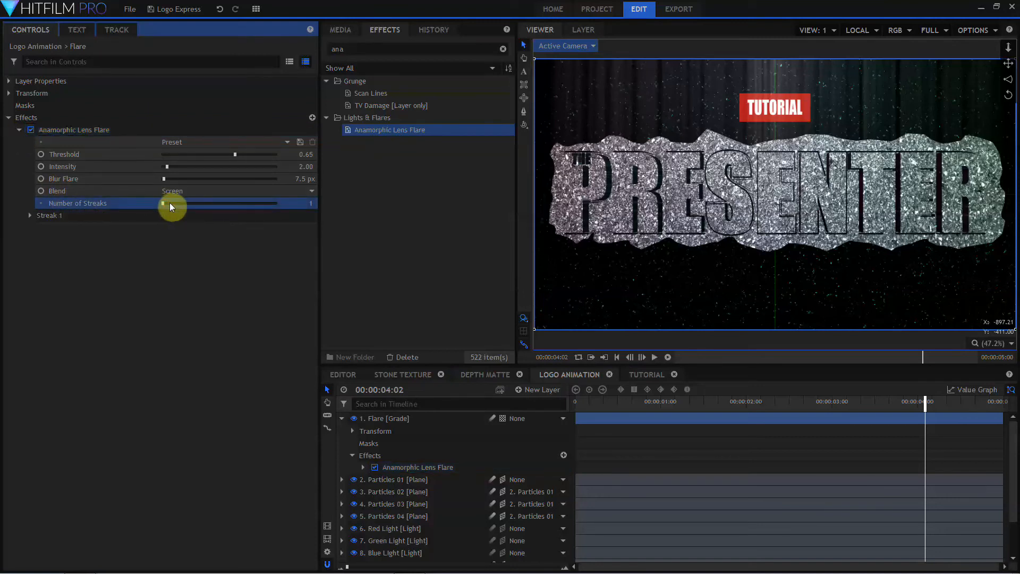
left_click(174, 203)
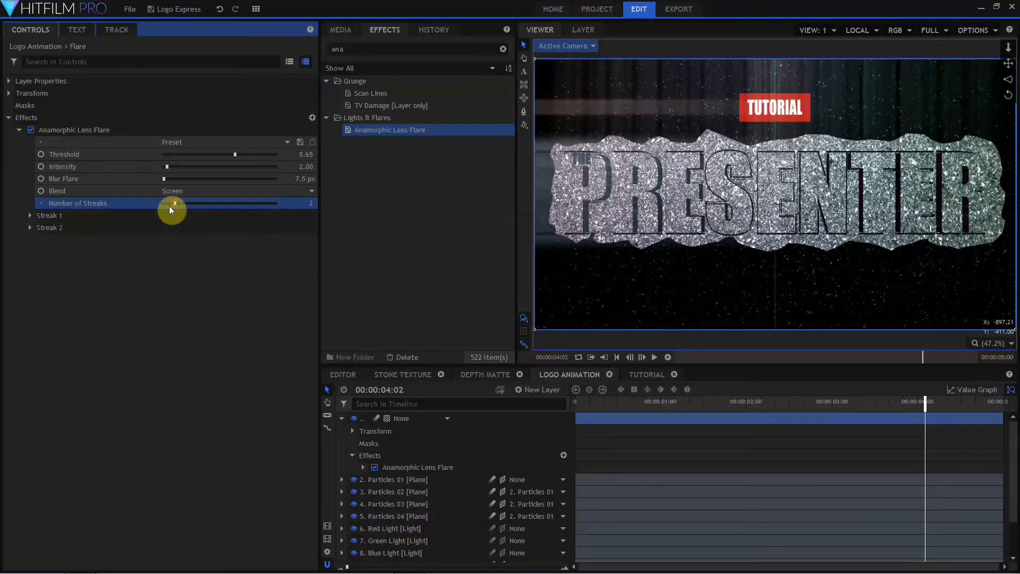
left_click(29, 228)
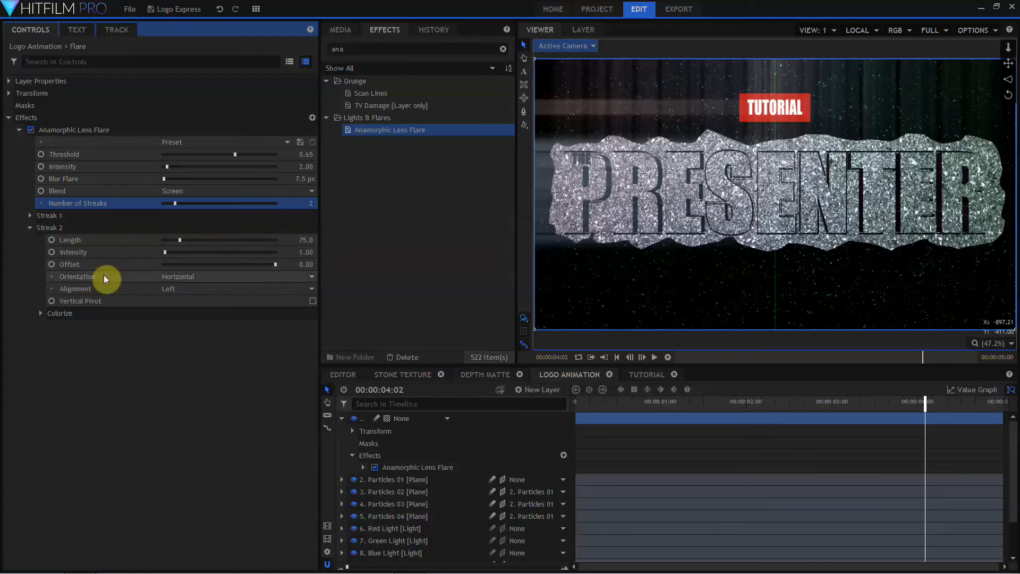
left_click(176, 277)
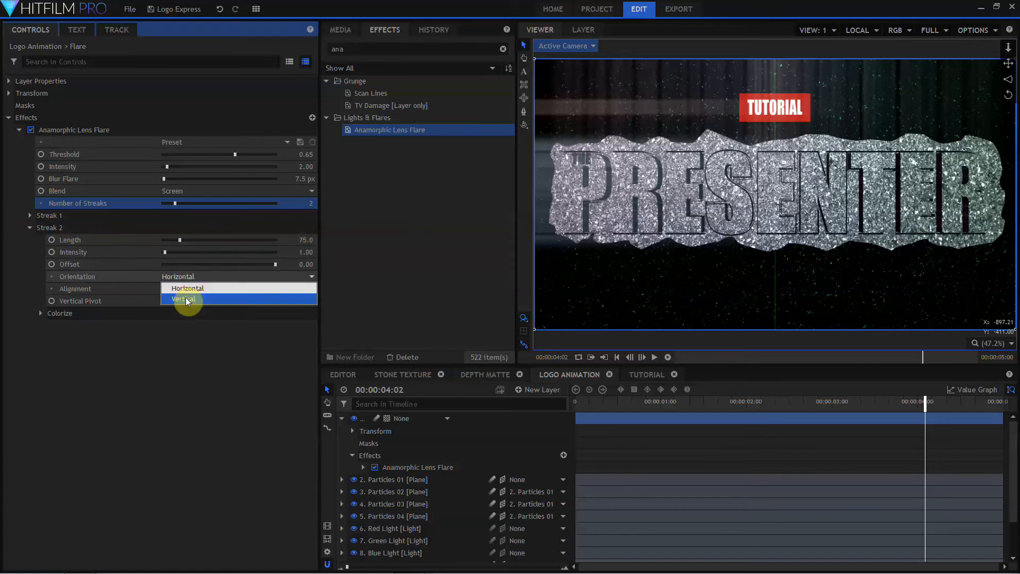
left_click(186, 300)
left_click(313, 297)
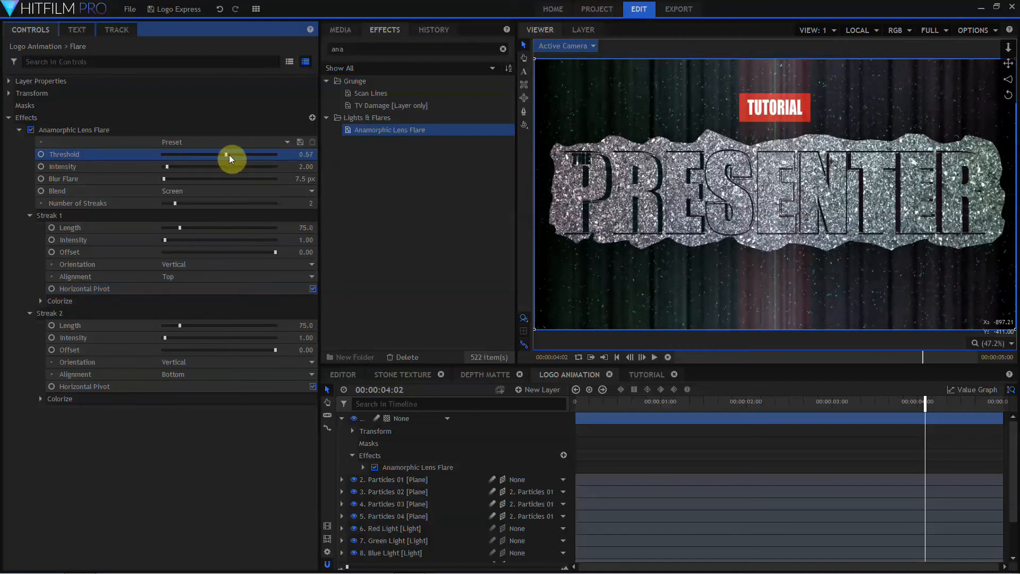
Set the flare's Intensity to 3.5 and Blur Flare to 10 px, with a Streak 1 Intensity of 0.5
left_click_drag(168, 167, 166, 179)
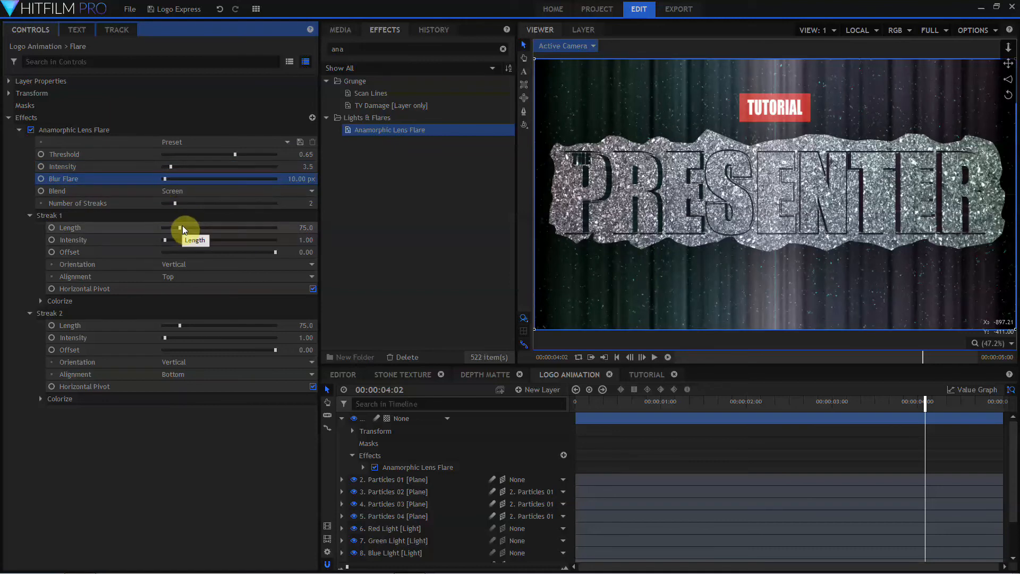
left_click_drag(166, 243, 164, 242)
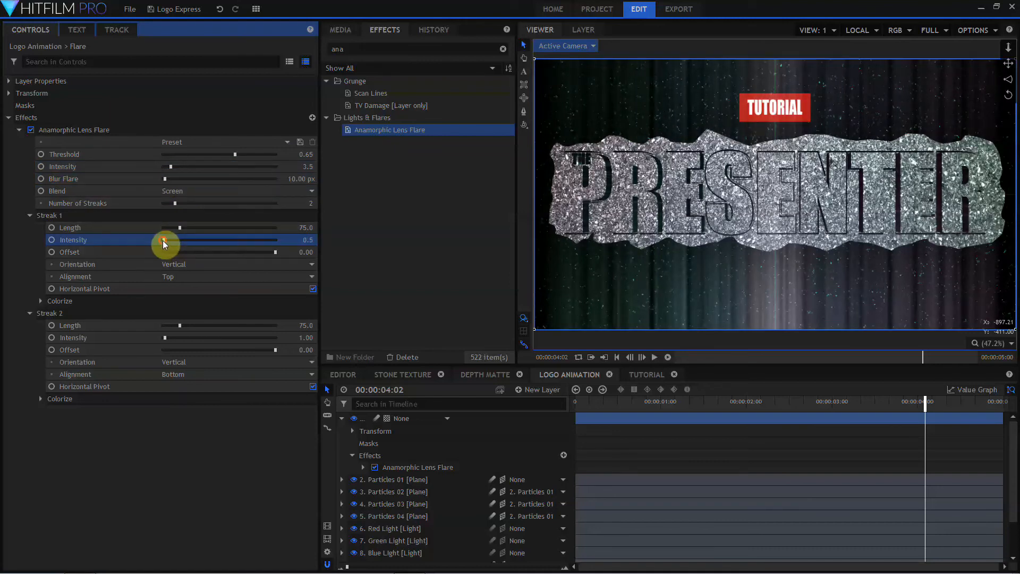
left_click(165, 338)
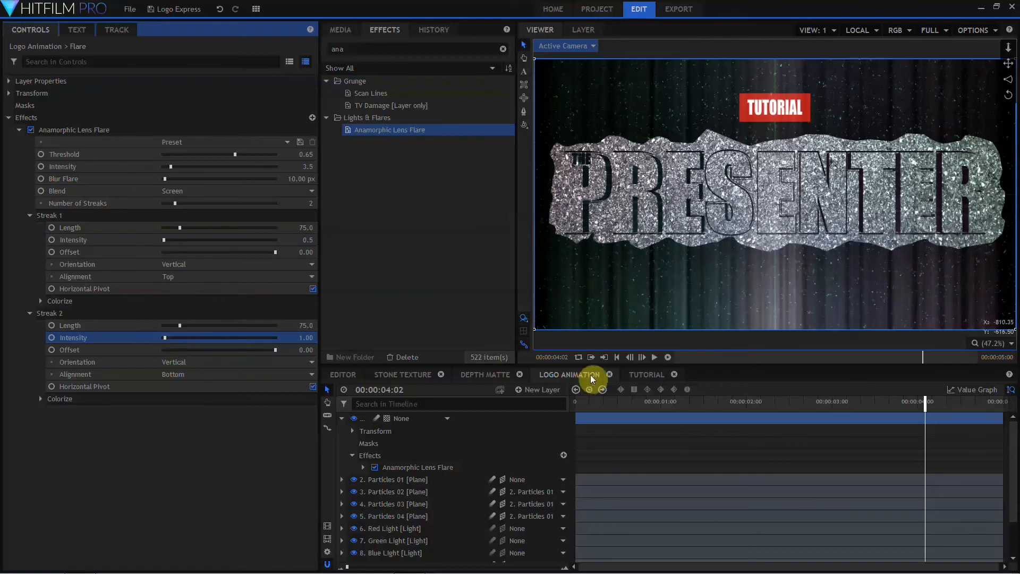
Keyframe Streak 1 at 0:02 with a Length of 85 and an Intensity of 0.4
left_click(582, 401)
left_click_drag(298, 228, 303, 239)
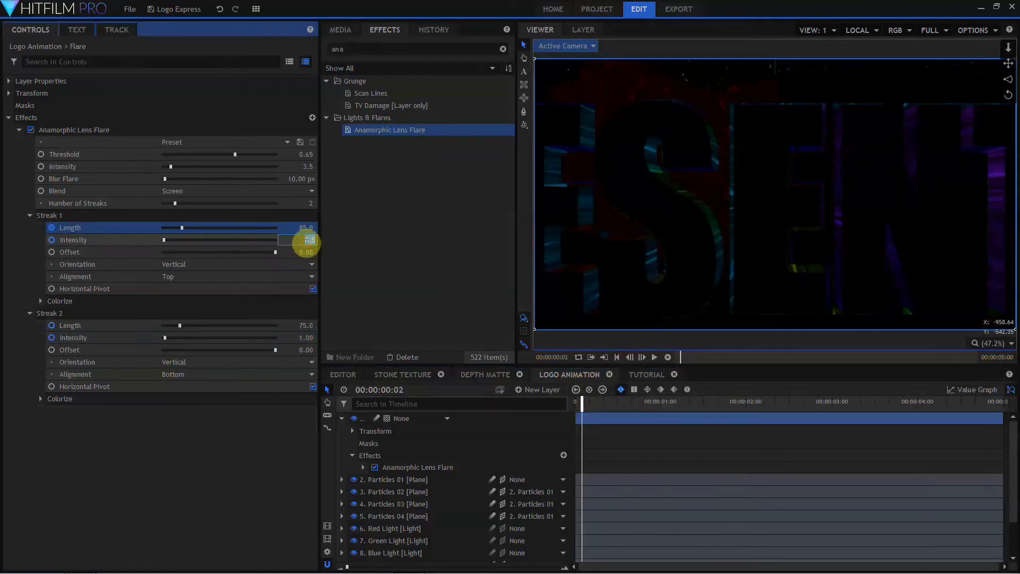
type("0.4")
key("Return")
At 0:05, keyframe Streak 2 with Length 100 and Intensity 0.3, and Streak 1 with Intensity 0.8
left_click(592, 407)
left_click(305, 326)
type("100")
key("Return")
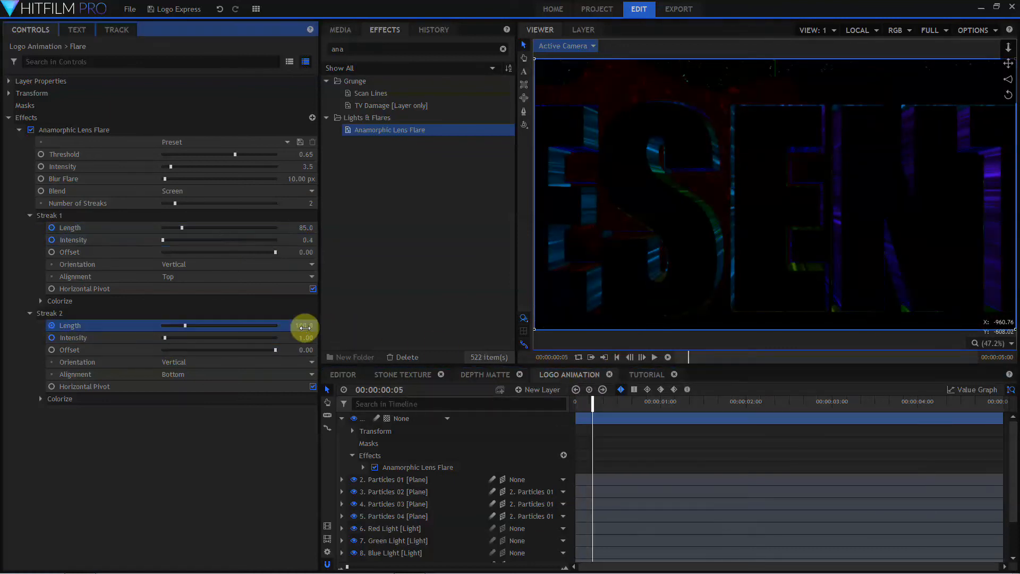
left_click(305, 239)
type("0.8")
key("Return")
left_click(307, 337)
type("0.3")
key("Return")
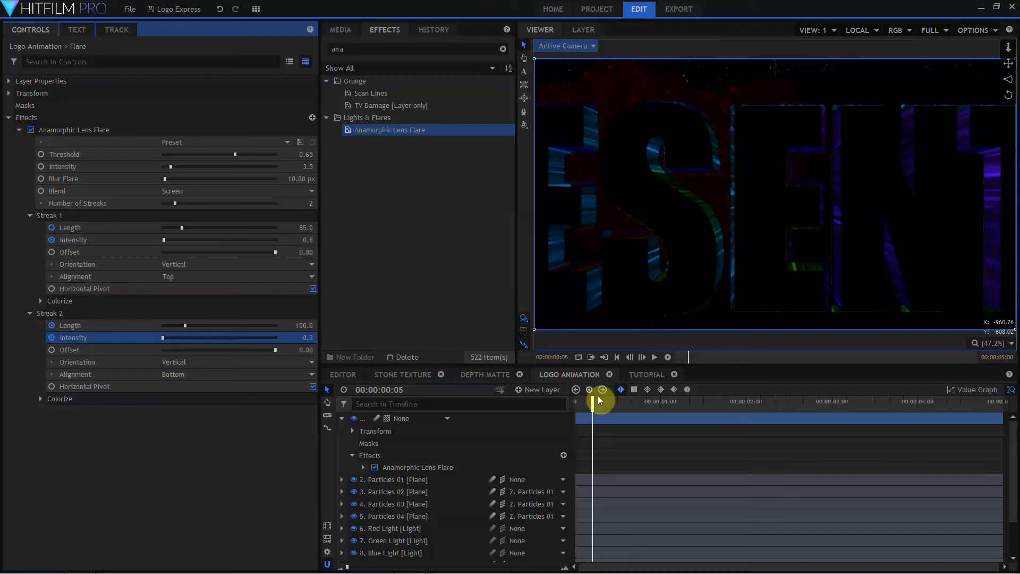
Keyframe Streak 1 at 0:09 with a Length of 110 and an Intensity of 0.5
left_click_drag(599, 402, 607, 401)
left_click_drag(309, 228, 308, 240)
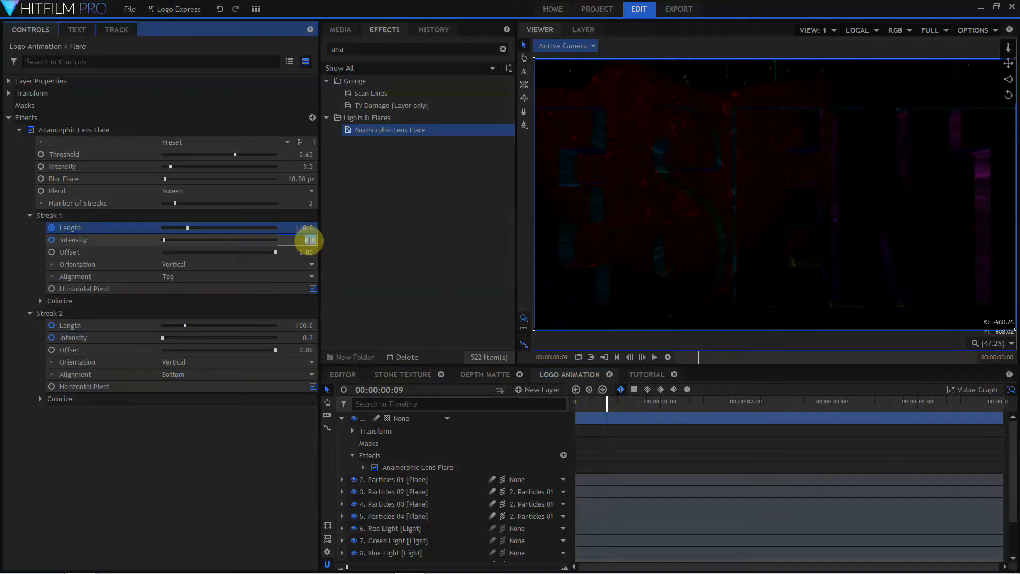
type("0.5")
key("Return")
Keyframe Streak 2 at 0:12 with a Length of 50 and an Intensity of 1.5
left_click(617, 401)
left_click(305, 325)
type("50")
key("Return")
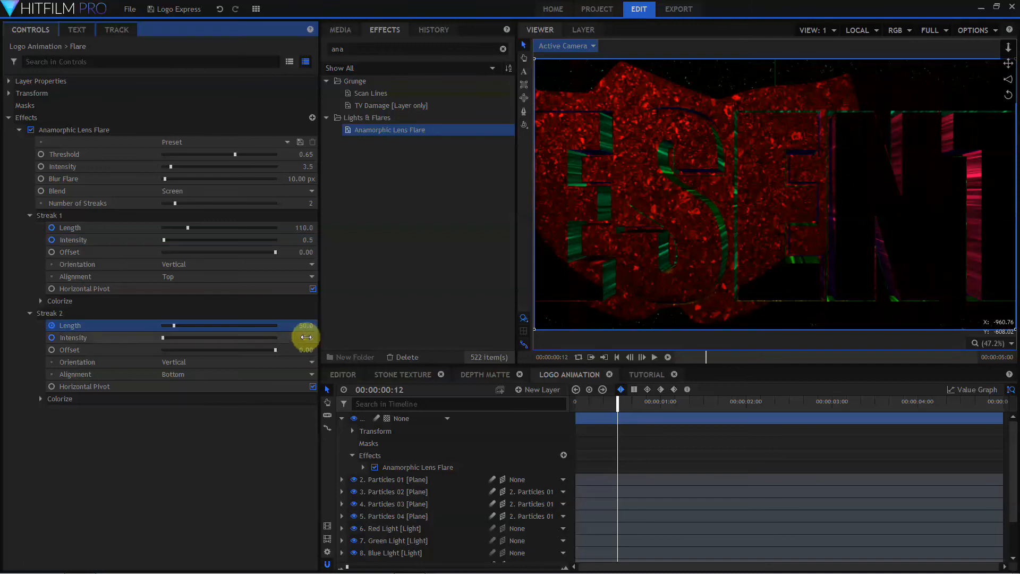
left_click(306, 337)
type("1.5")
key("Return")
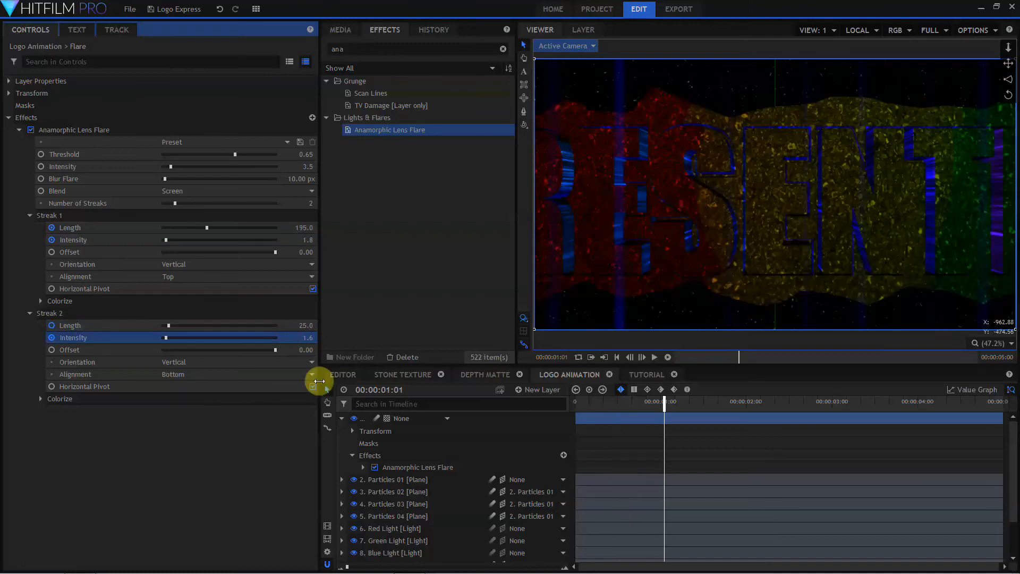
Turn off Horizontal Pivot for Streak 2, and at 1:08 keyframe Length 63 for Streak 2 and 55 for Streak 1
left_click(313, 386)
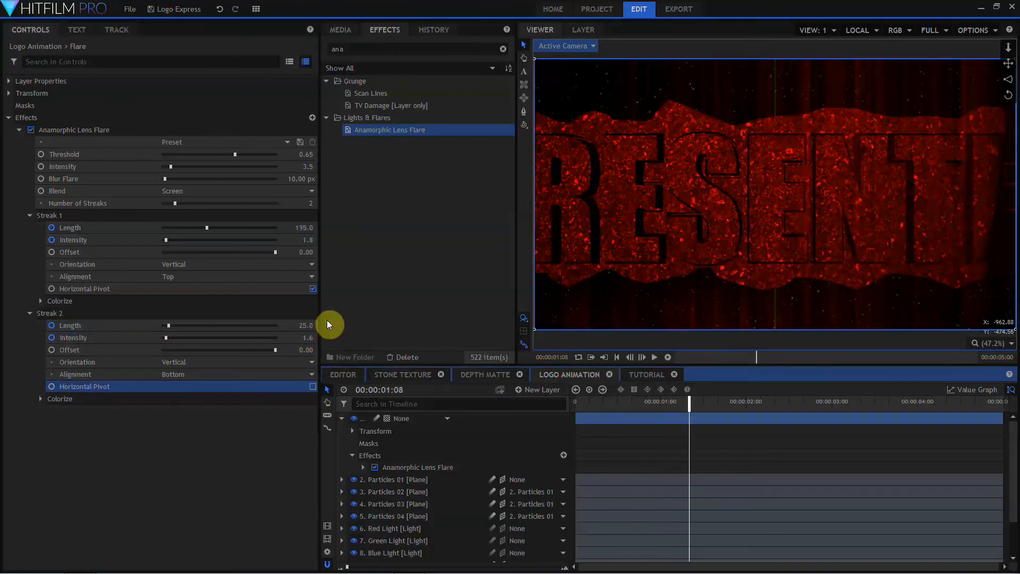
left_click(305, 325)
type("63")
key("Return")
left_click(305, 227)
type("55")
key("Return")
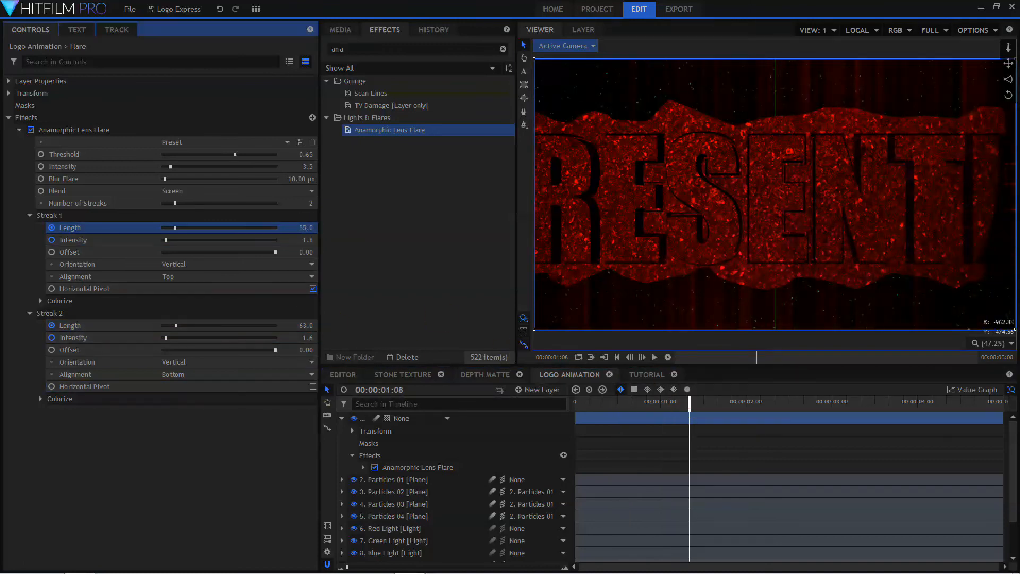
Raise Streak 1's Length and Intensity at 1:08, and set Streak 2's Length to 86 and Intensity to 2
left_click_drag(306, 227, 337, 257)
mouse_move(303, 325)
left_mouse_down()
mouse_move(315, 326)
mouse_move(313, 338)
left_mouse_up()
left_click_drag(306, 239, 316, 239)
left_click_drag(311, 338, 310, 337)
Keyframe new Streak 1 Length and Intensity values at 1:11 and a new Streak 2 Length a few frames further on
left_click(700, 402)
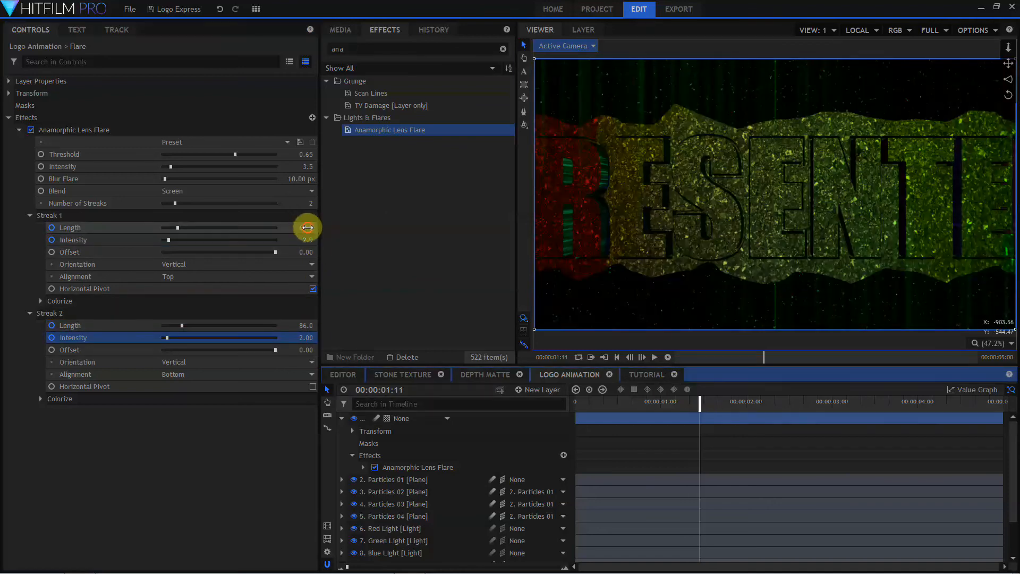
mouse_move(307, 227)
left_mouse_down()
mouse_move(337, 228)
mouse_move(310, 240)
left_mouse_up()
left_click(707, 401)
left_click_drag(306, 325, 303, 325)
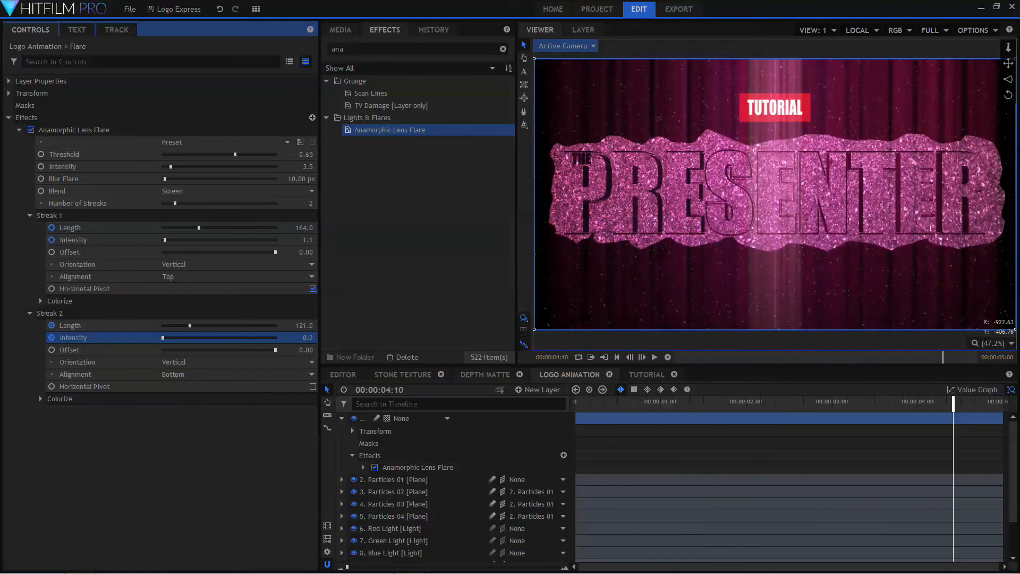
Keyframe a shorter Streak 1 Length and a new Streak 2 Intensity at 4:14
left_click(968, 404)
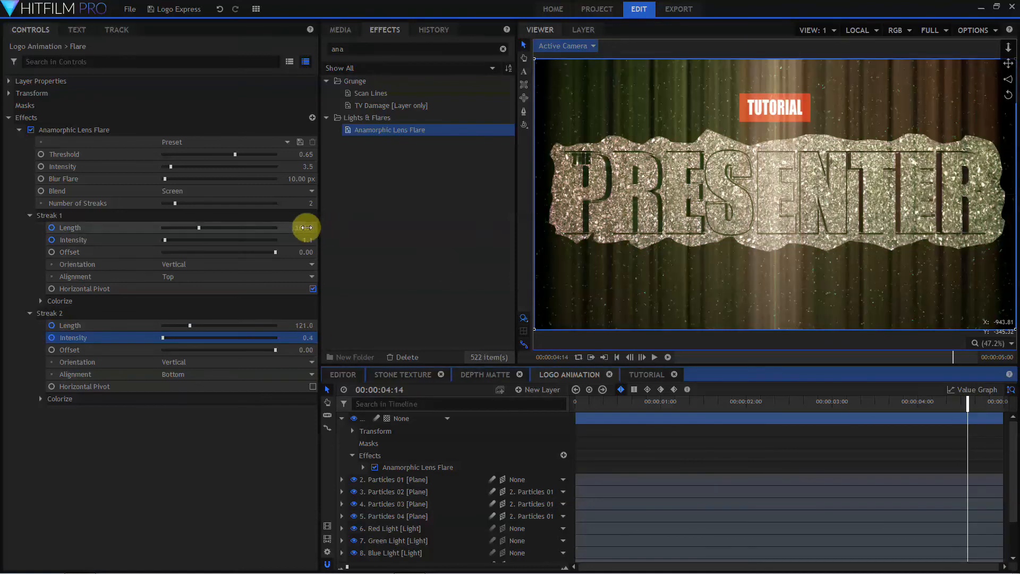
left_click_drag(306, 228, 287, 228)
mouse_move(296, 338)
left_mouse_down()
mouse_move(301, 325)
mouse_move(287, 325)
left_mouse_up()
At 4:19, keyframe Streak 1 with Length 39 and Intensity 0.6, and Streak 2 with Length 74 and Intensity 0.5
left_click(985, 403)
left_click_drag(307, 227, 317, 227)
left_click_drag(306, 325, 301, 325)
left_click_drag(308, 337, 306, 337)
left_click_drag(310, 241, 308, 242)
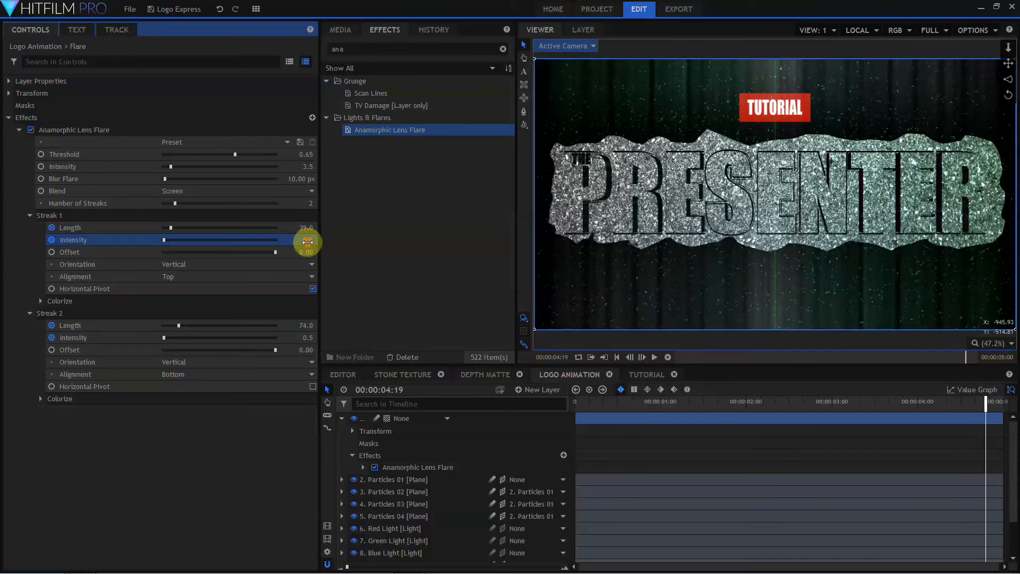
Select all Length and Intensity keyframes of both streaks and set them to Smooth interpolation
left_click(87, 228, "ctrl")
left_click(75, 326, "ctrl")
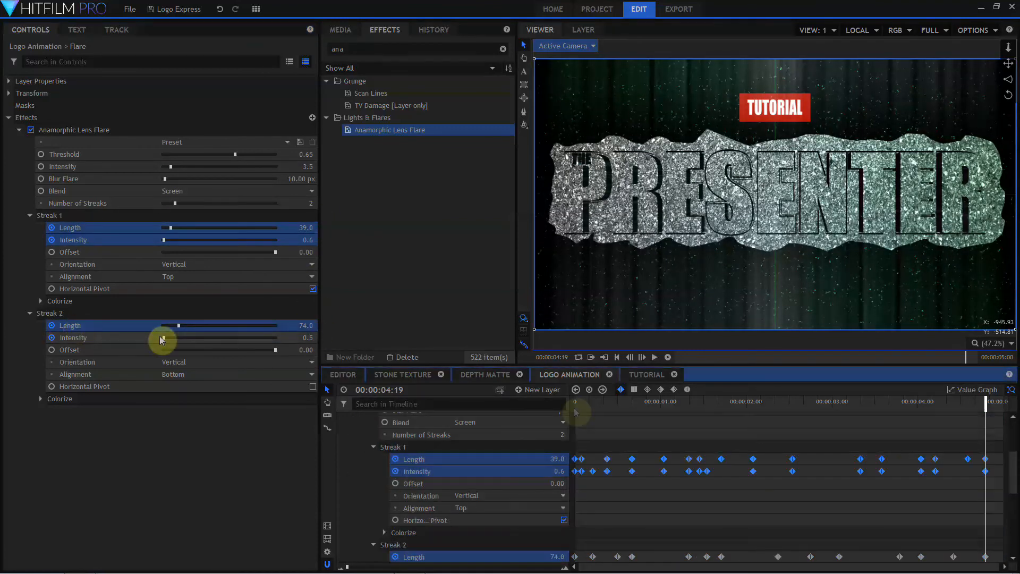
scroll(710, 461, "down", 2)
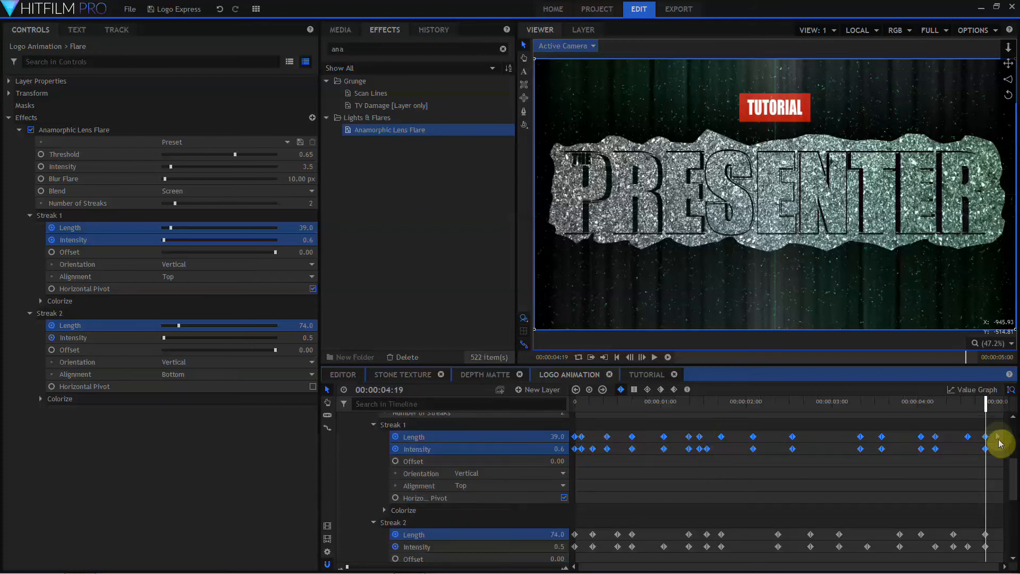
mouse_move(998, 441)
left_mouse_down()
mouse_move(583, 446)
mouse_move(560, 467)
mouse_move(558, 561)
mouse_move(553, 547)
left_mouse_up()
left_click(673, 392)
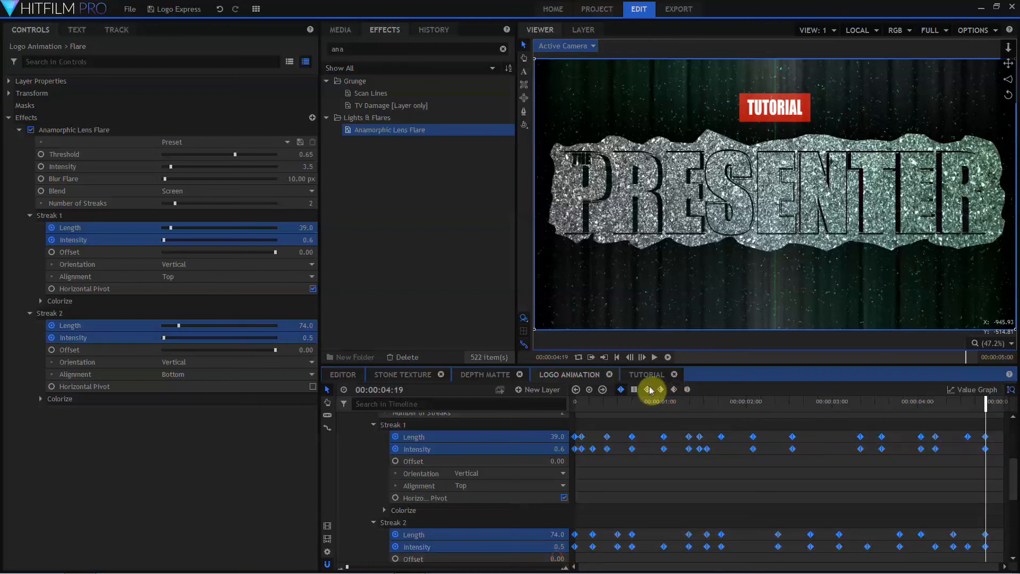
left_click(648, 390)
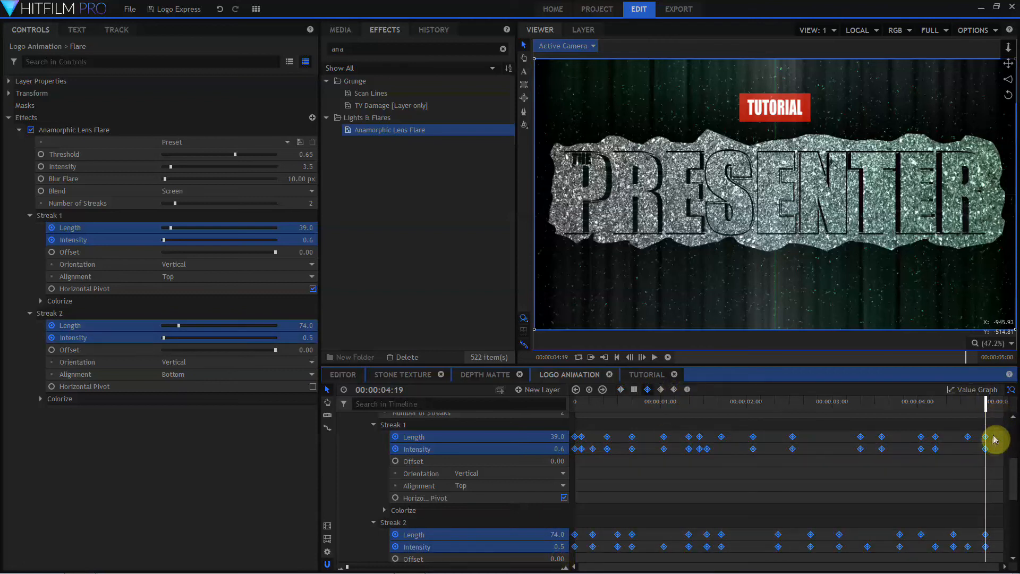
Stretch the selected streak keyframes so the last ones reach the end of the timeline, and clear the selection
scroll(989, 453, "down", 1)
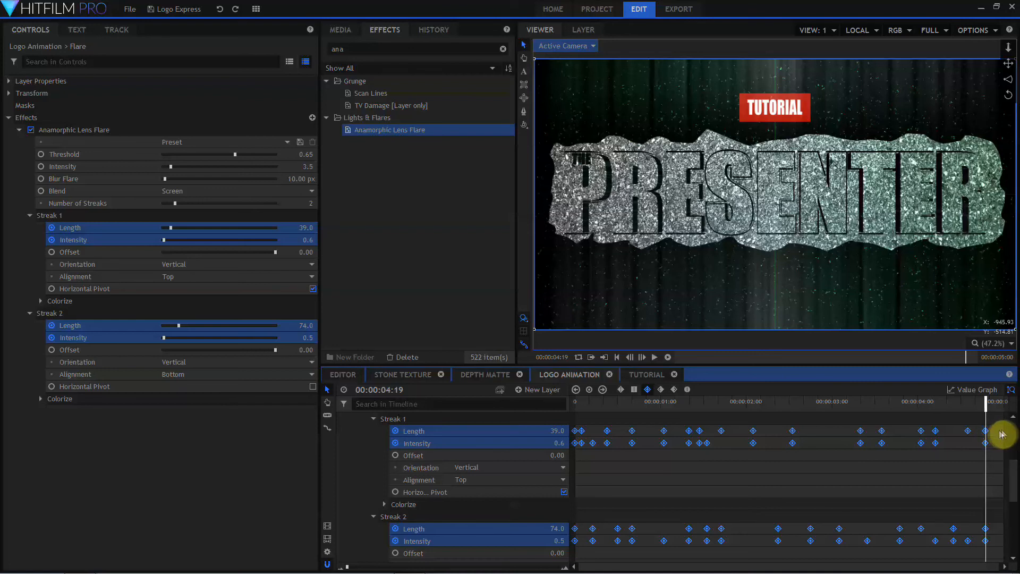
left_click_drag(1005, 430, 1013, 436)
left_click(864, 469)
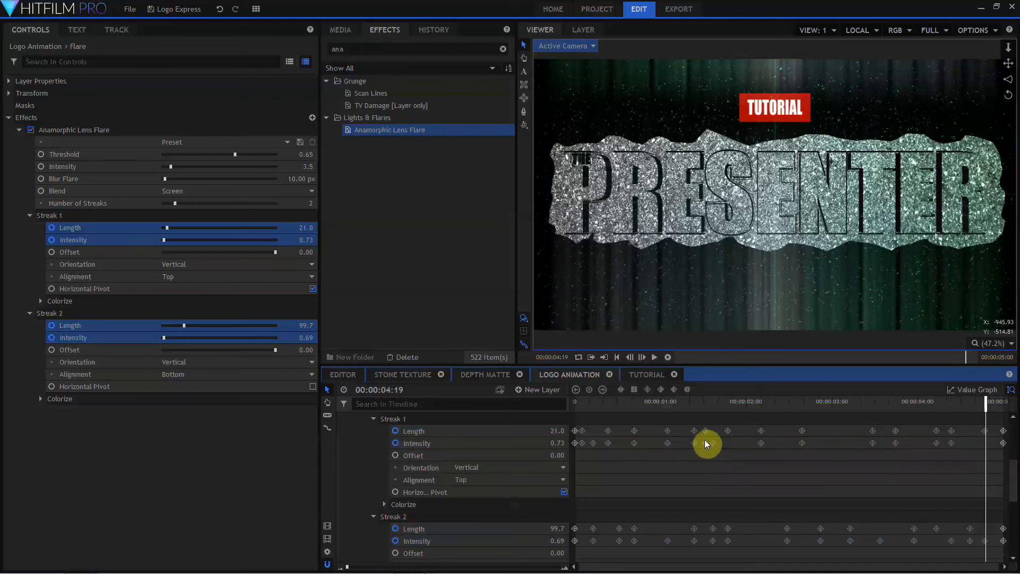
Shift individual Length and Intensity keyframes of both streaks slightly earlier or later to make their timing irregular
left_click_drag(761, 443, 756, 443)
left_click_drag(802, 443, 810, 443)
left_click_drag(787, 529, 778, 529)
left_click_drag(820, 541, 827, 541)
left_click_drag(913, 528, 903, 528)
left_click_drag(969, 529, 970, 529)
left_click_drag(636, 530, 643, 530)
left_click_drag(619, 541, 614, 541)
mouse_move(634, 443)
left_mouse_down()
mouse_move(646, 443)
mouse_move(597, 444)
mouse_move(586, 431)
left_mouse_up()
left_click_drag(694, 430, 685, 431)
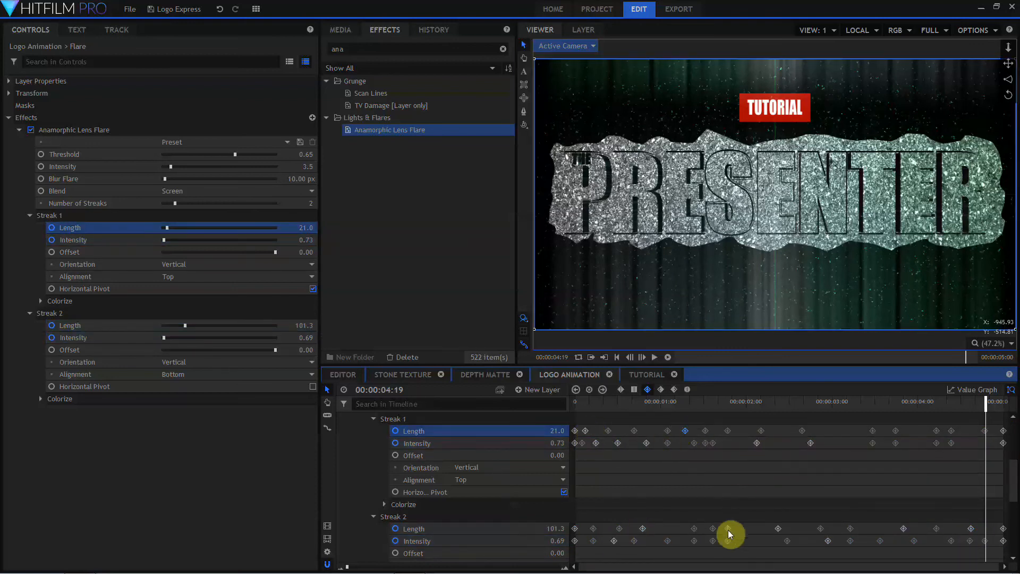
left_click_drag(728, 529, 739, 529)
left_click_drag(695, 528, 684, 528)
mouse_move(873, 443)
left_mouse_down()
mouse_move(860, 445)
mouse_move(910, 443)
left_mouse_up()
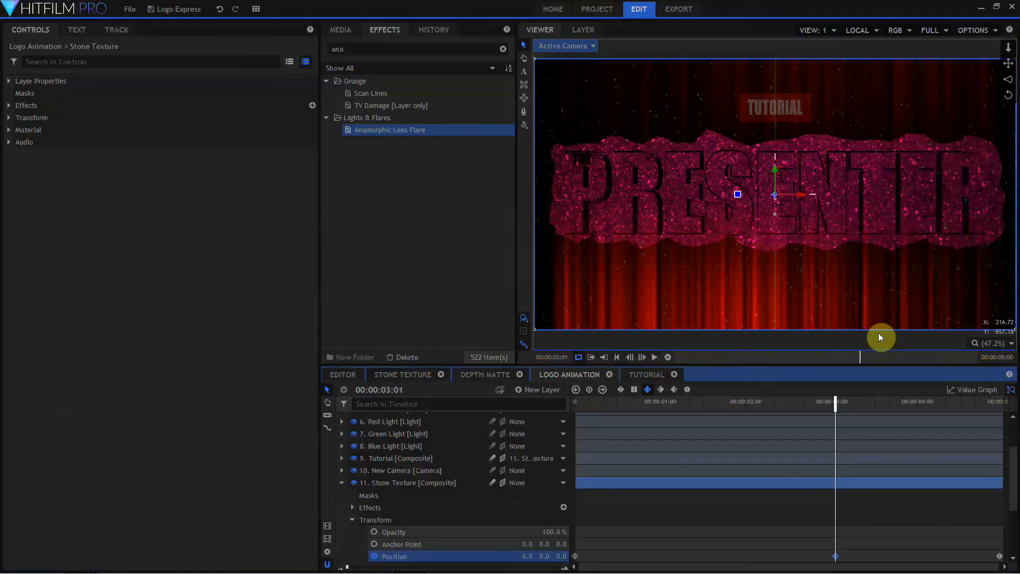
In the value graph, switch the Stone Texture layer's first and last Position keyframes to Bezier interpolation and delete the middle keyframe at 3:01
left_click(961, 389)
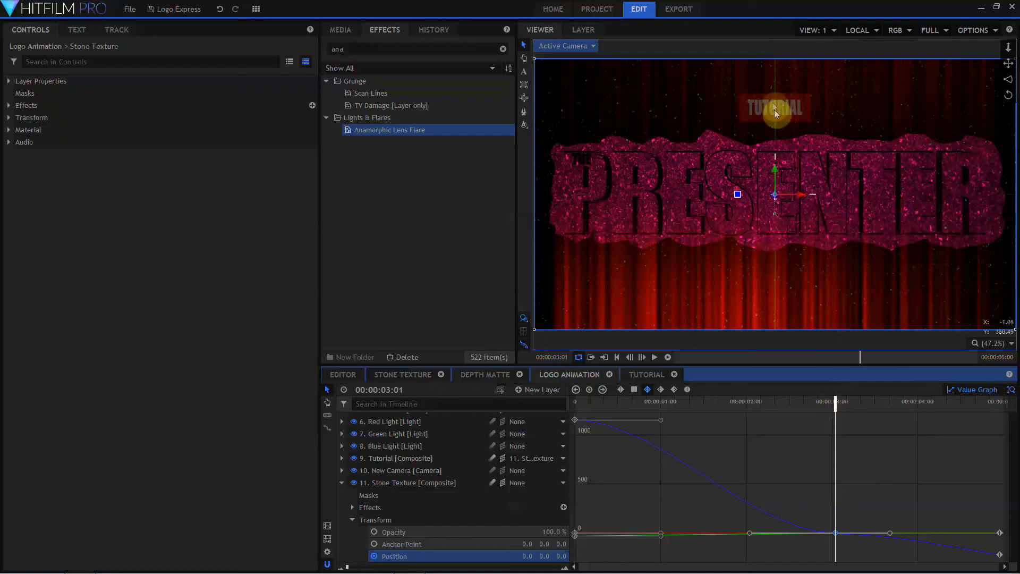
left_click(836, 534)
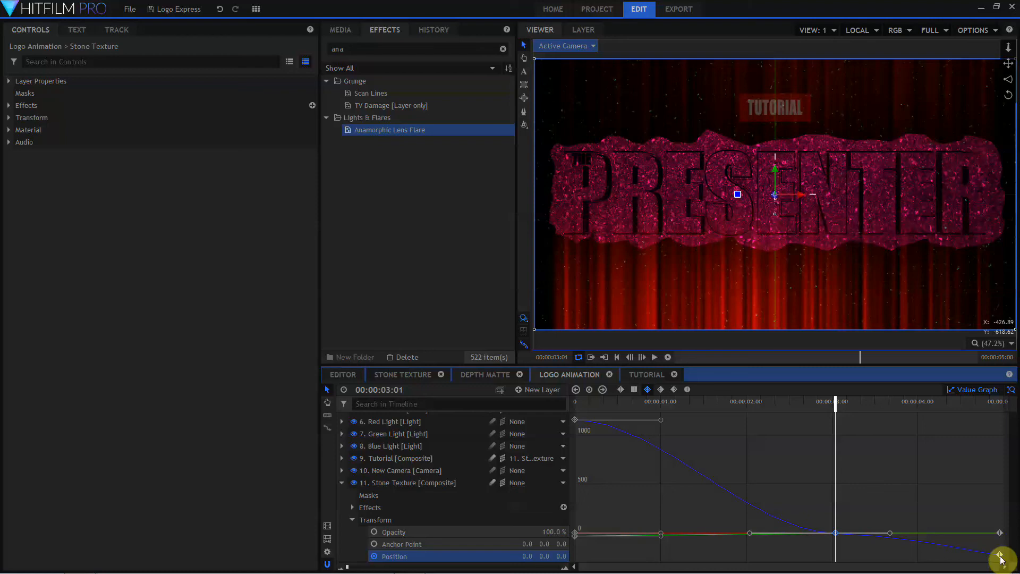
left_click(1000, 554)
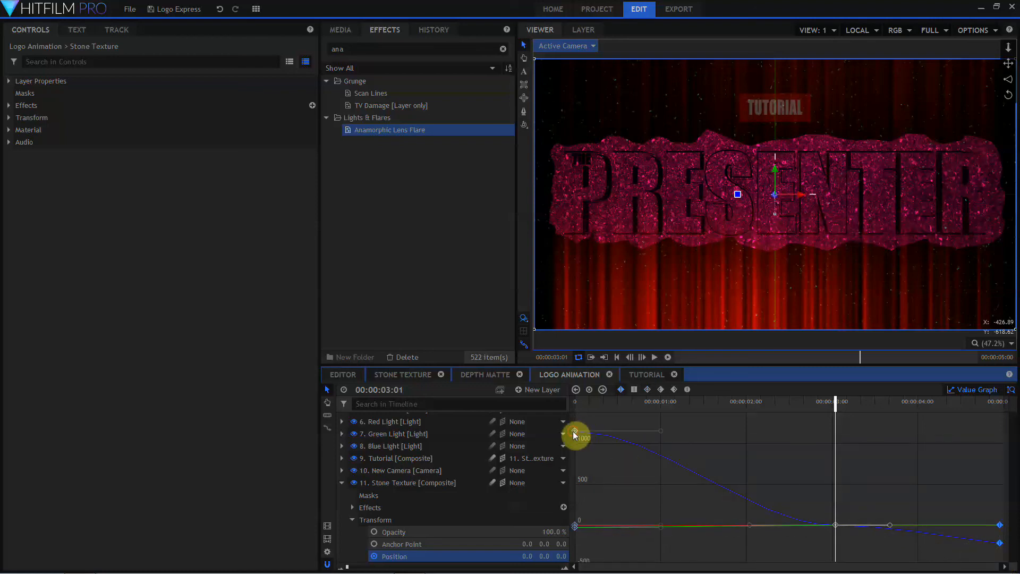
left_click(687, 389)
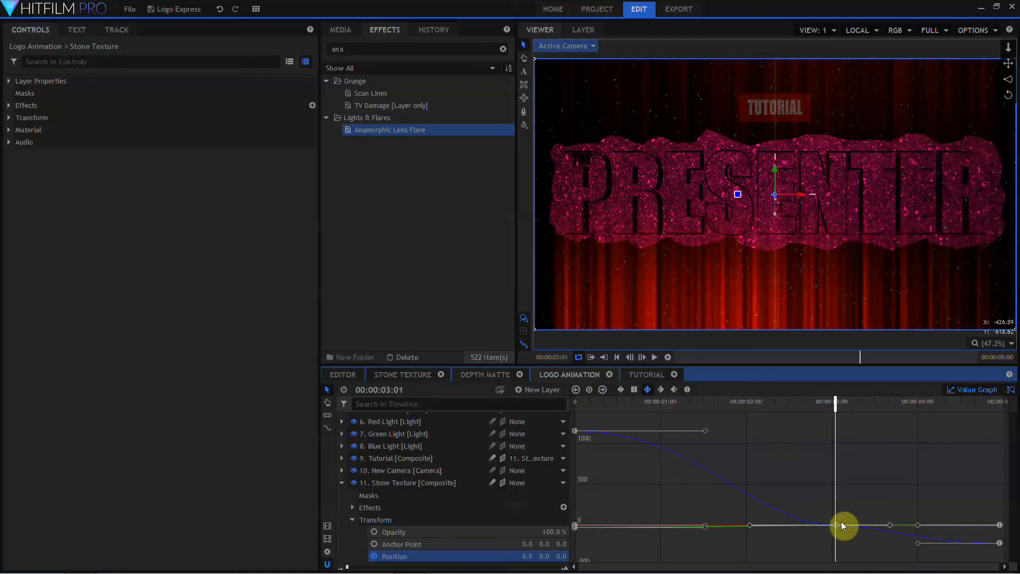
key("Delete")
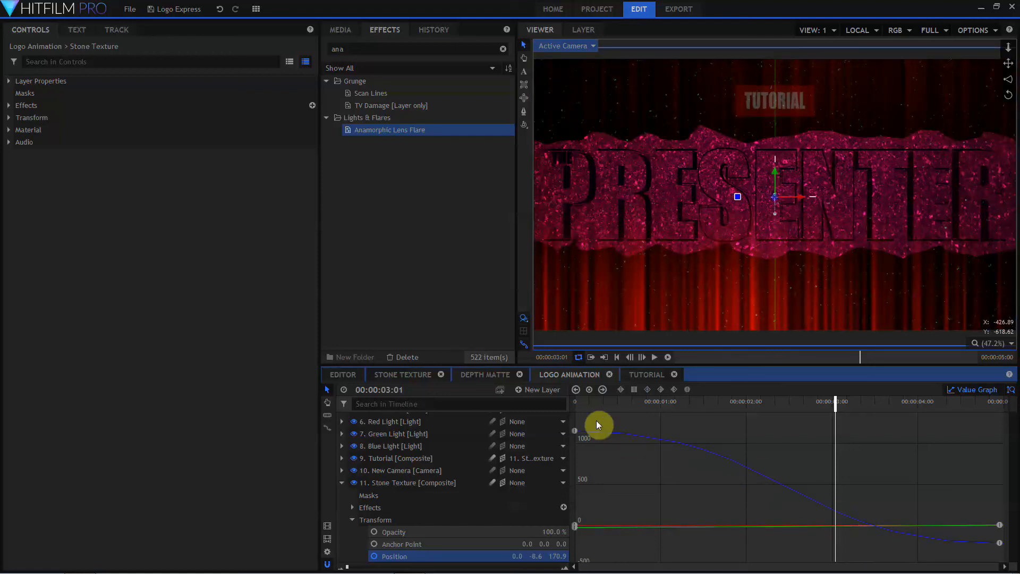
Move the Bezier handles of the first and last Position keyframes earlier, to just before 2:00, and play the animation from the start
left_click(574, 431)
left_click_drag(788, 431, 736, 433)
left_click_drag(787, 543, 734, 549)
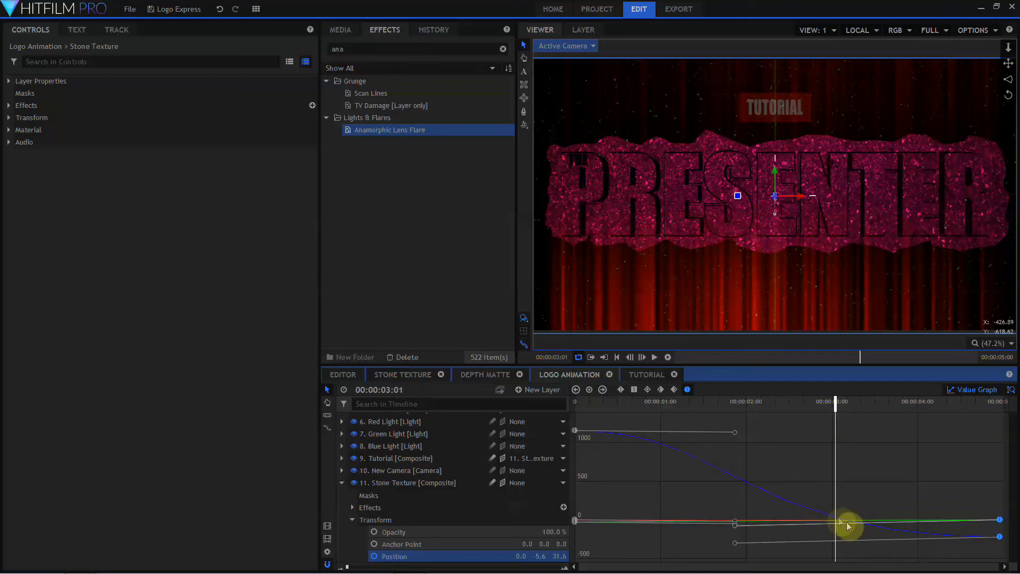
left_click(617, 357)
left_click(654, 357)
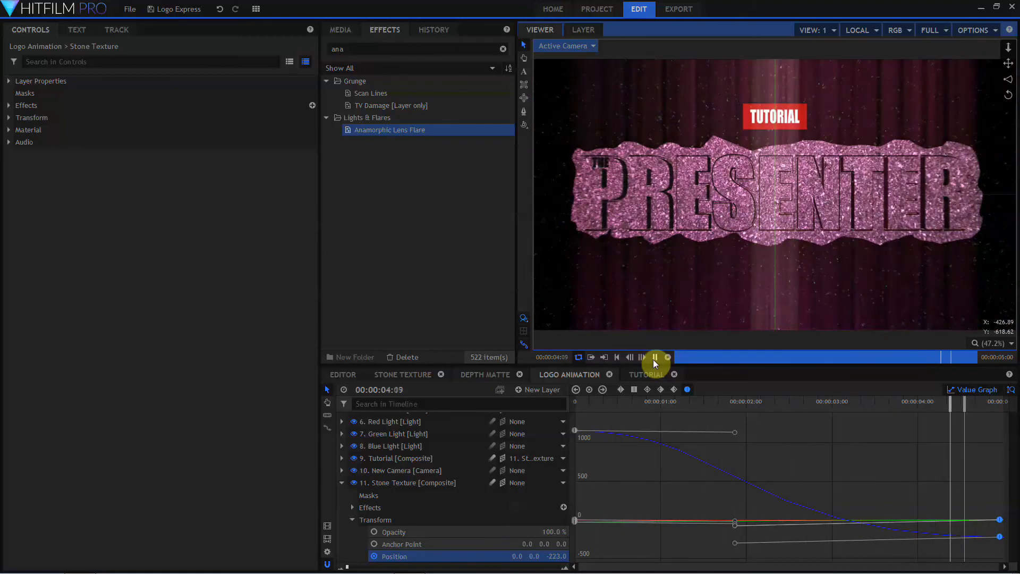
left_click(654, 358)
Set the Flare layer's opacity to 50% and play the animation from the start
scroll(500, 417, "up", 3)
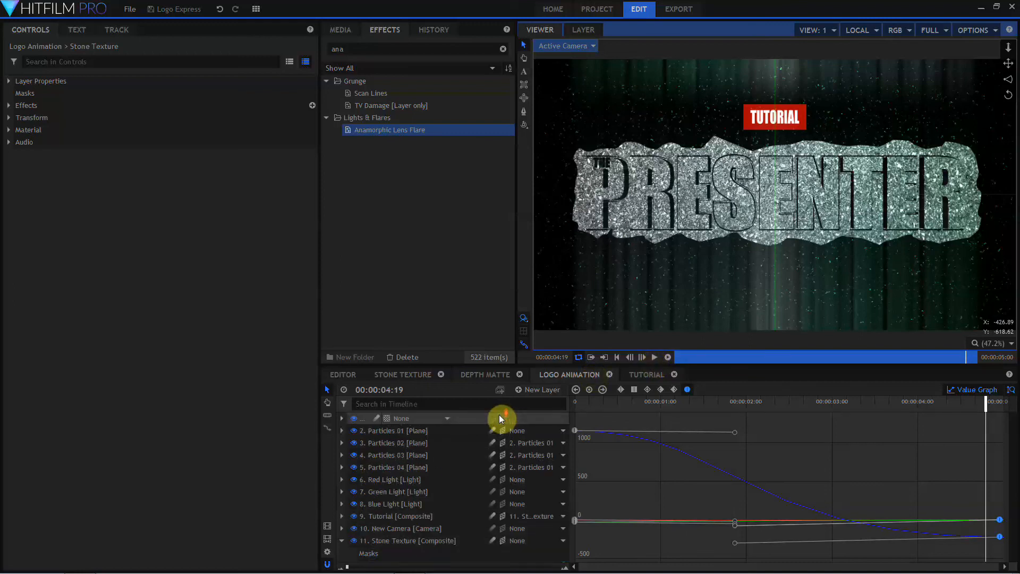
left_click(404, 418)
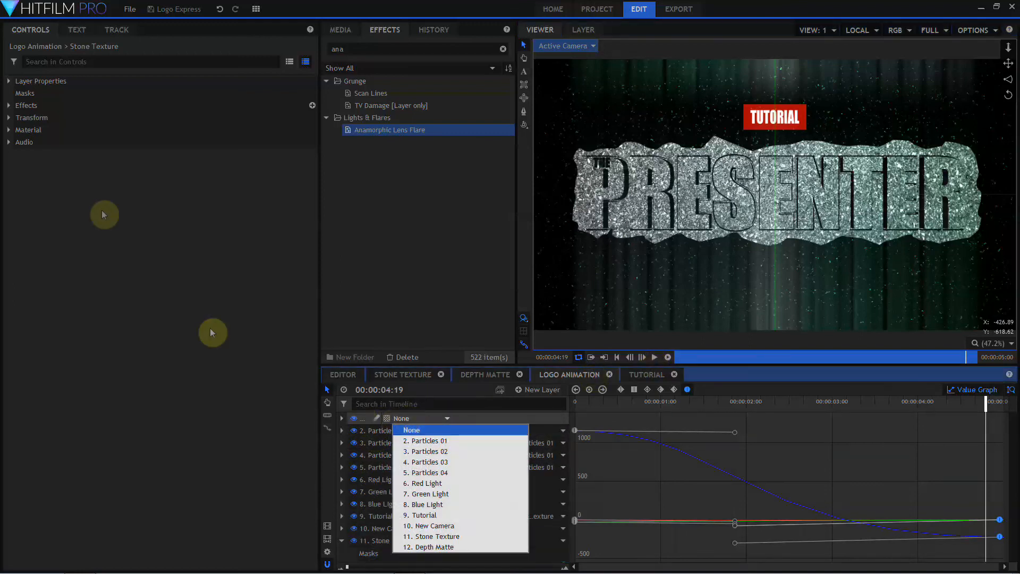
left_click(25, 119)
scroll(369, 421, "up", 1)
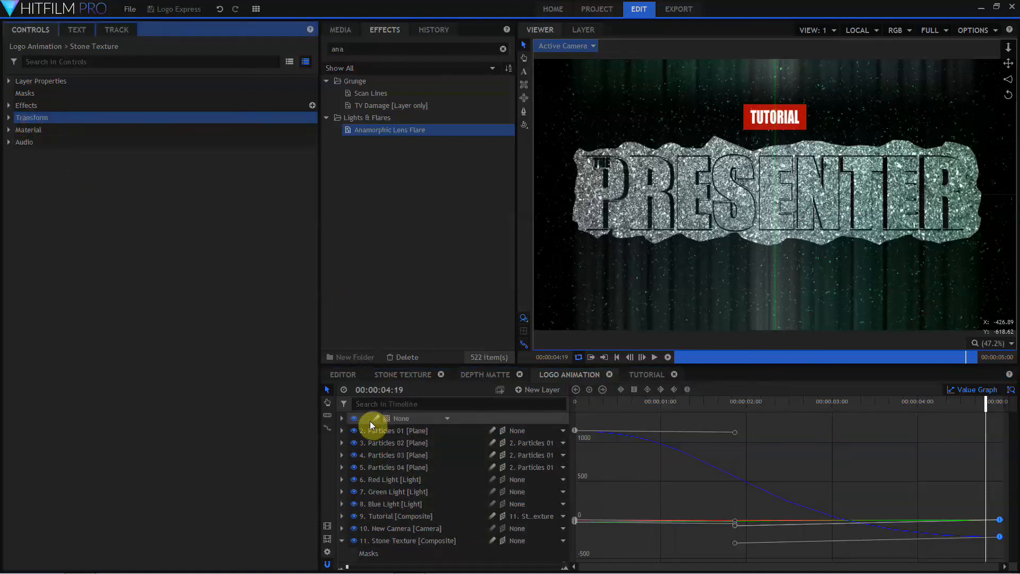
left_click(370, 420)
left_click(9, 93)
left_click(300, 106)
type("50")
key("Return")
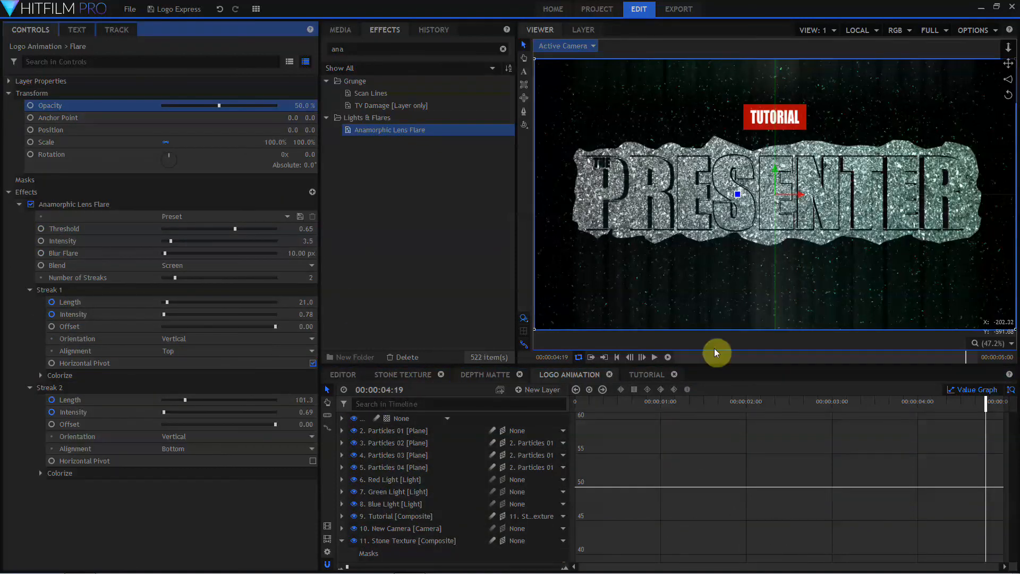
left_click(618, 358)
left_click(655, 358)
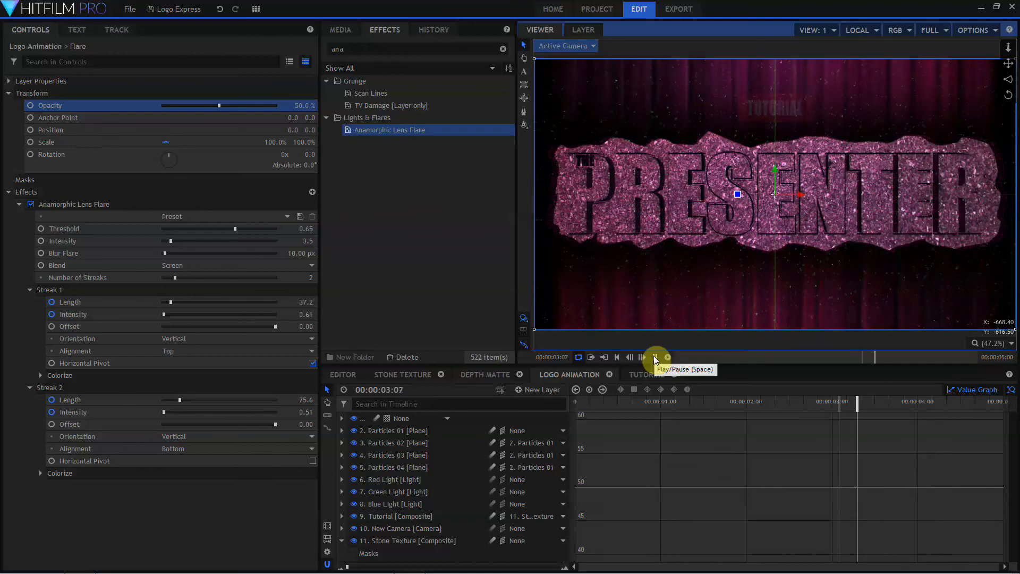